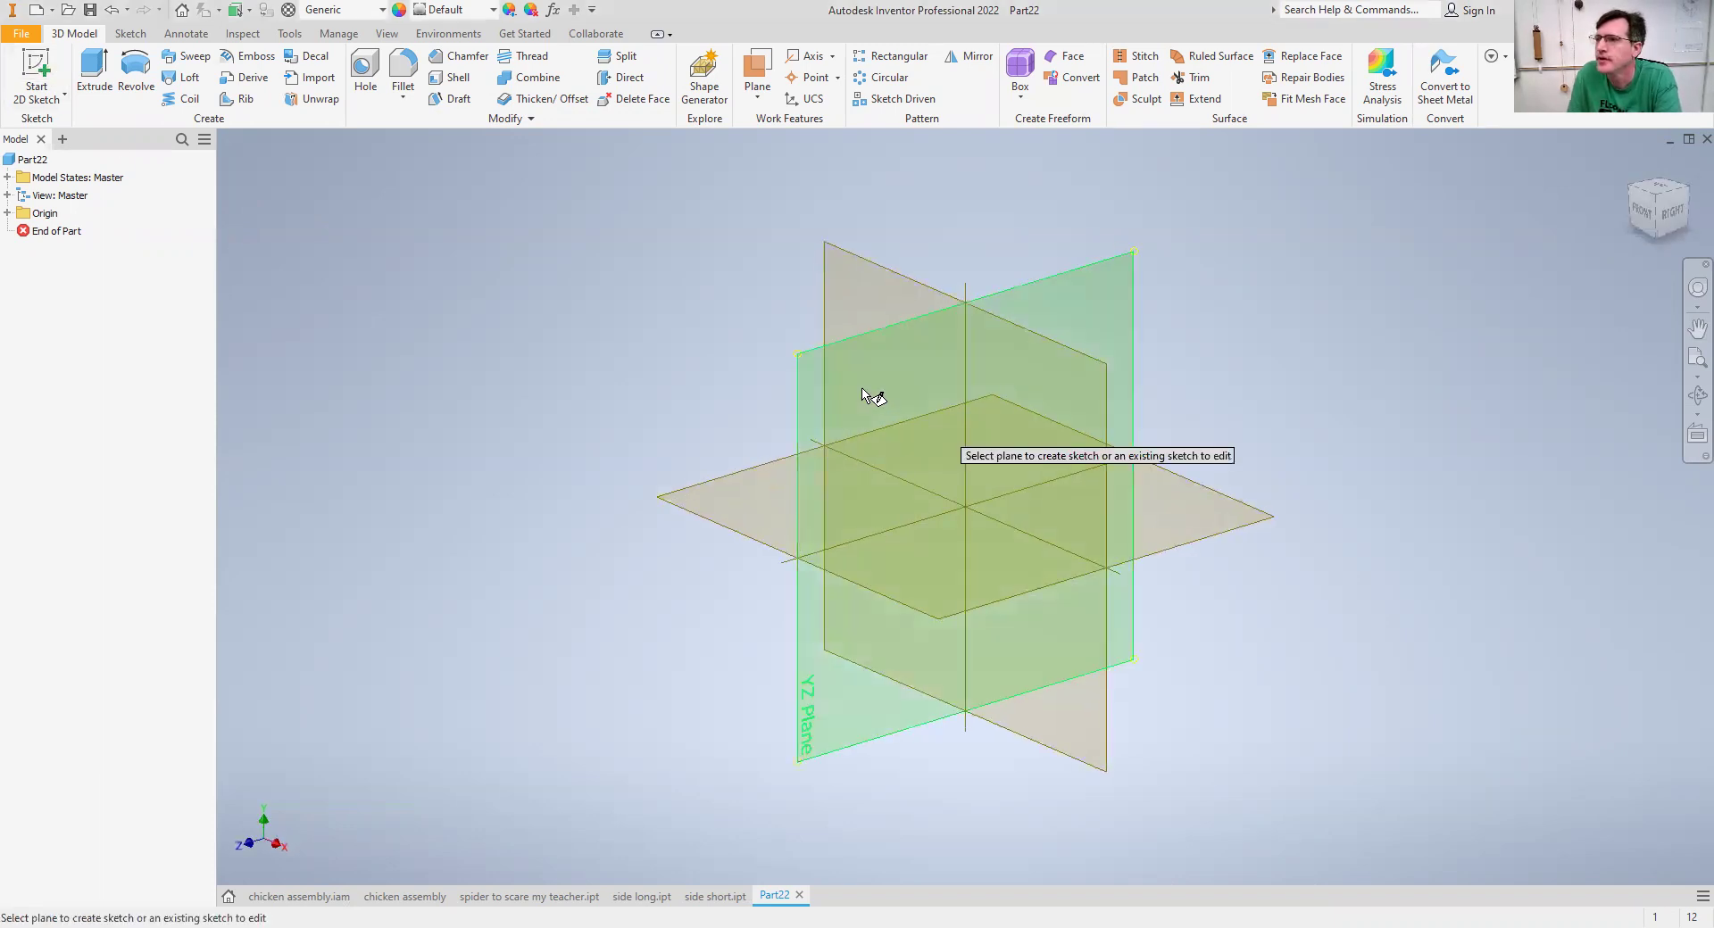
Start a 2D sketch on the XY plane and activate the Two Point Rectangle tool.
{"action": "left_click", "coordinate": [883, 294]}
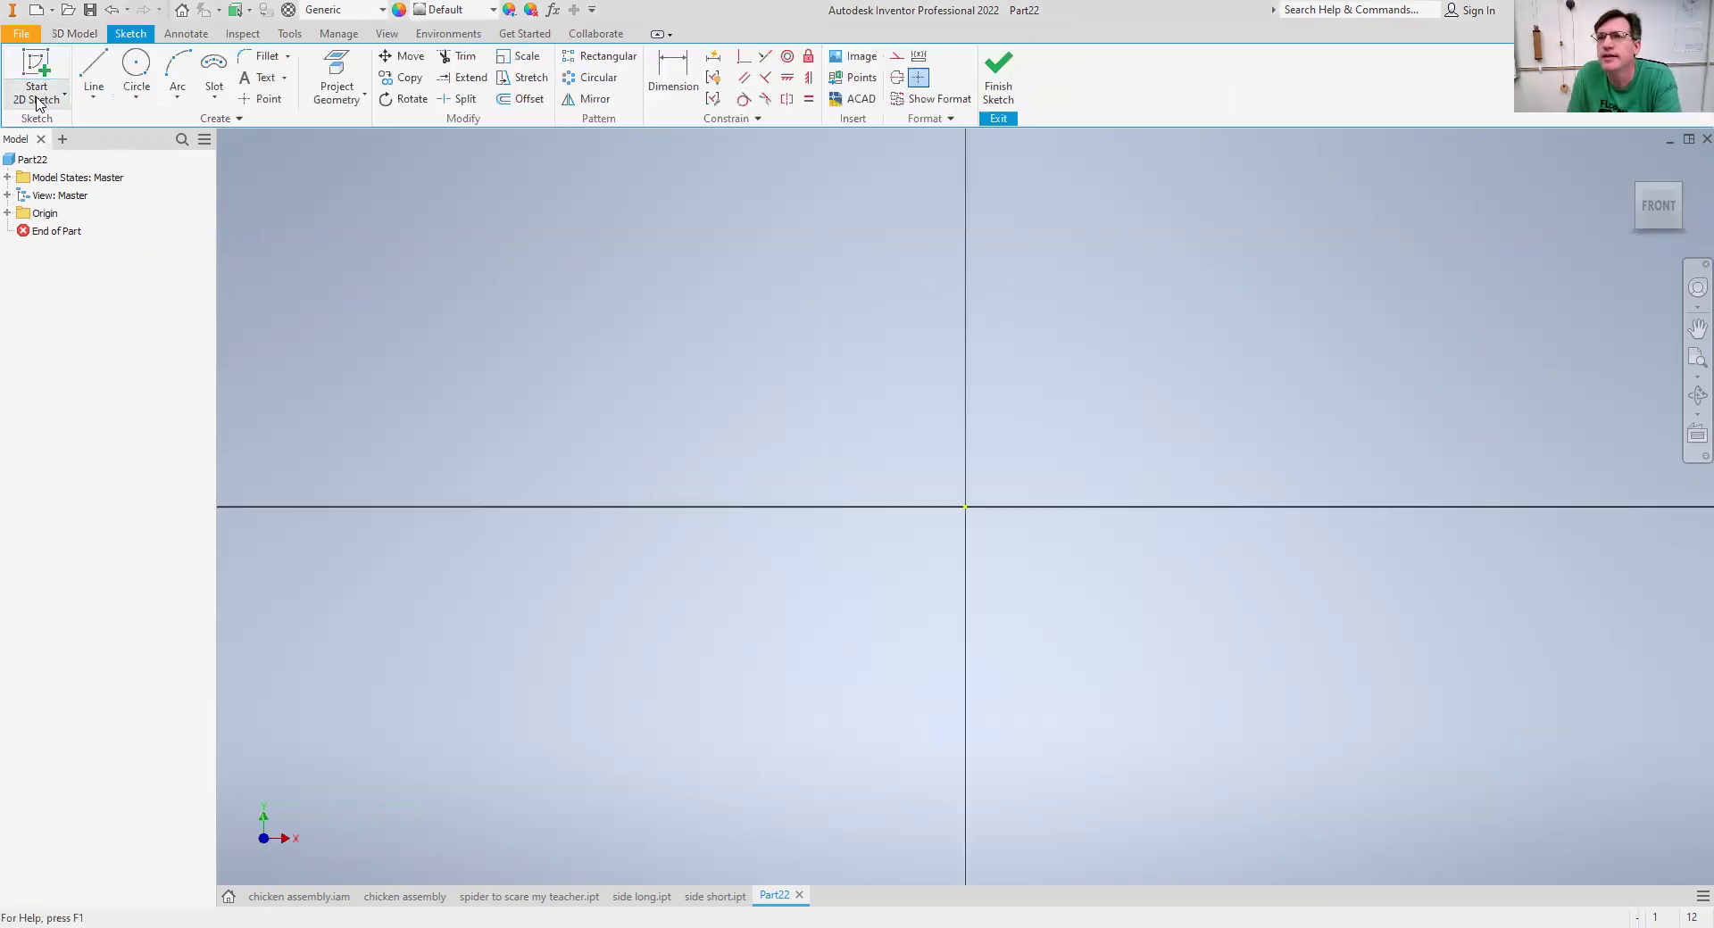
{"action": "left_click", "coordinate": [214, 97]}
{"action": "left_click", "coordinate": [234, 129]}
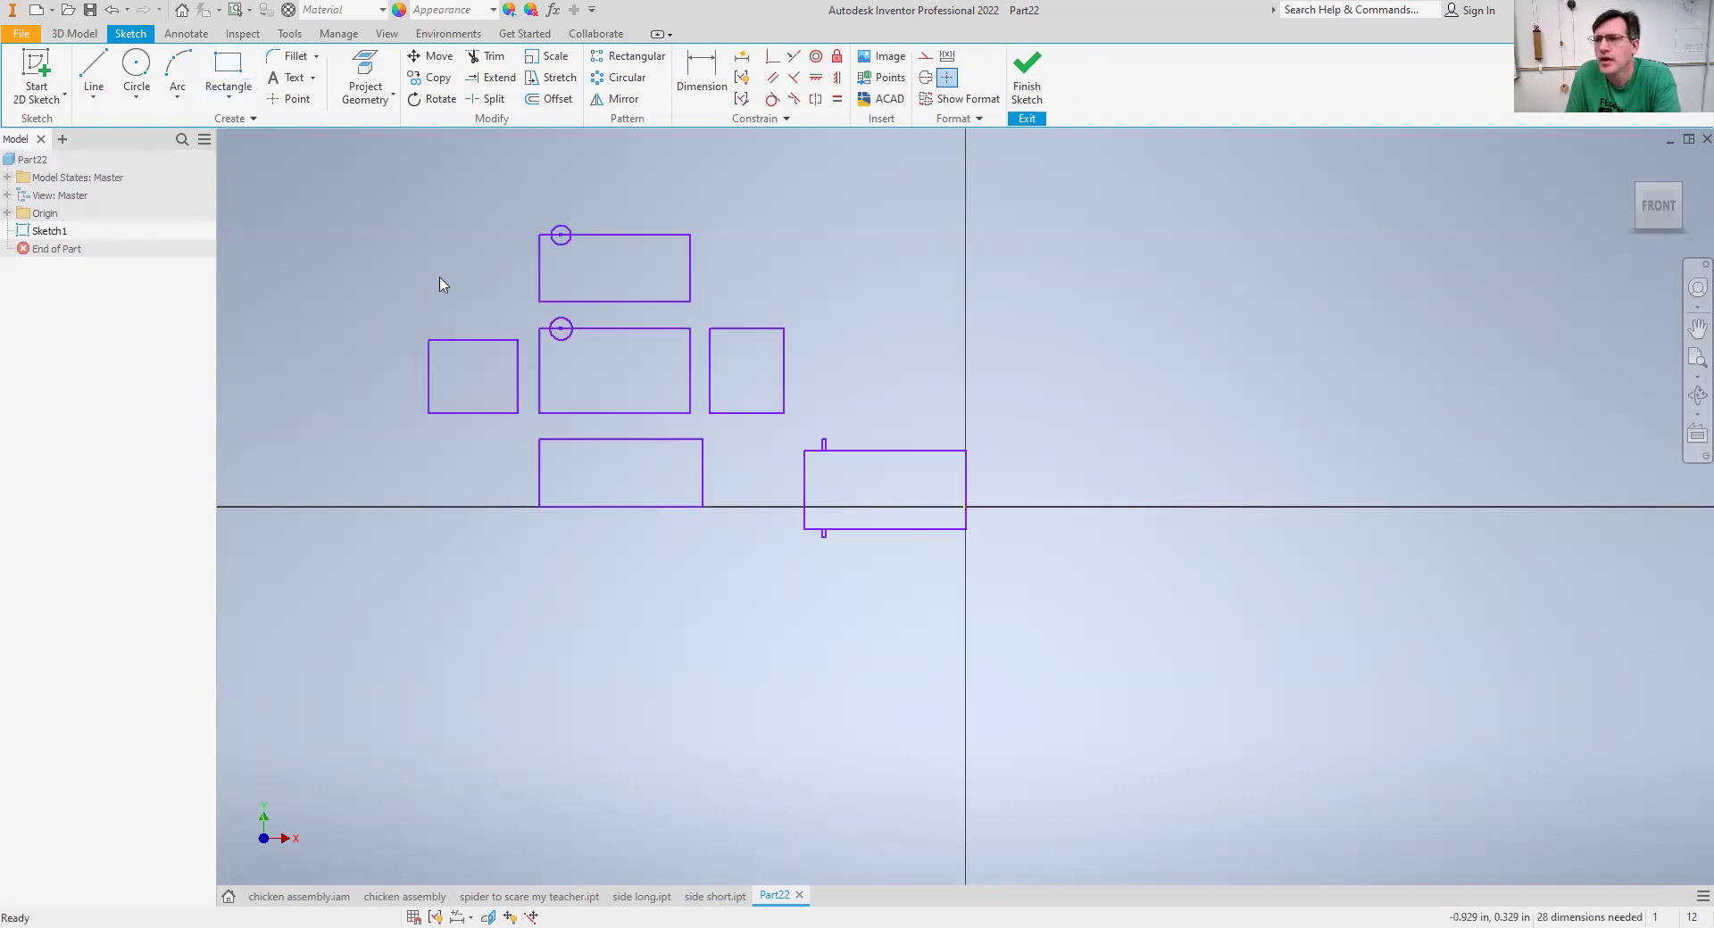
Delete all the rectangles and circles of the trial layout from the sketch.
{"action": "left_click_drag", "start_coordinate": [382, 287], "coordinate": [532, 435]}
{"action": "left_click_drag", "start_coordinate": [800, 425], "coordinate": [707, 314]}
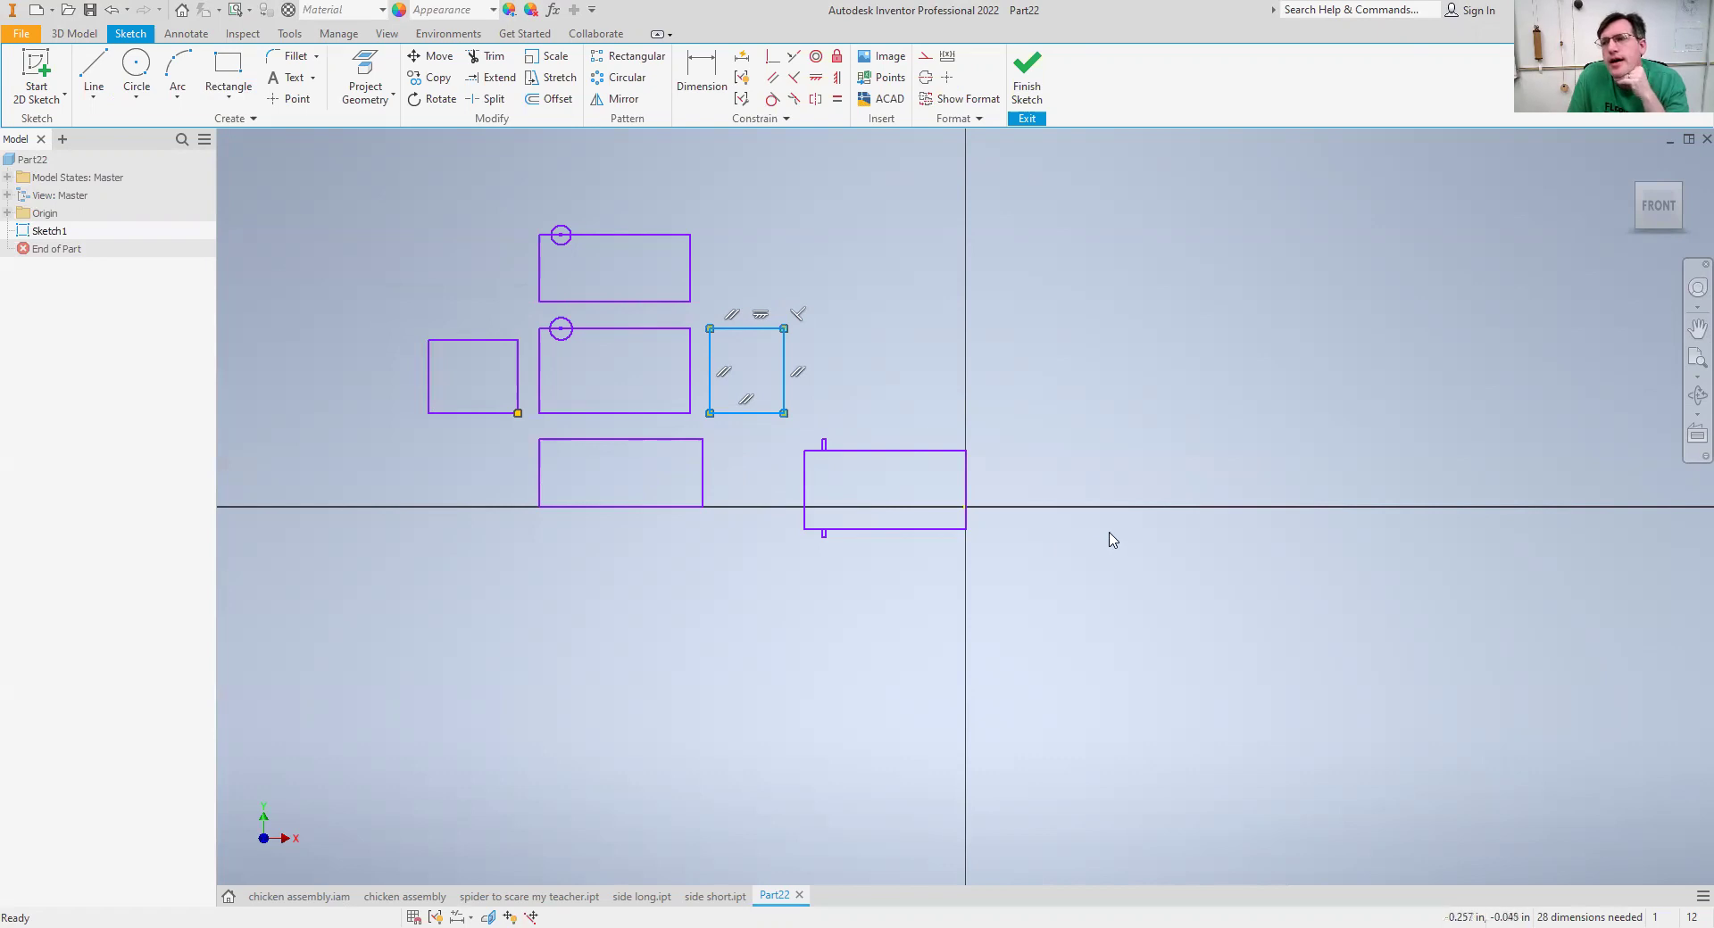
{"action": "left_click", "coordinate": [330, 218]}
{"action": "left_click_drag", "start_coordinate": [332, 175], "coordinate": [1246, 683]}
{"action": "key", "text": "Delete"}
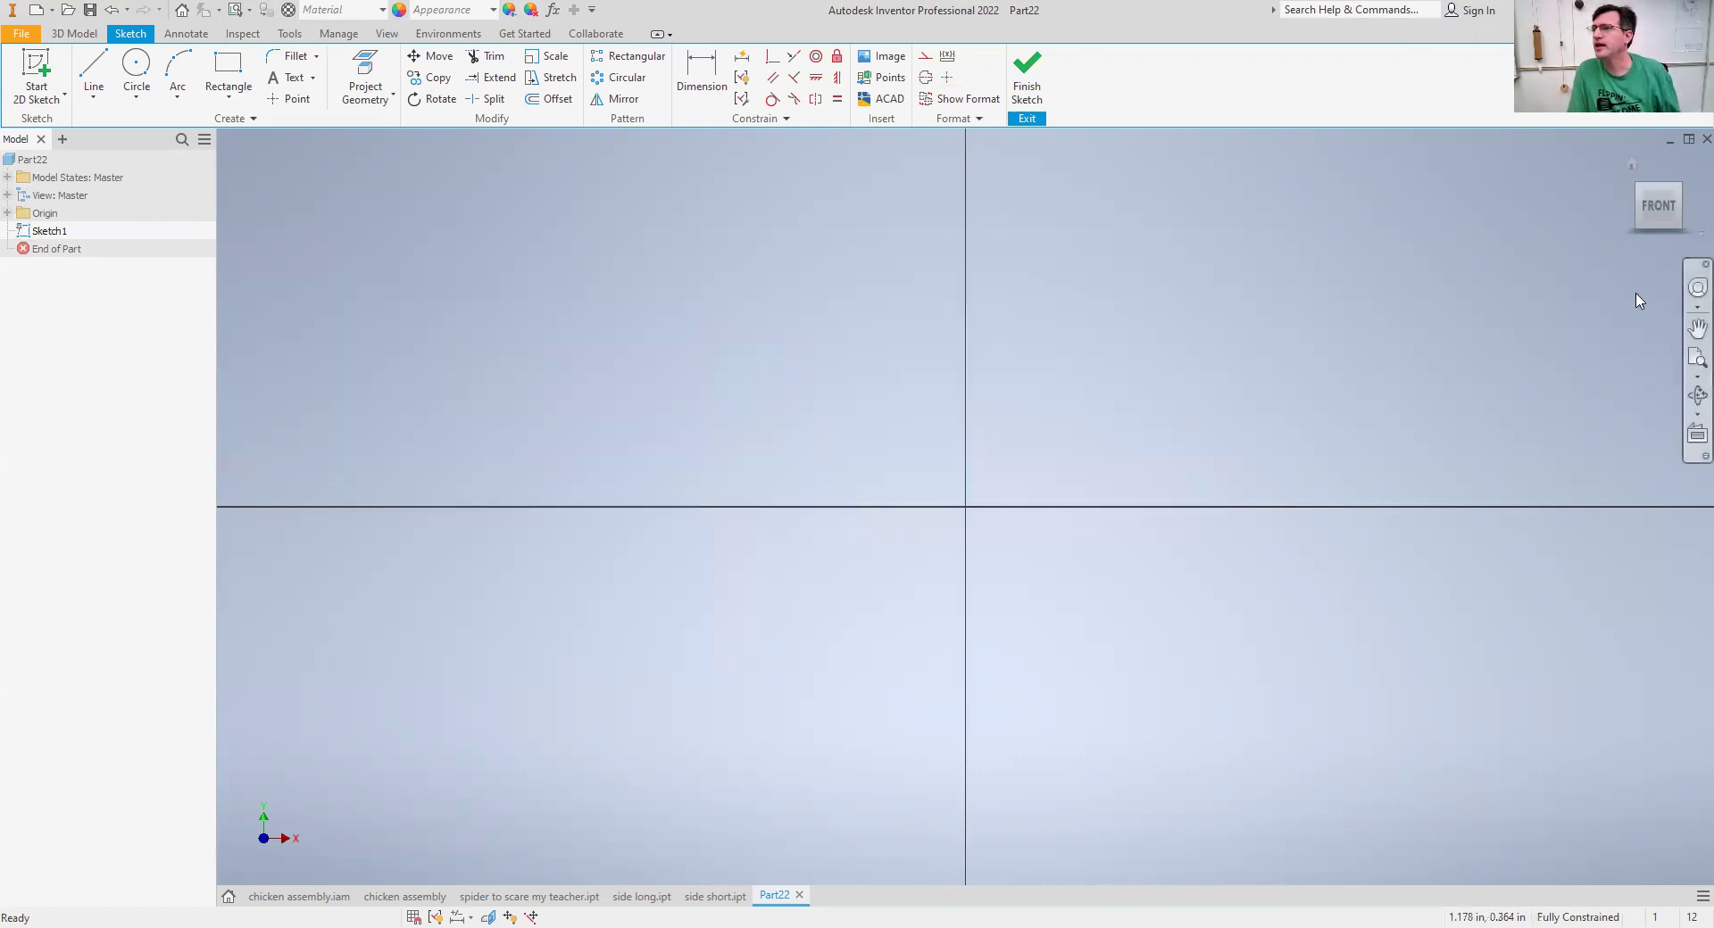
Draw a rectangle 4 in wide and 3 in high with one corner at the sketch origin.
{"action": "left_click", "coordinate": [228, 71]}
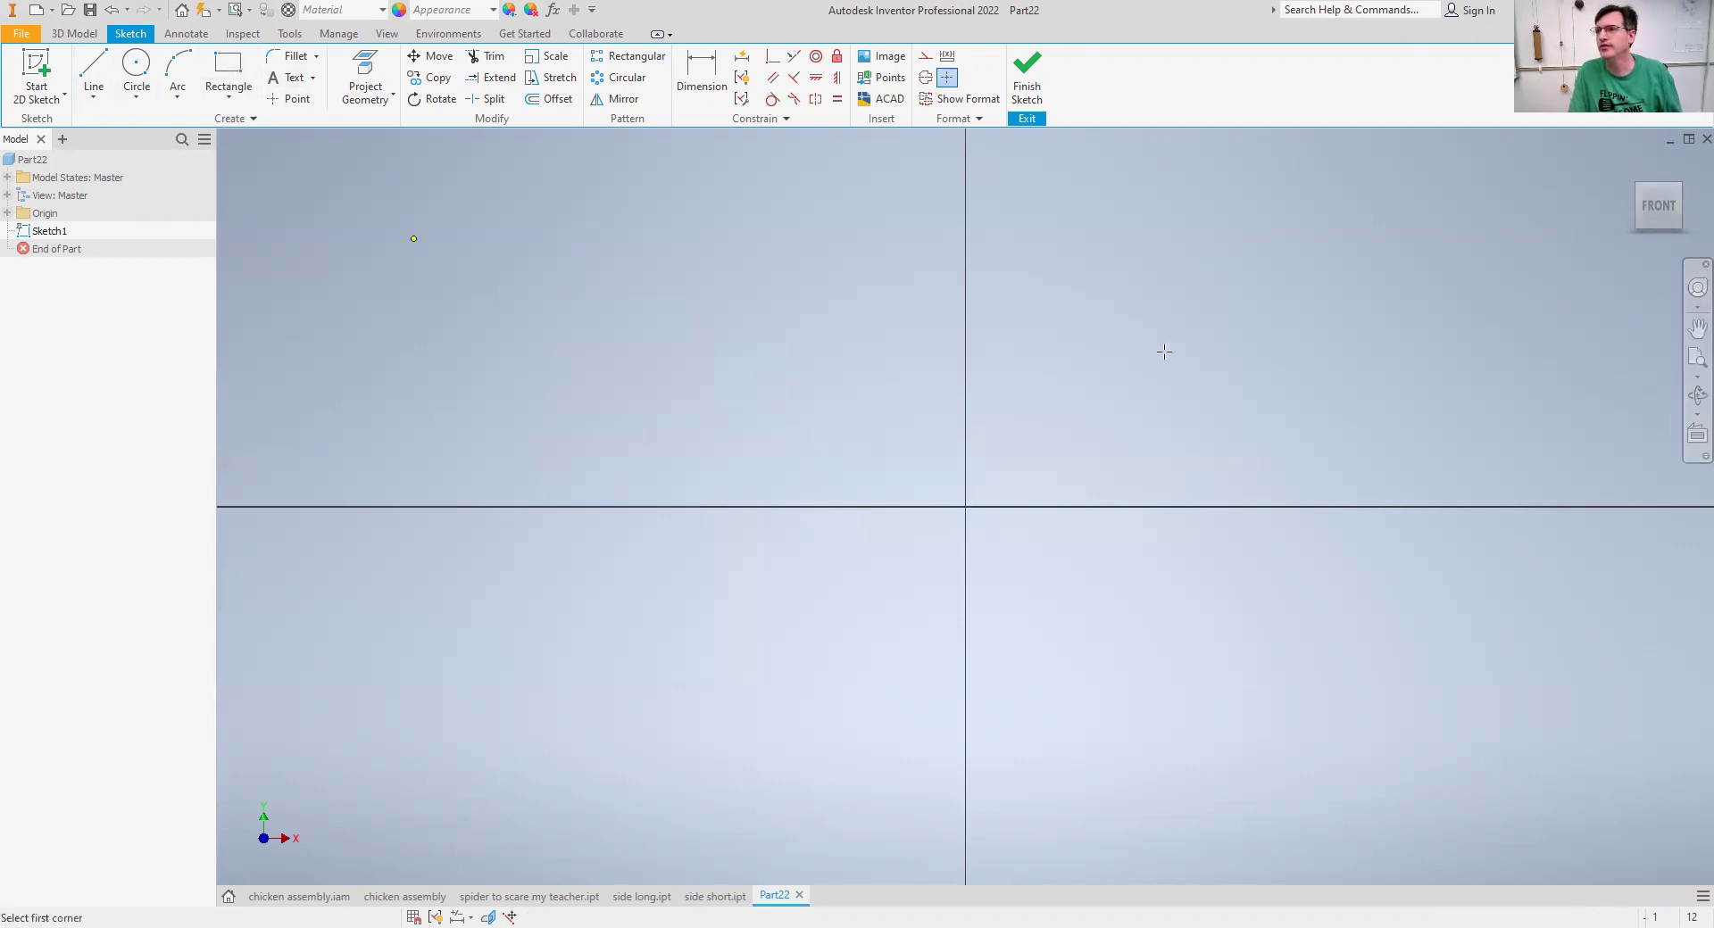
{"action": "left_click", "coordinate": [965, 507]}
{"action": "type", "text": "4"}
{"action": "key", "text": "Tab"}
{"action": "type", "text": "3"}
{"action": "key", "text": "Tab"}
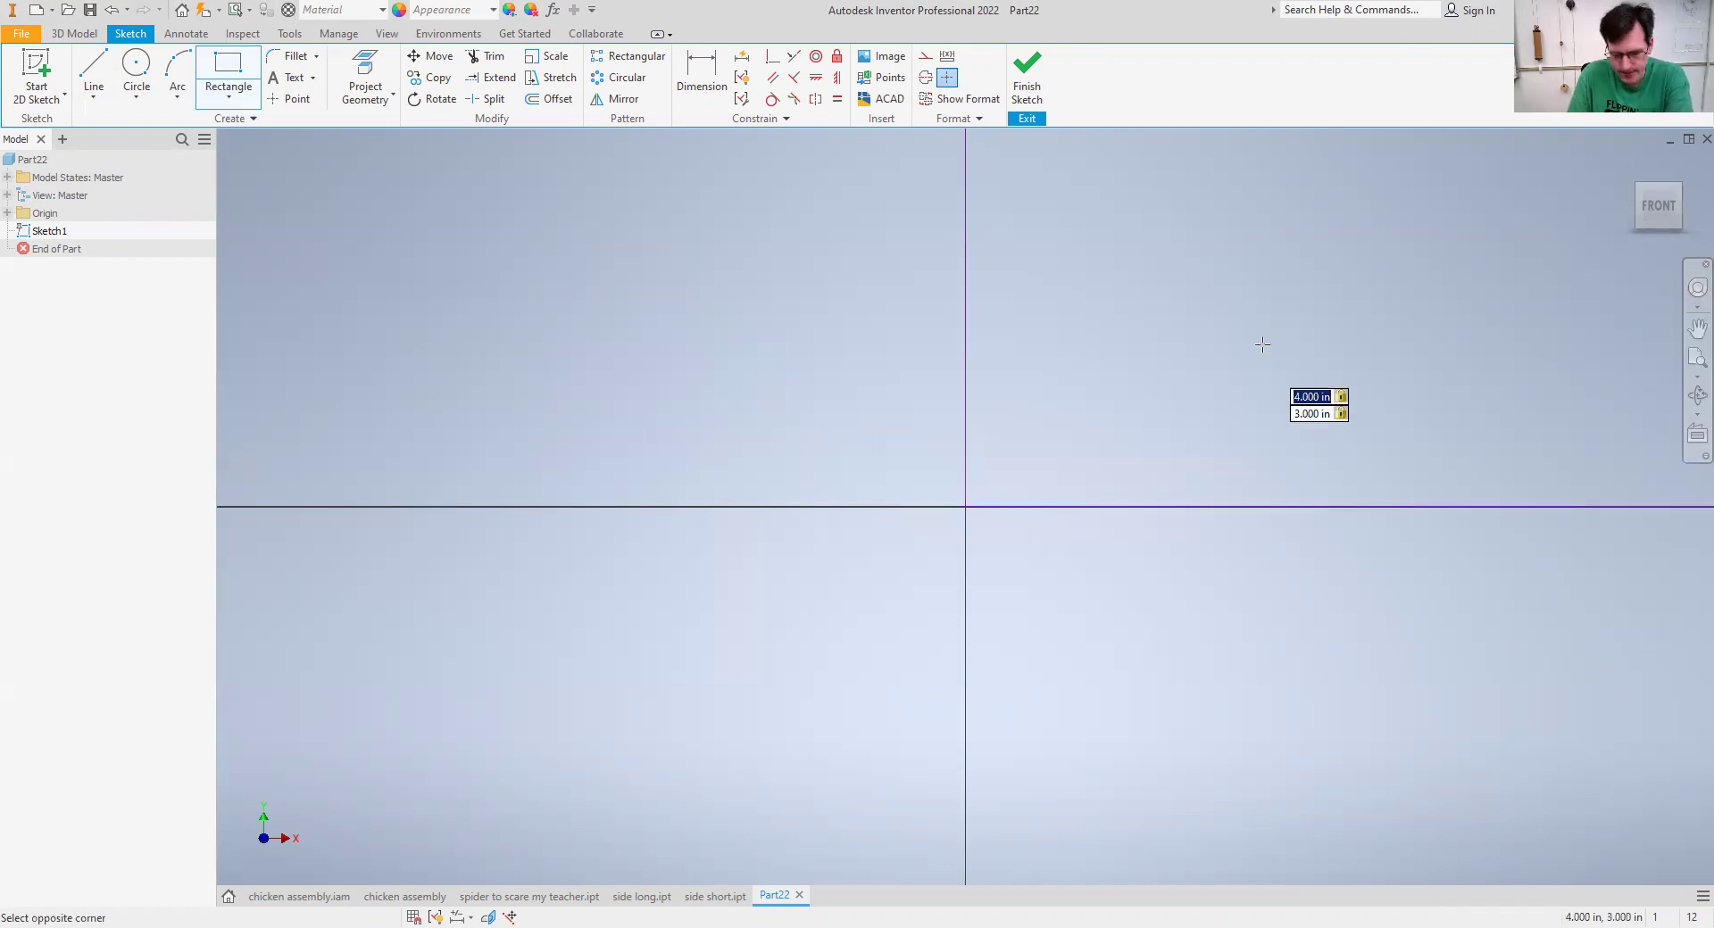
{"action": "left_click", "coordinate": [1697, 358]}
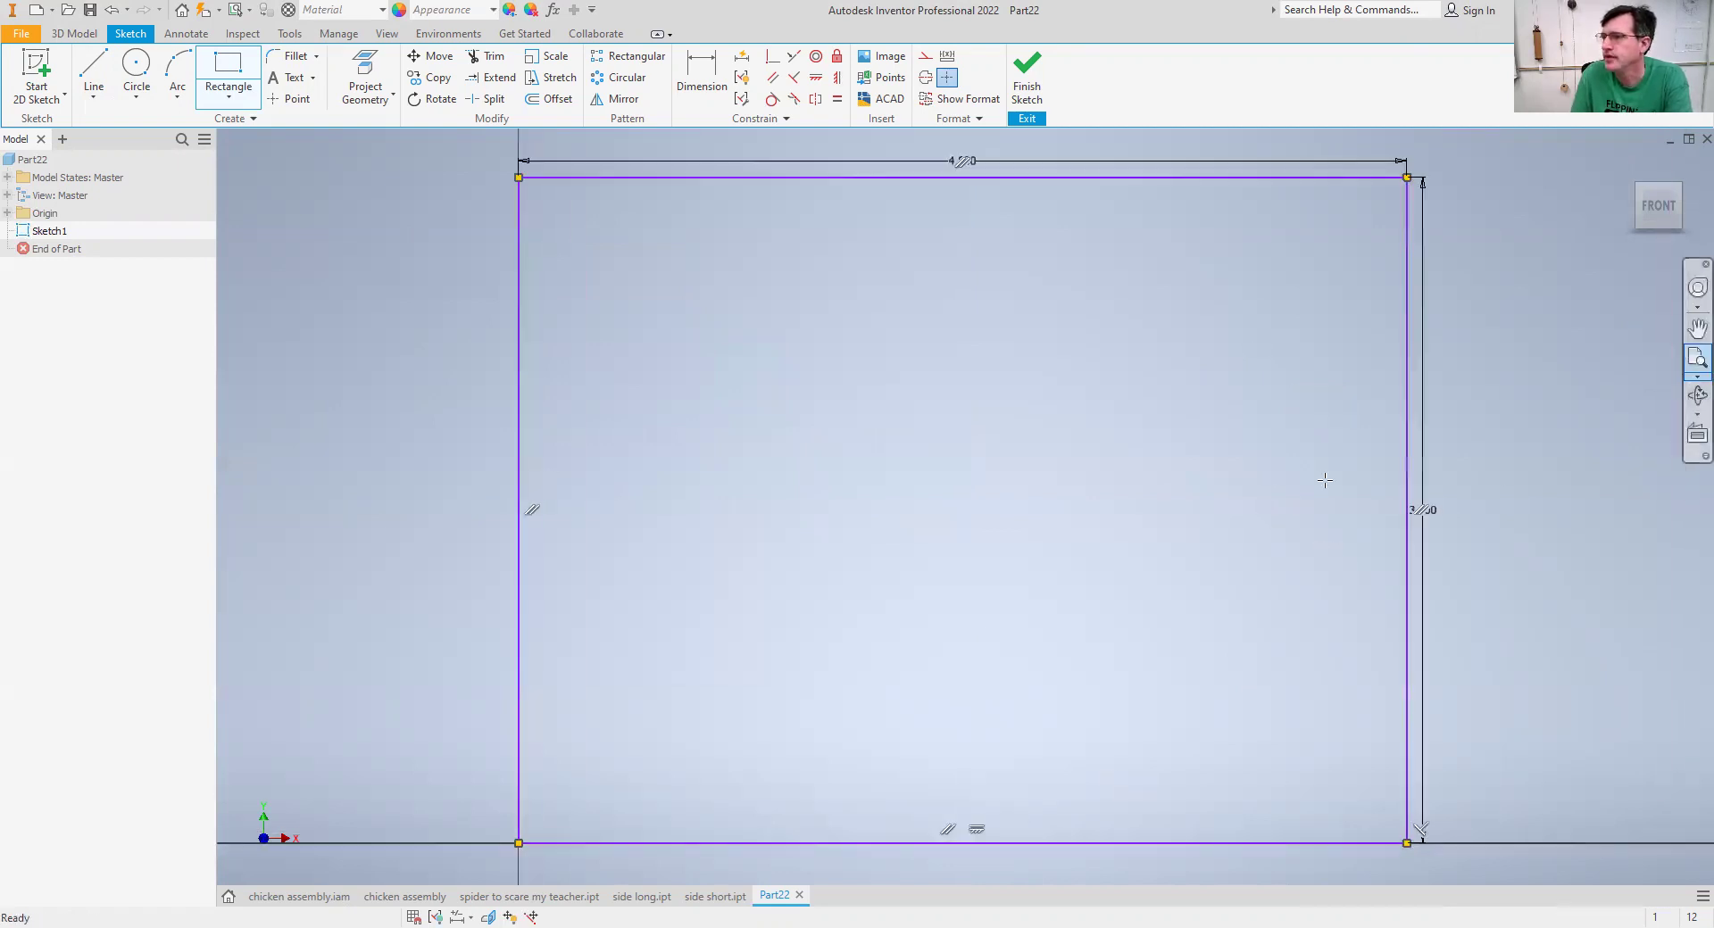
Delete the right and bottom edges of the 4 by 3 in rectangle, keeping its left and top edges.
{"action": "right_click", "coordinate": [1354, 485]}
{"action": "left_click", "coordinate": [1402, 469]}
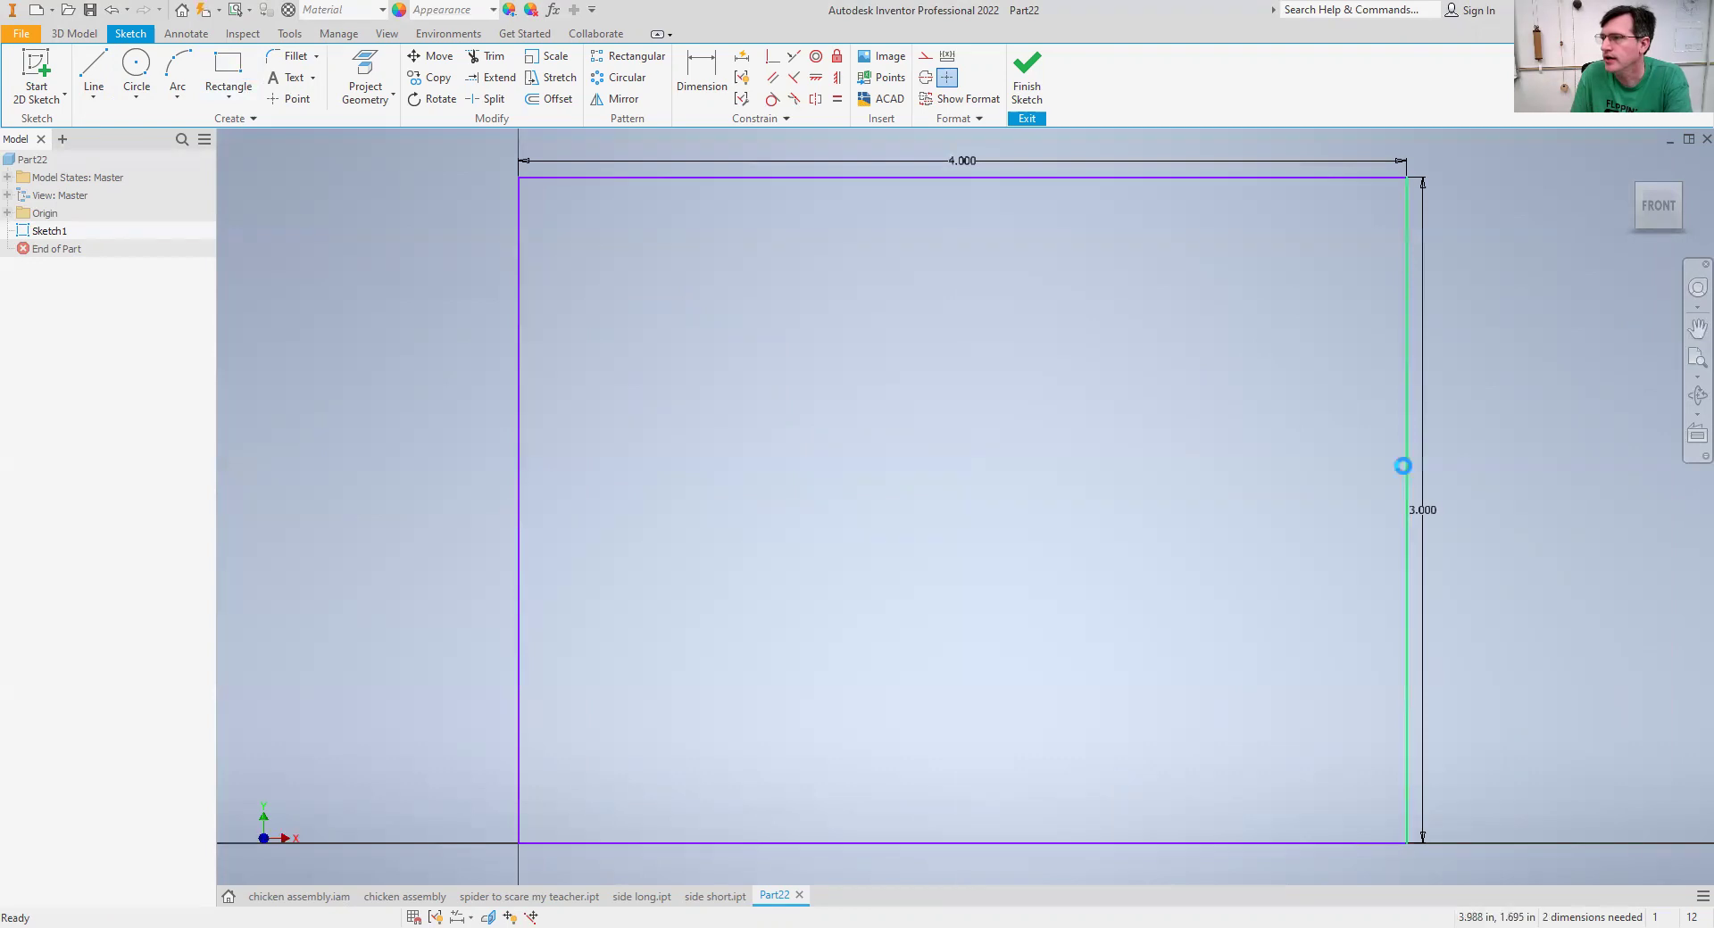
{"action": "key", "text": "Delete"}
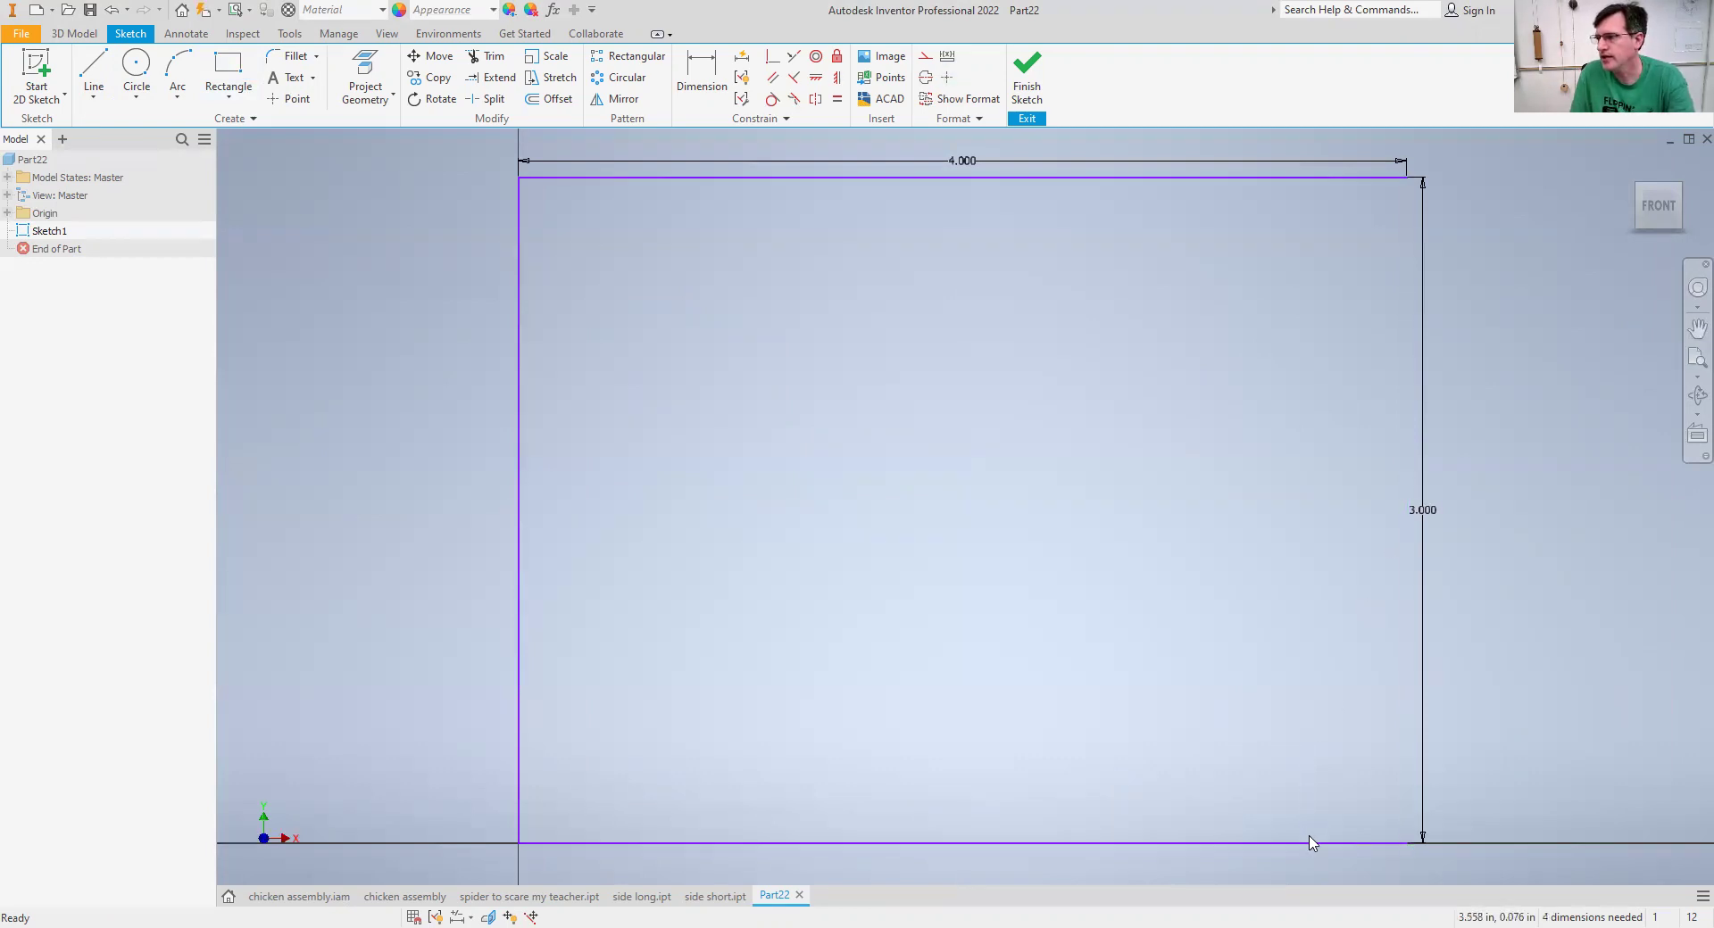
{"action": "left_click", "coordinate": [1310, 844]}
{"action": "key", "text": "Delete"}
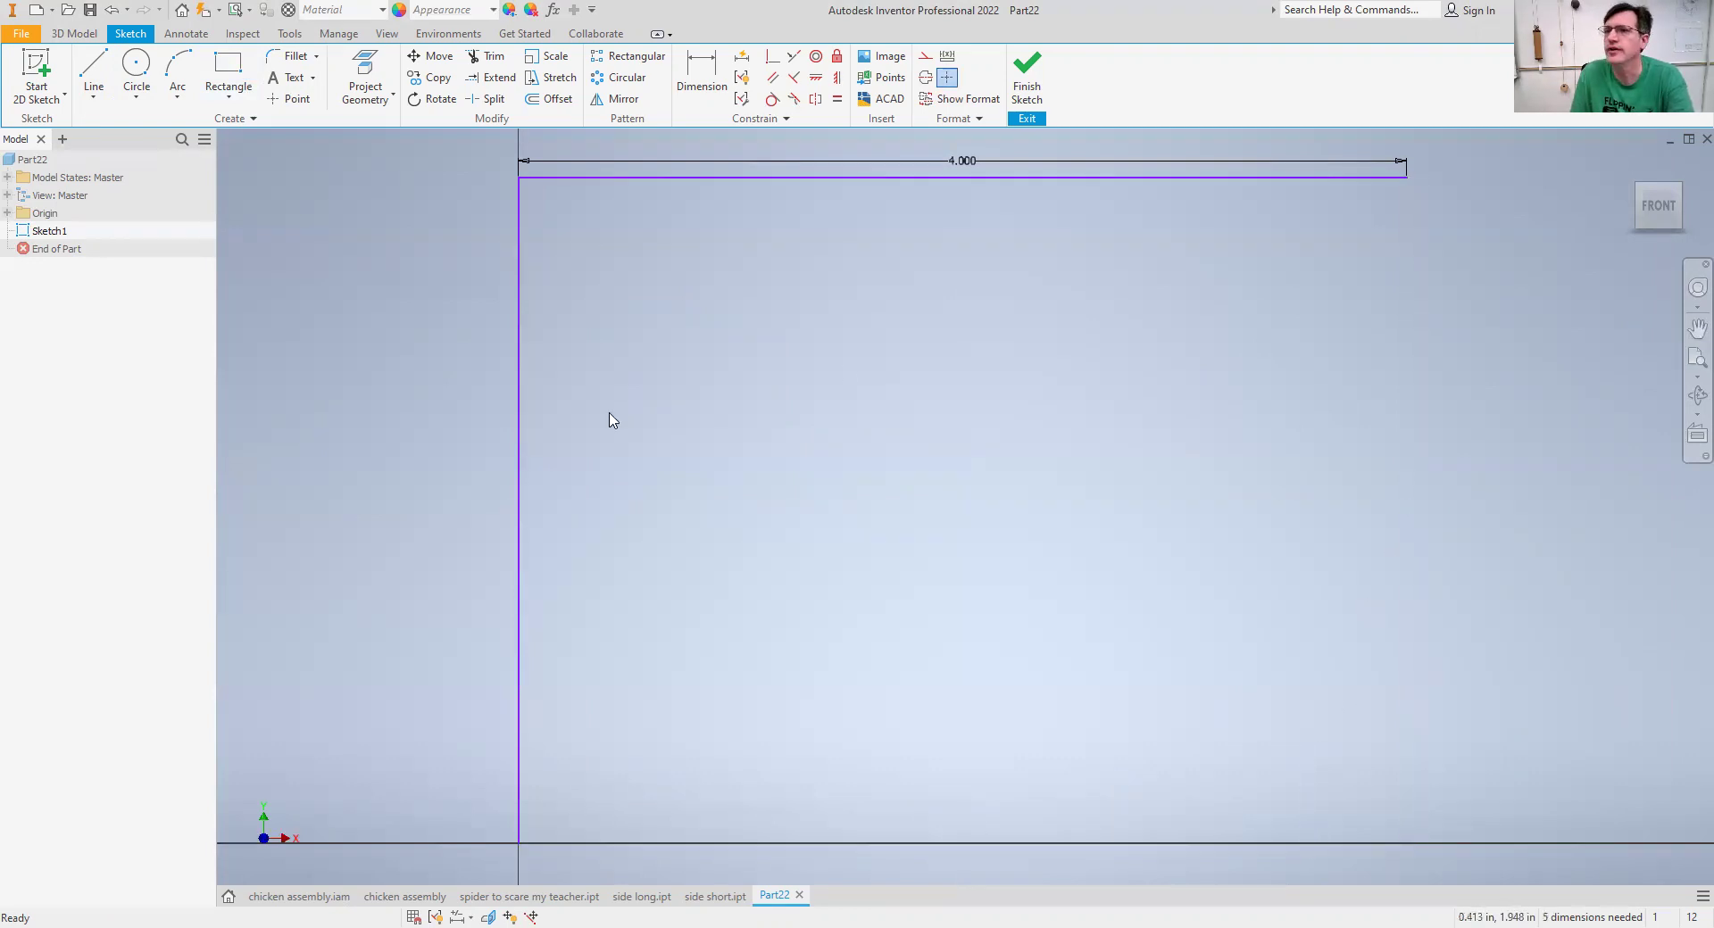
Draw a 2 in by 2 in square inside the area bounded by the remaining left and top lines.
{"action": "left_click", "coordinate": [228, 67]}
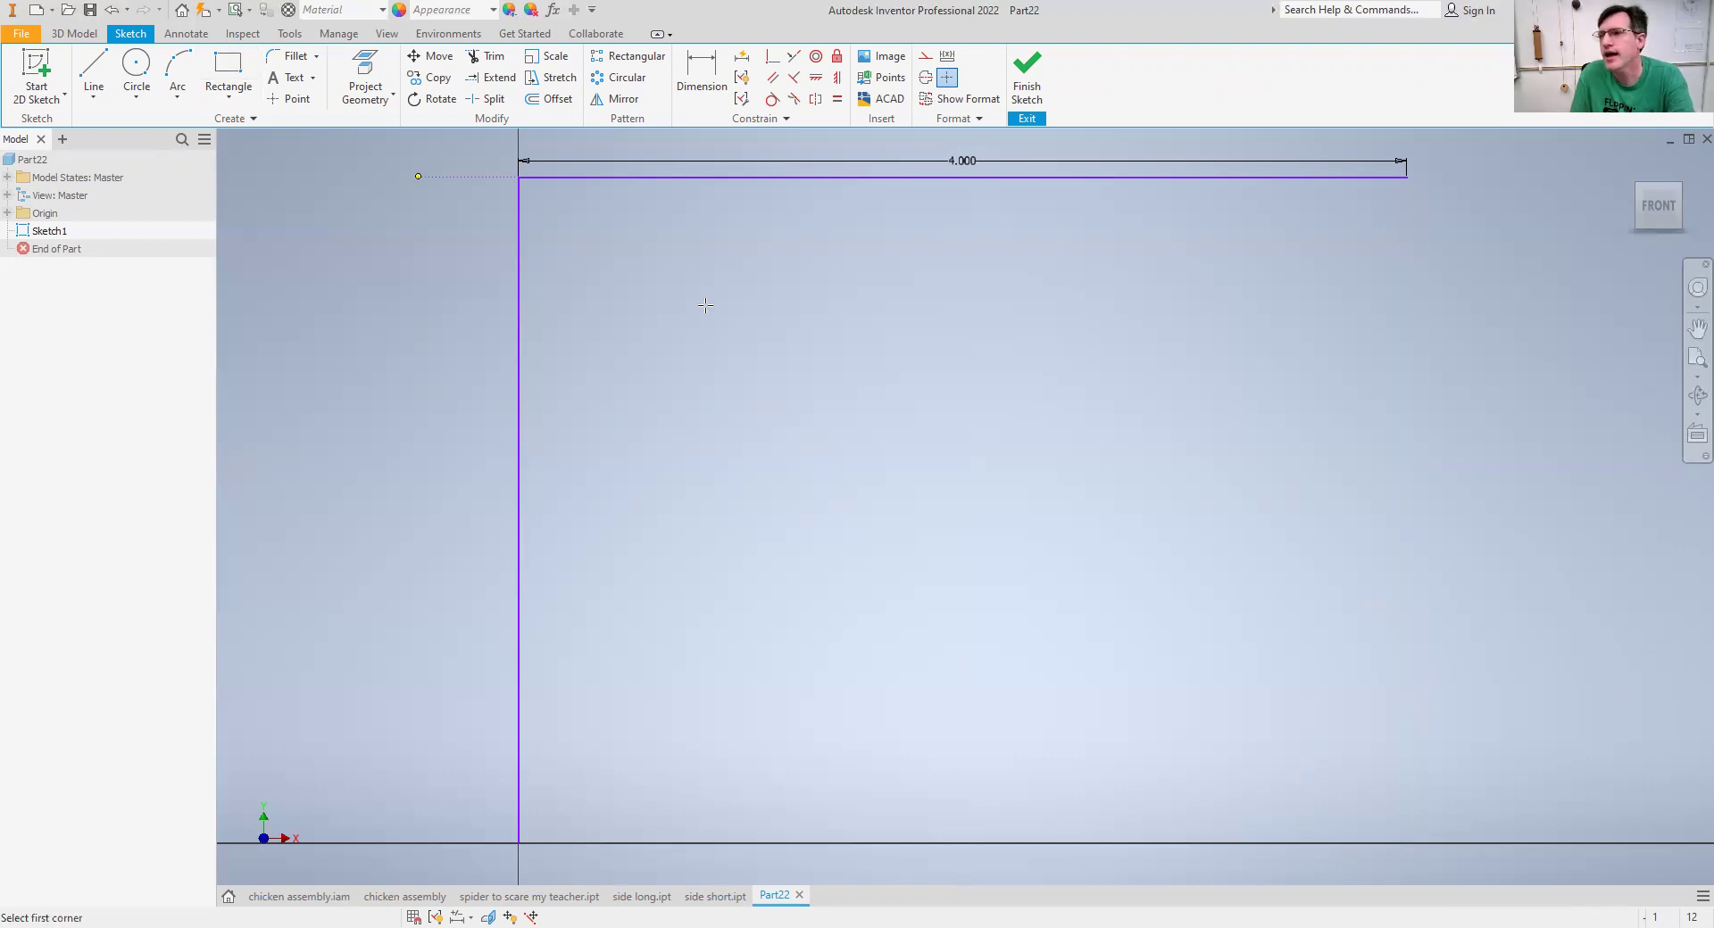
{"action": "left_click", "coordinate": [986, 618]}
{"action": "type", "text": "2"}
{"action": "key", "text": "Tab"}
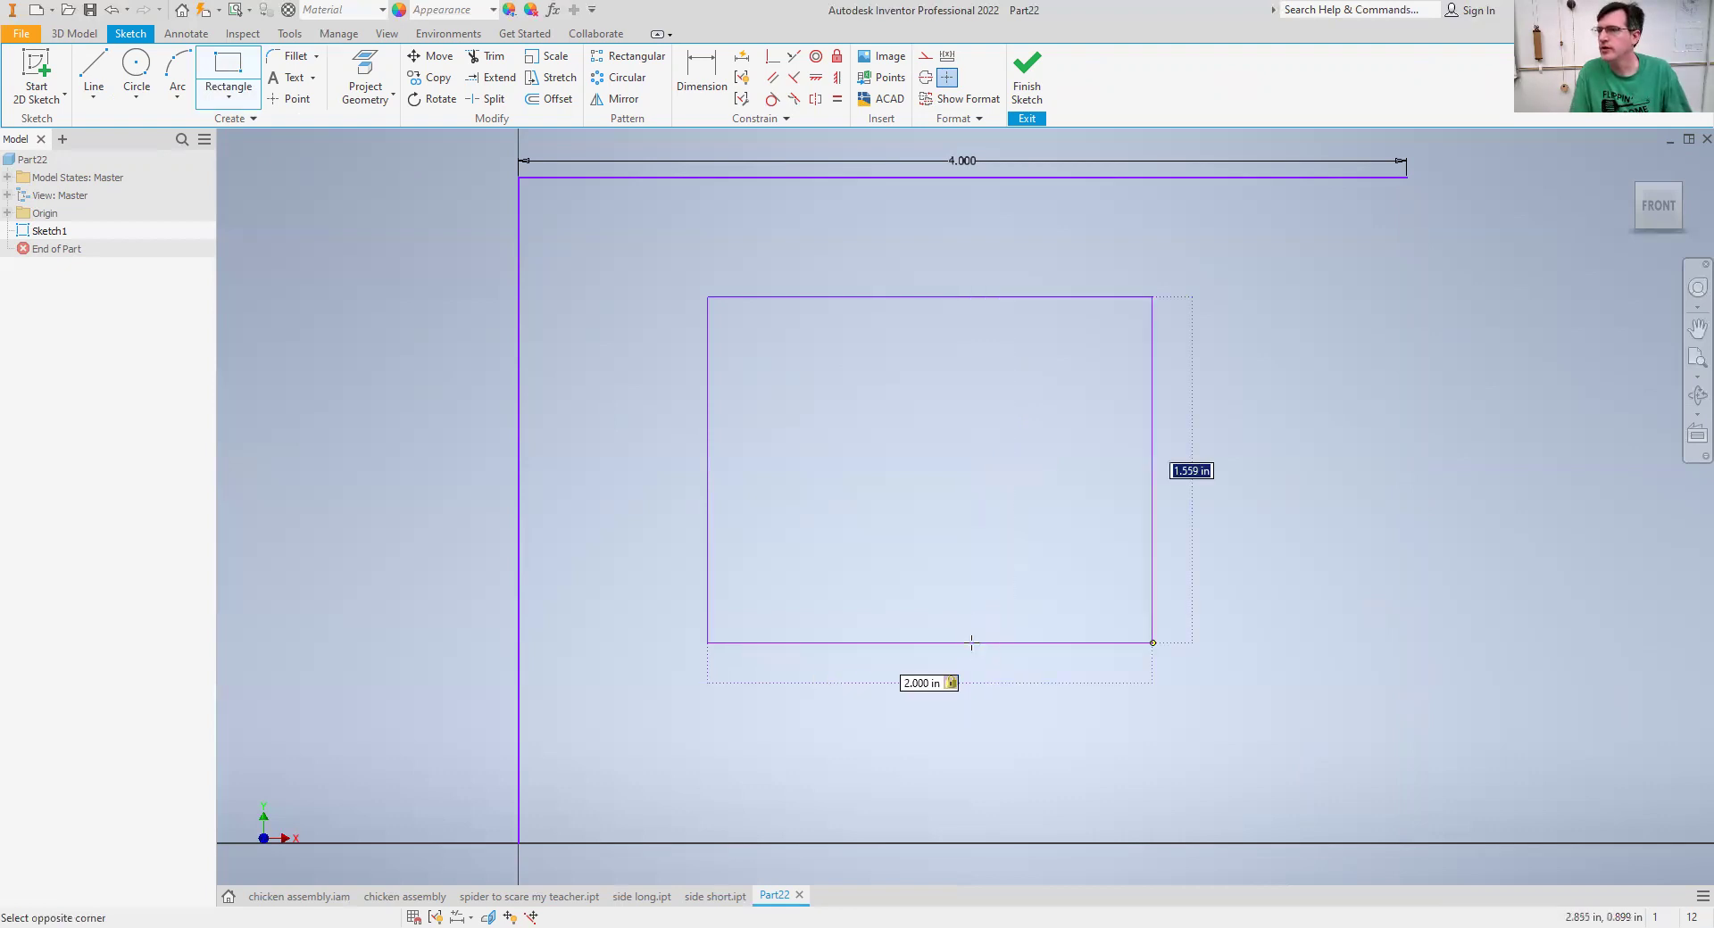
{"action": "type", "text": "2"}
{"action": "key", "text": "Tab"}
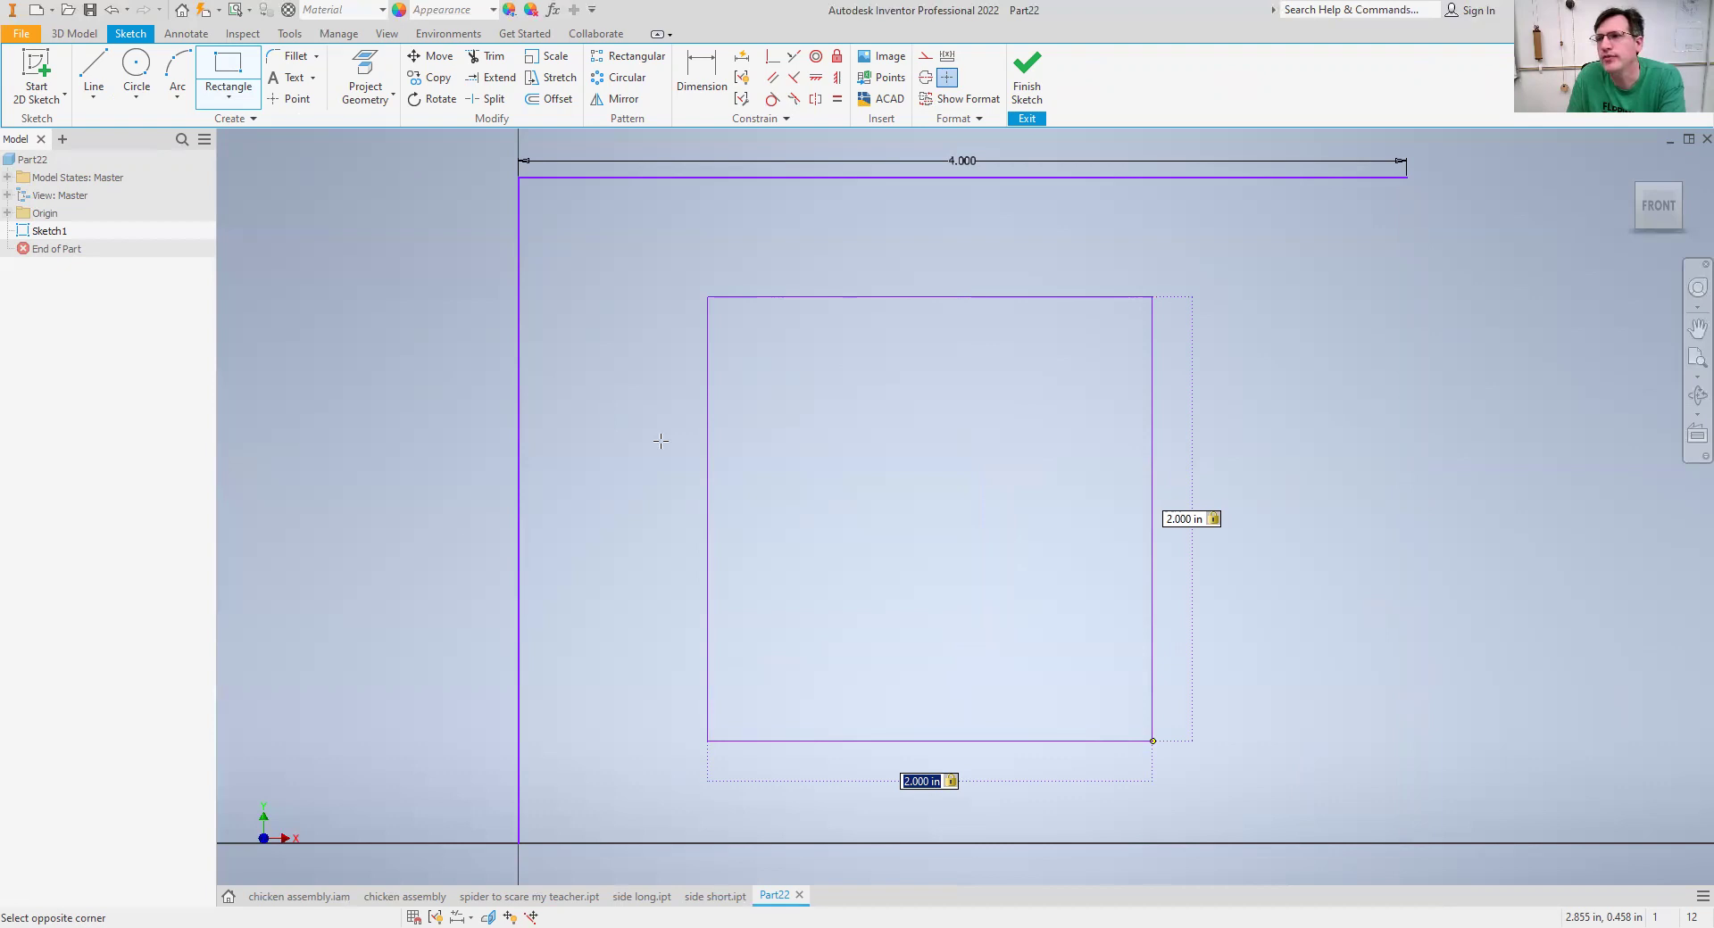
{"action": "left_click", "coordinate": [705, 745]}
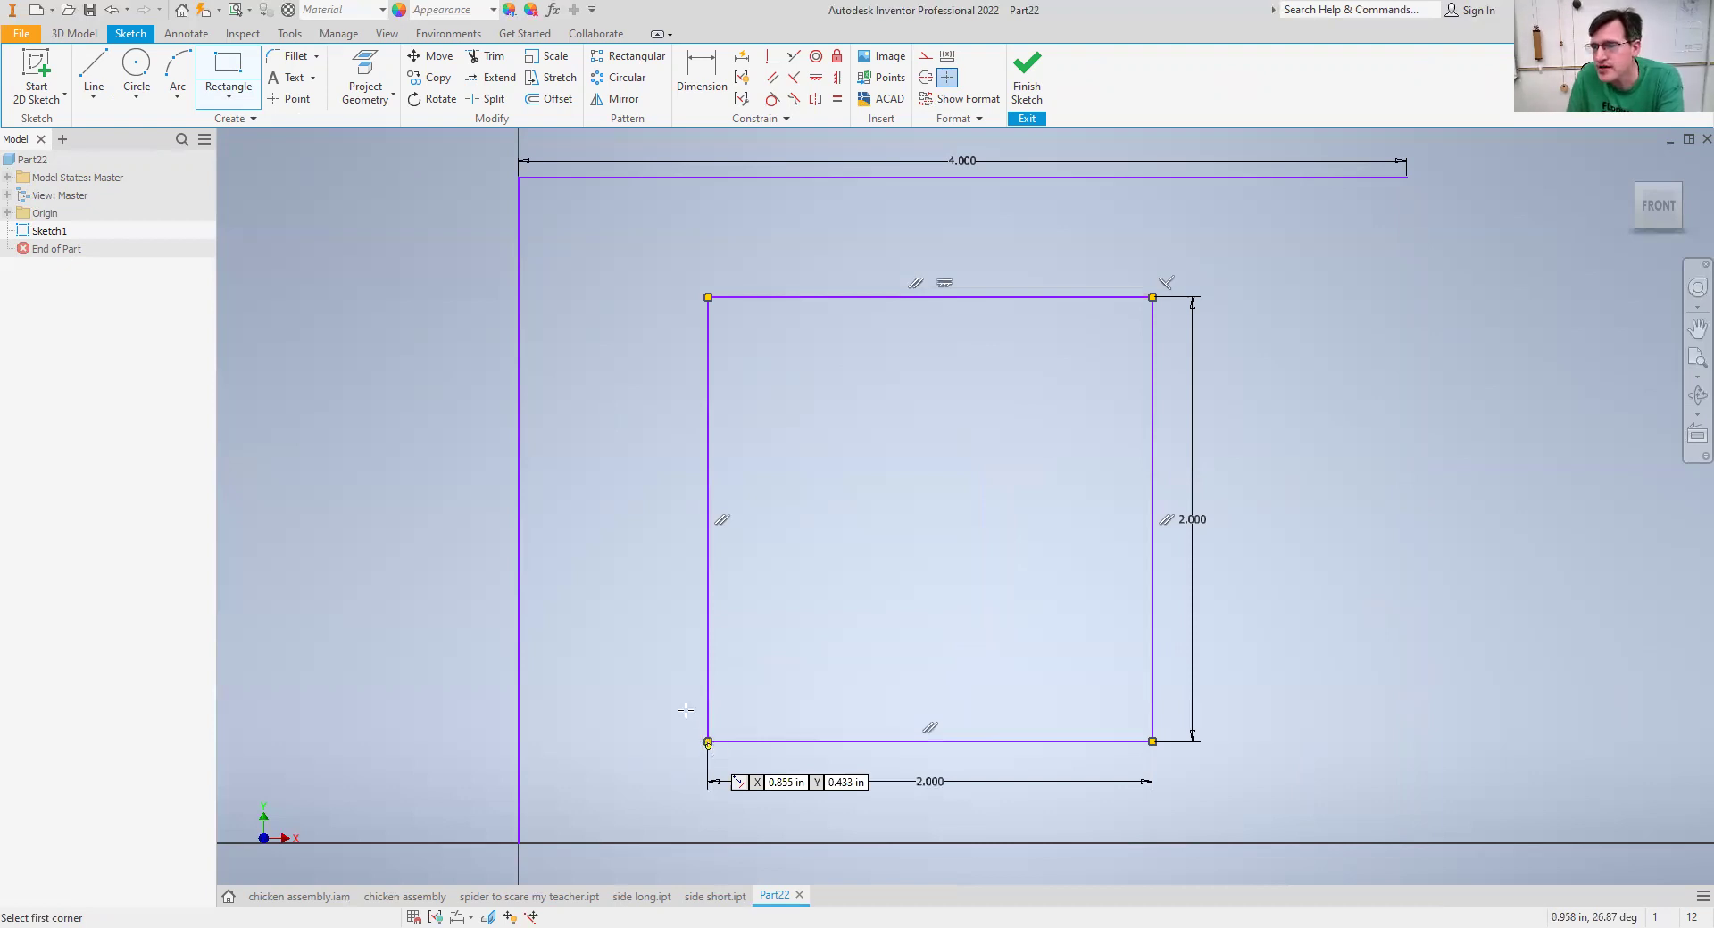
Draw a tab rectangle outward from the square's lower-left corner, 1/8+1/80 in wide and 1/4+1/80 in high.
{"action": "left_click", "coordinate": [707, 742]}
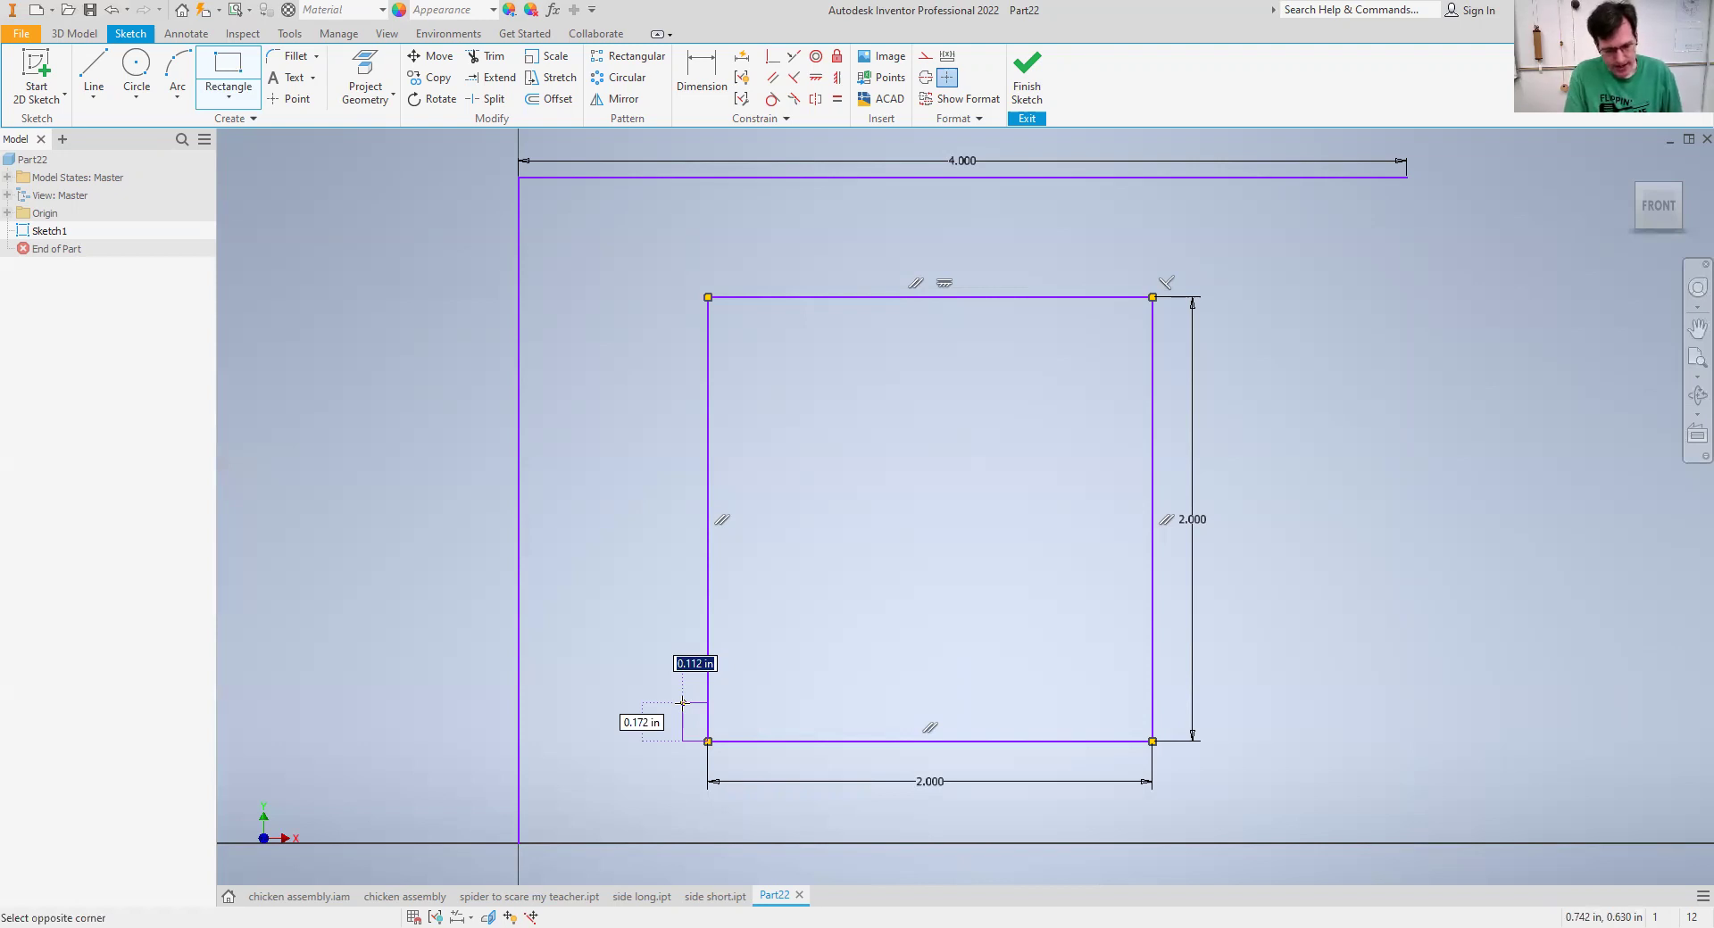
{"action": "type", "text": "1/8+1"}
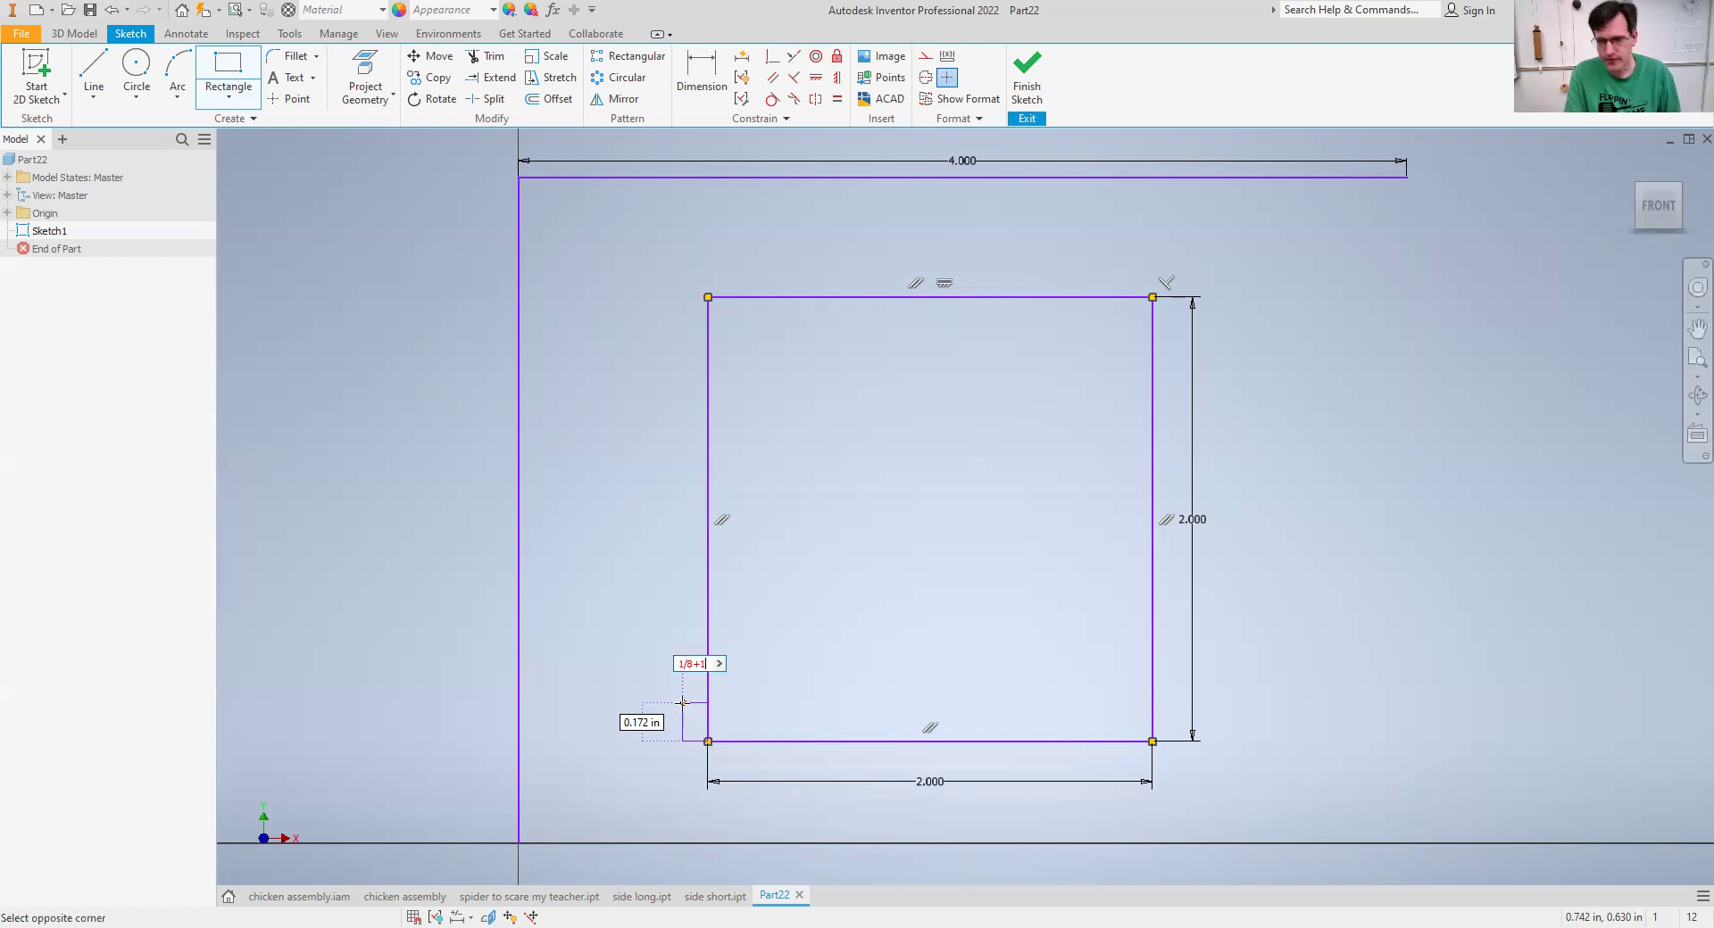
{"action": "type", "text": "/80"}
{"action": "key", "text": "Tab"}
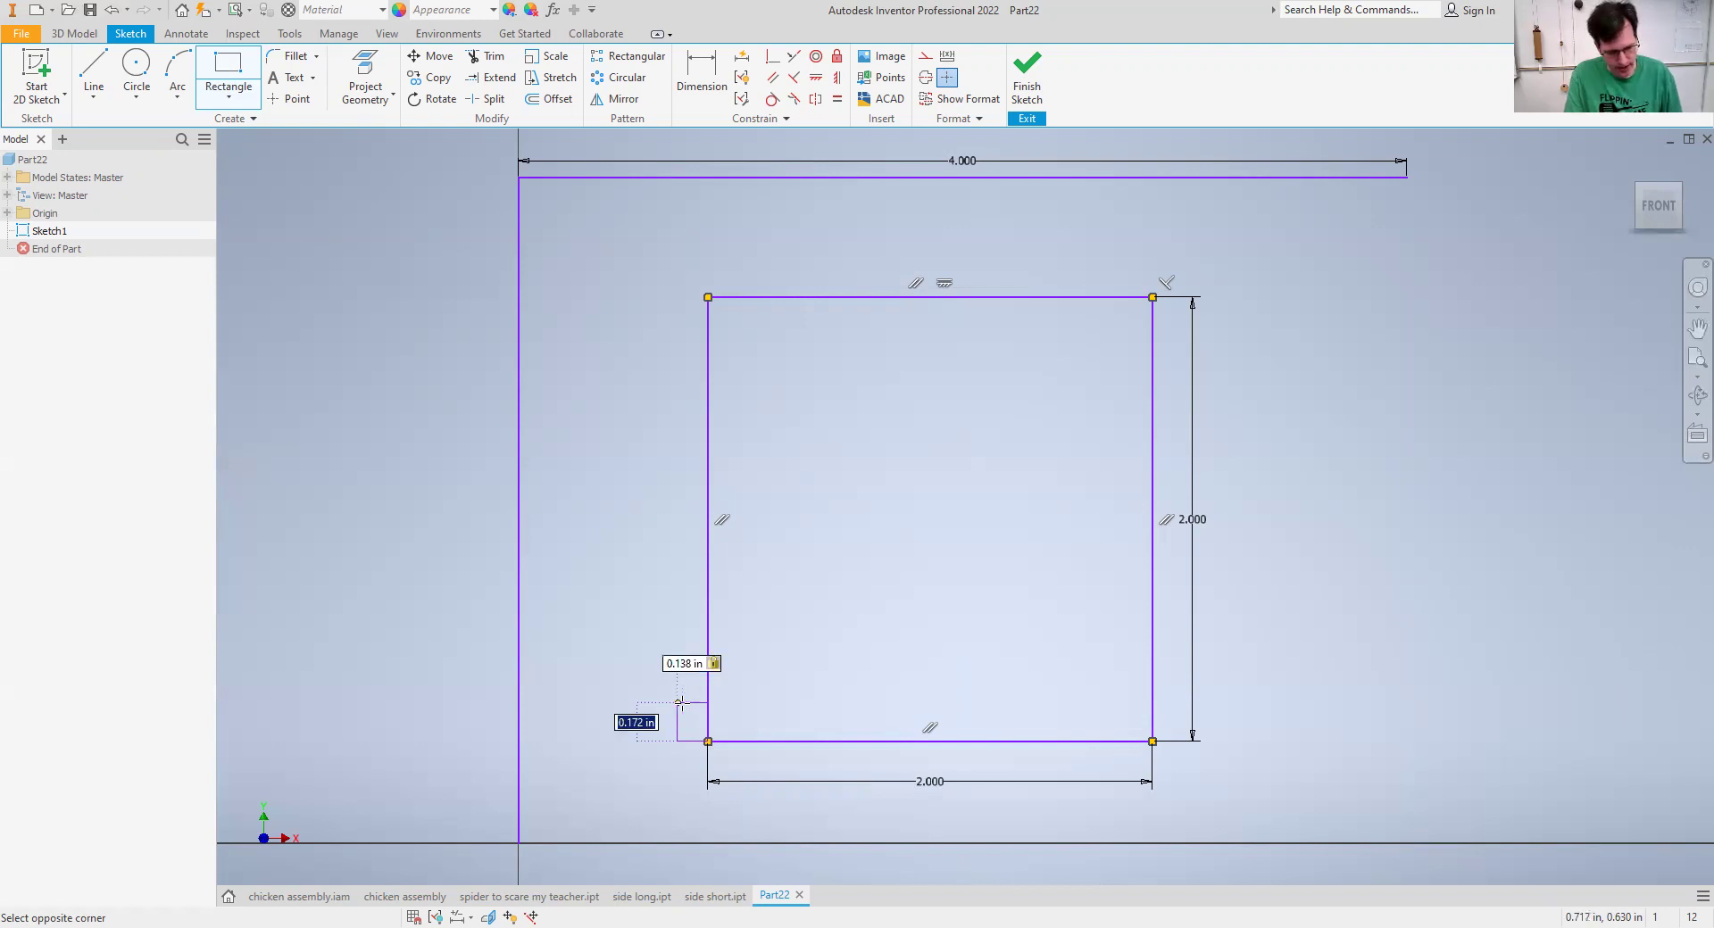
{"action": "type", "text": "1/4+1/80"}
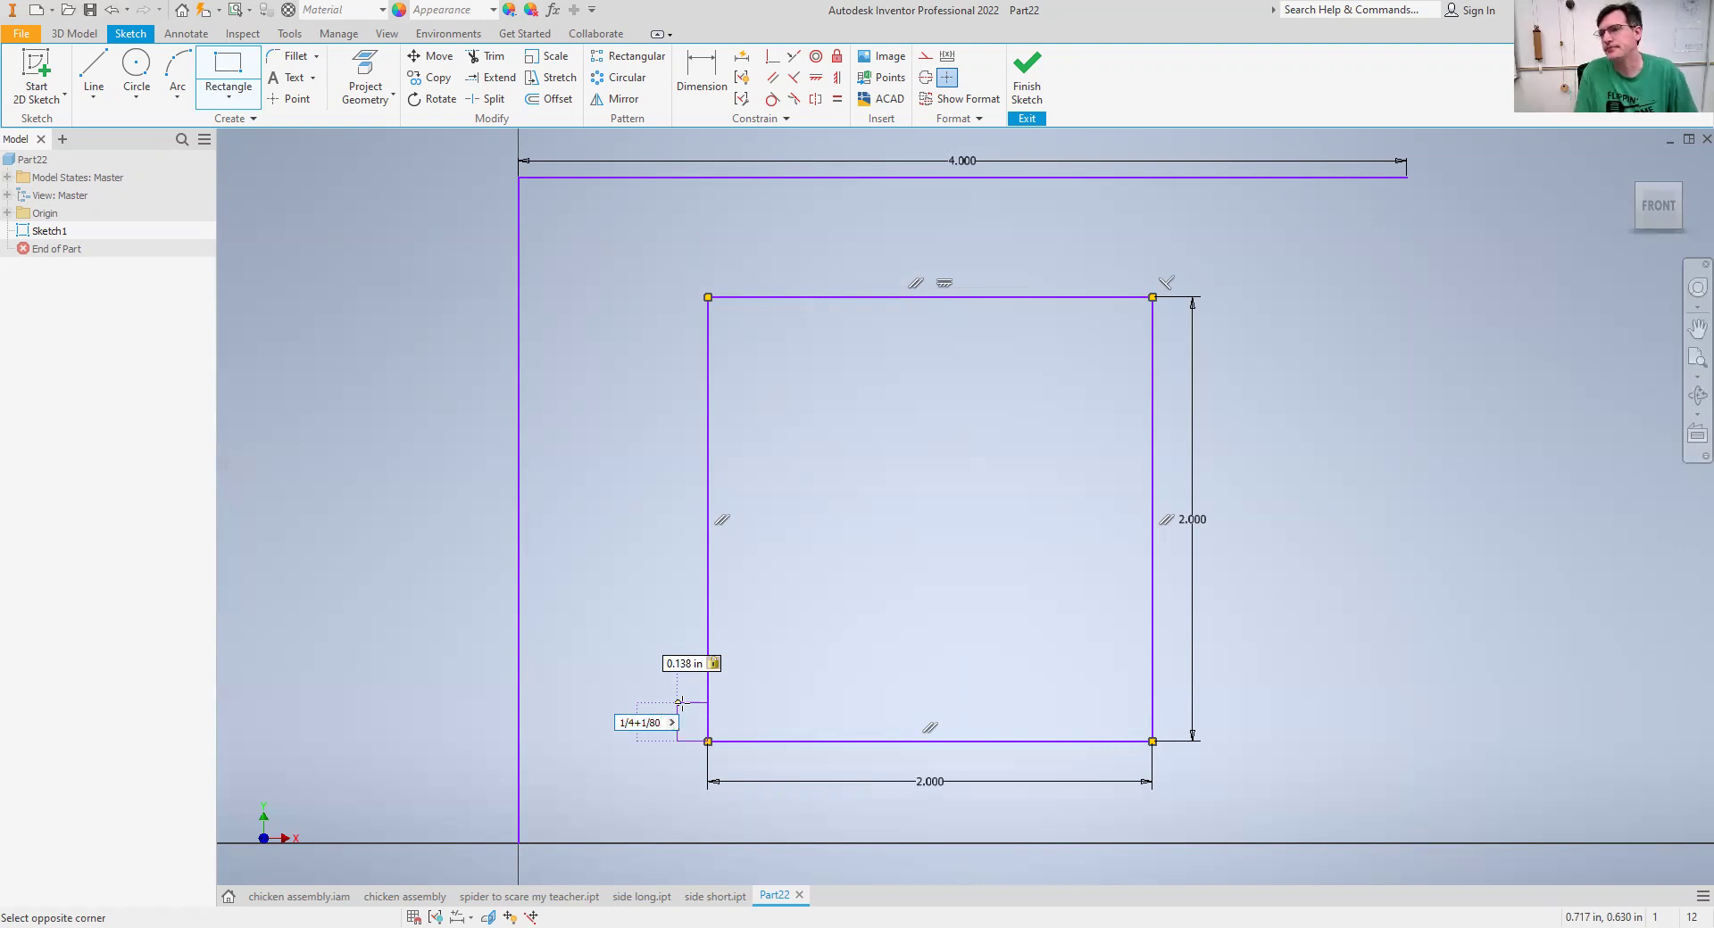
{"action": "key", "text": "Return"}
Pattern the tab rectangle upward along the square's left edge with 4 instances spaced 0.5 in apart.
{"action": "left_click", "coordinate": [627, 56]}
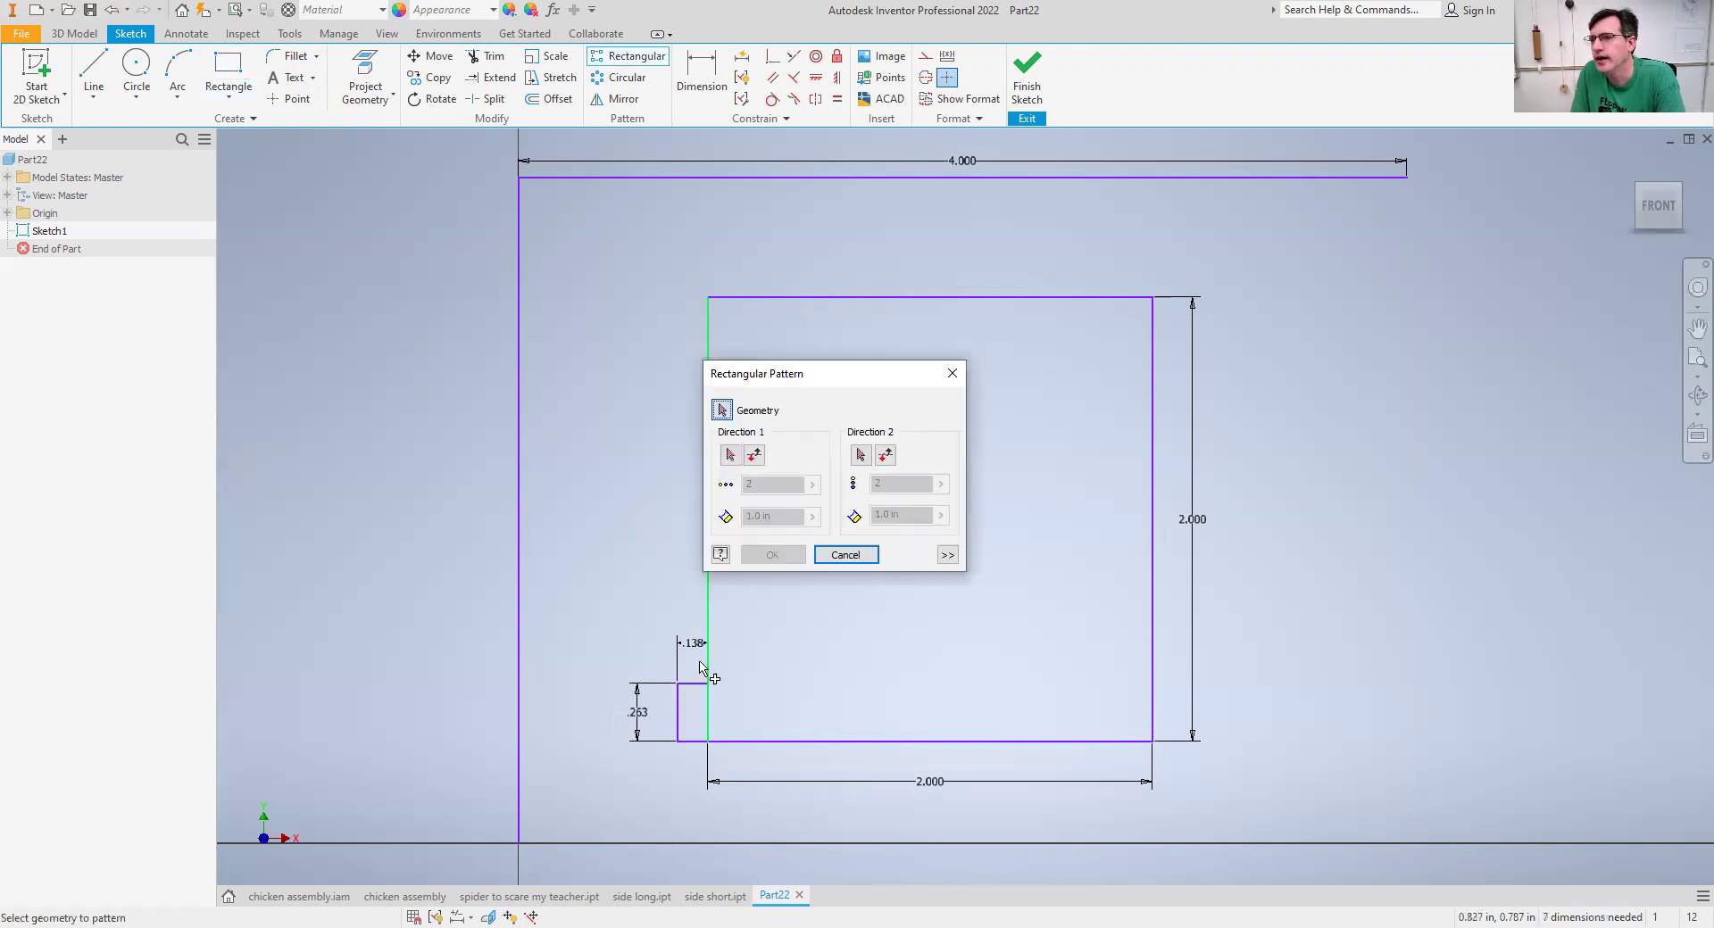
{"action": "left_click", "coordinate": [679, 719]}
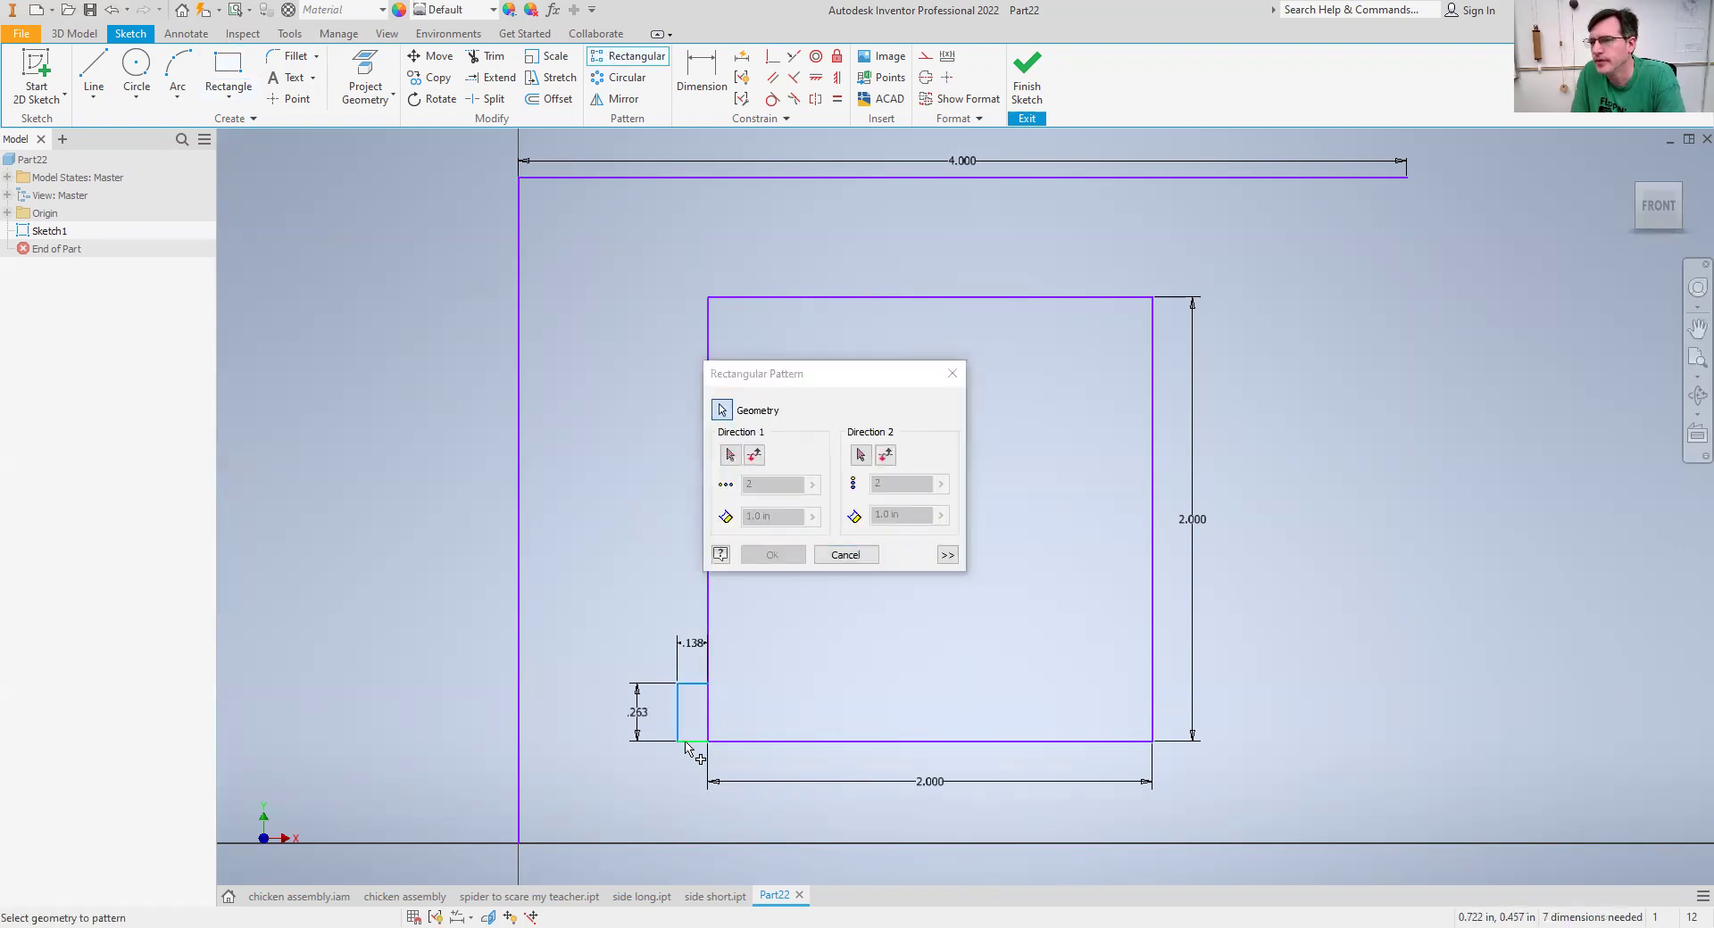
{"action": "left_click", "coordinate": [730, 456]}
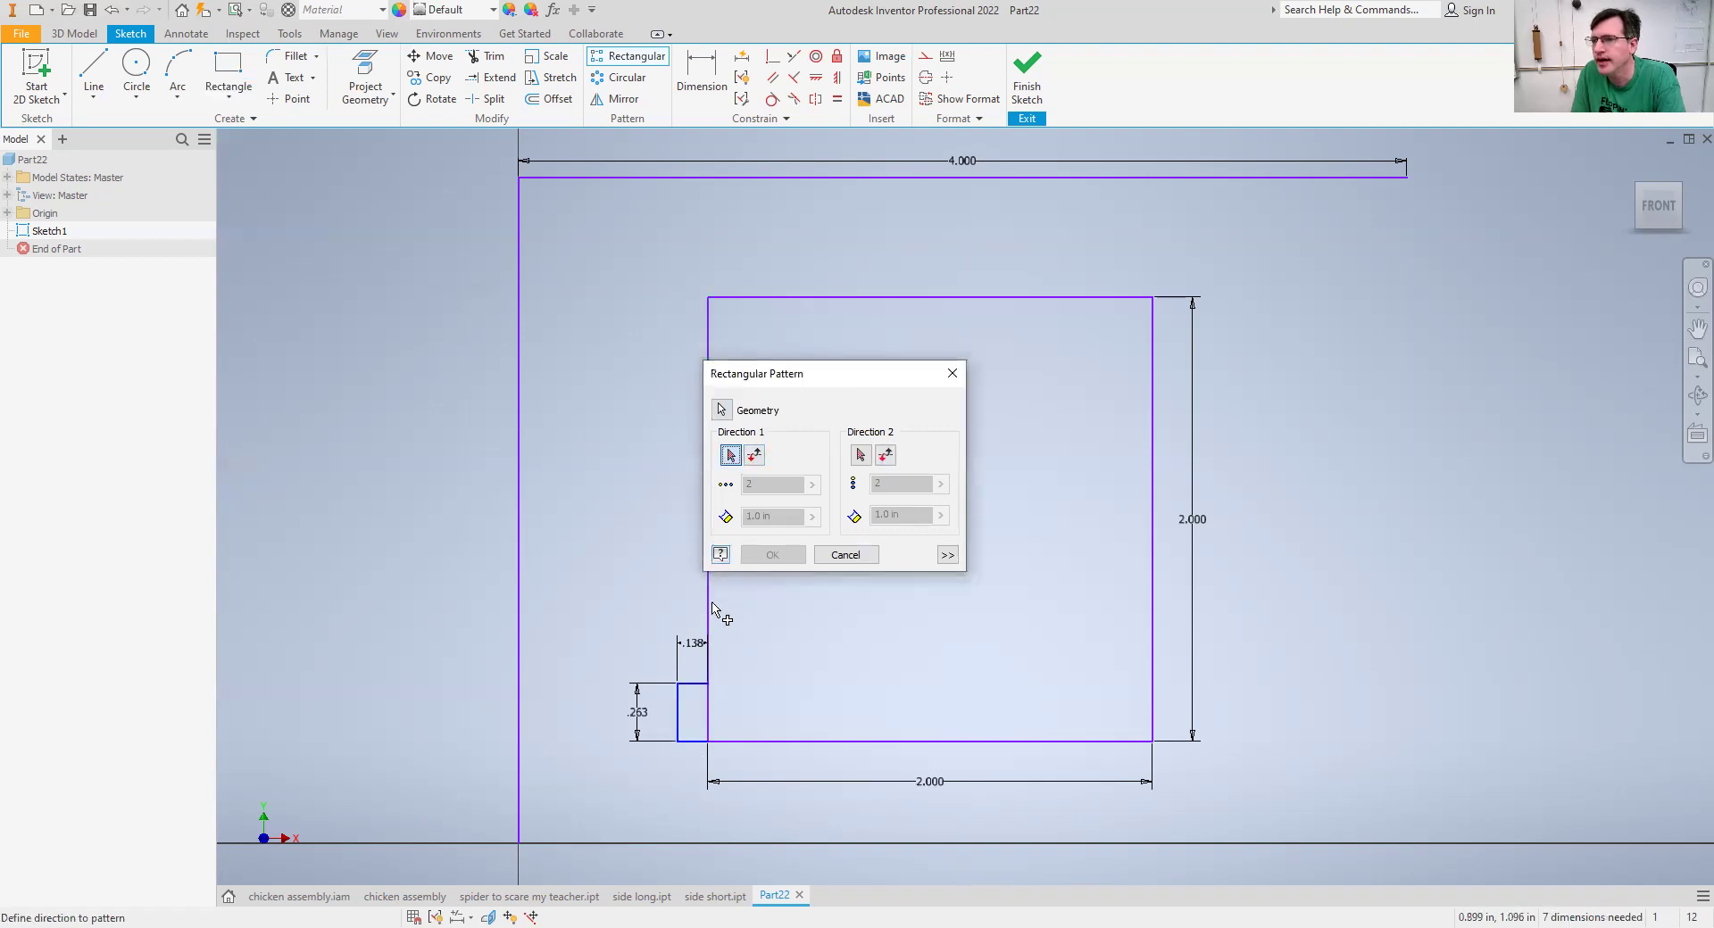
{"action": "left_click", "coordinate": [712, 613]}
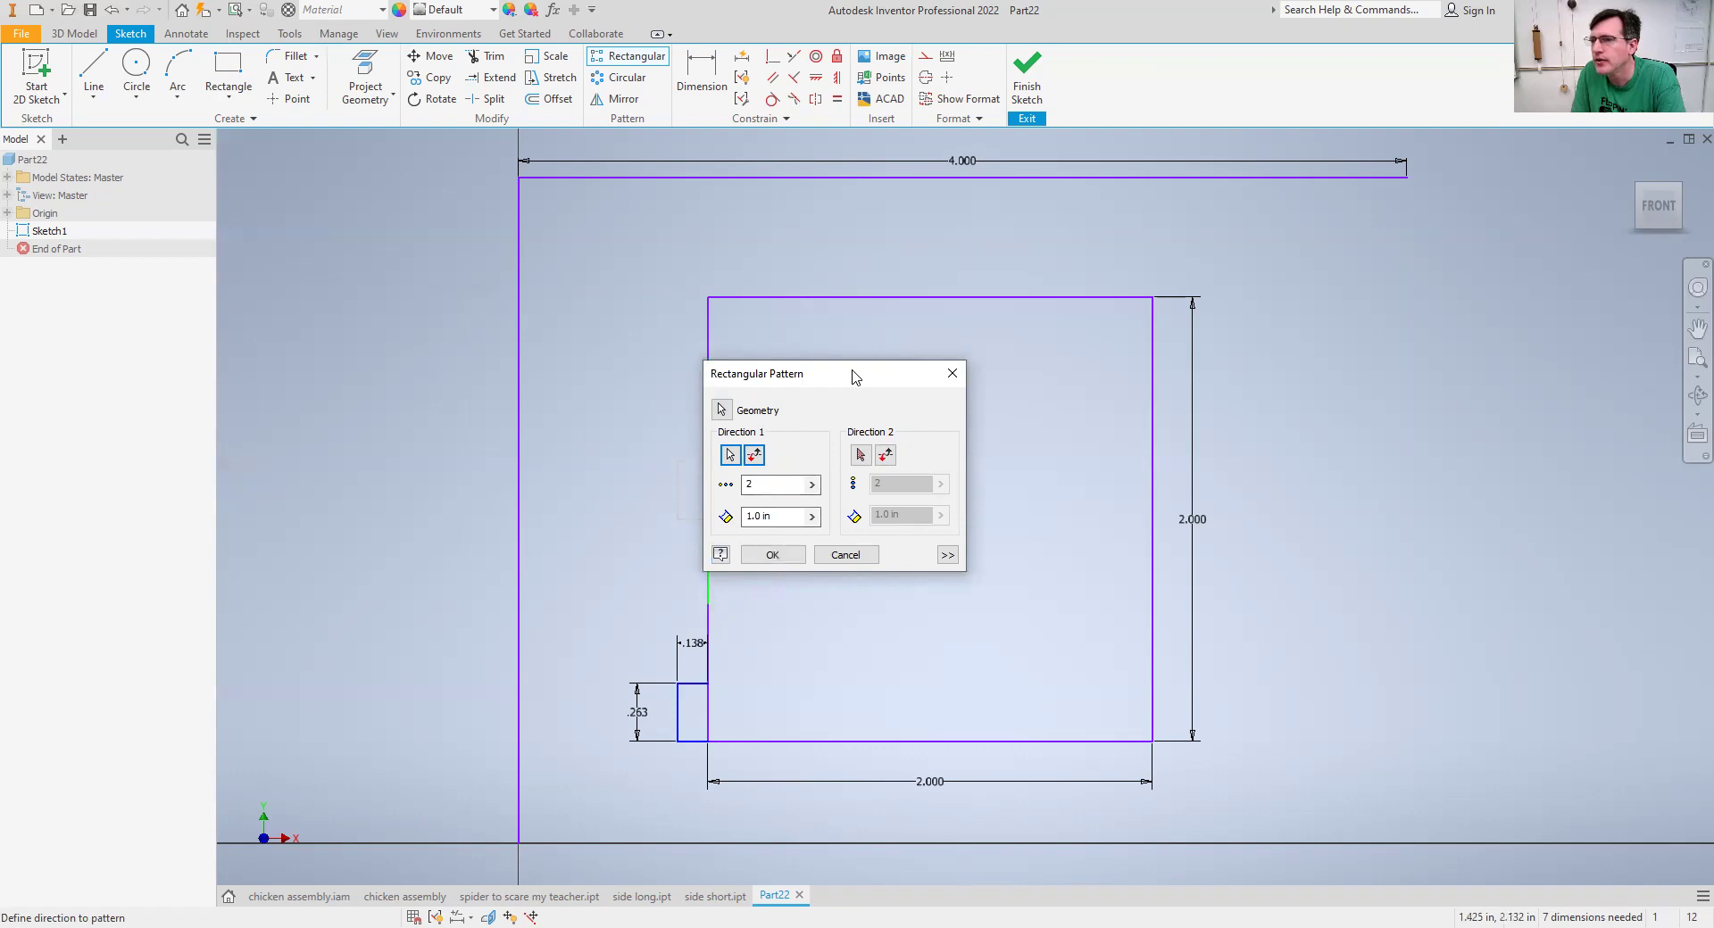
{"action": "left_click_drag", "start_coordinate": [852, 376], "coordinate": [1036, 393]}
{"action": "double_click", "coordinate": [953, 502]}
{"action": "type", "text": "4"}
{"action": "double_click", "coordinate": [955, 532]}
{"action": "type", "text": ".5"}
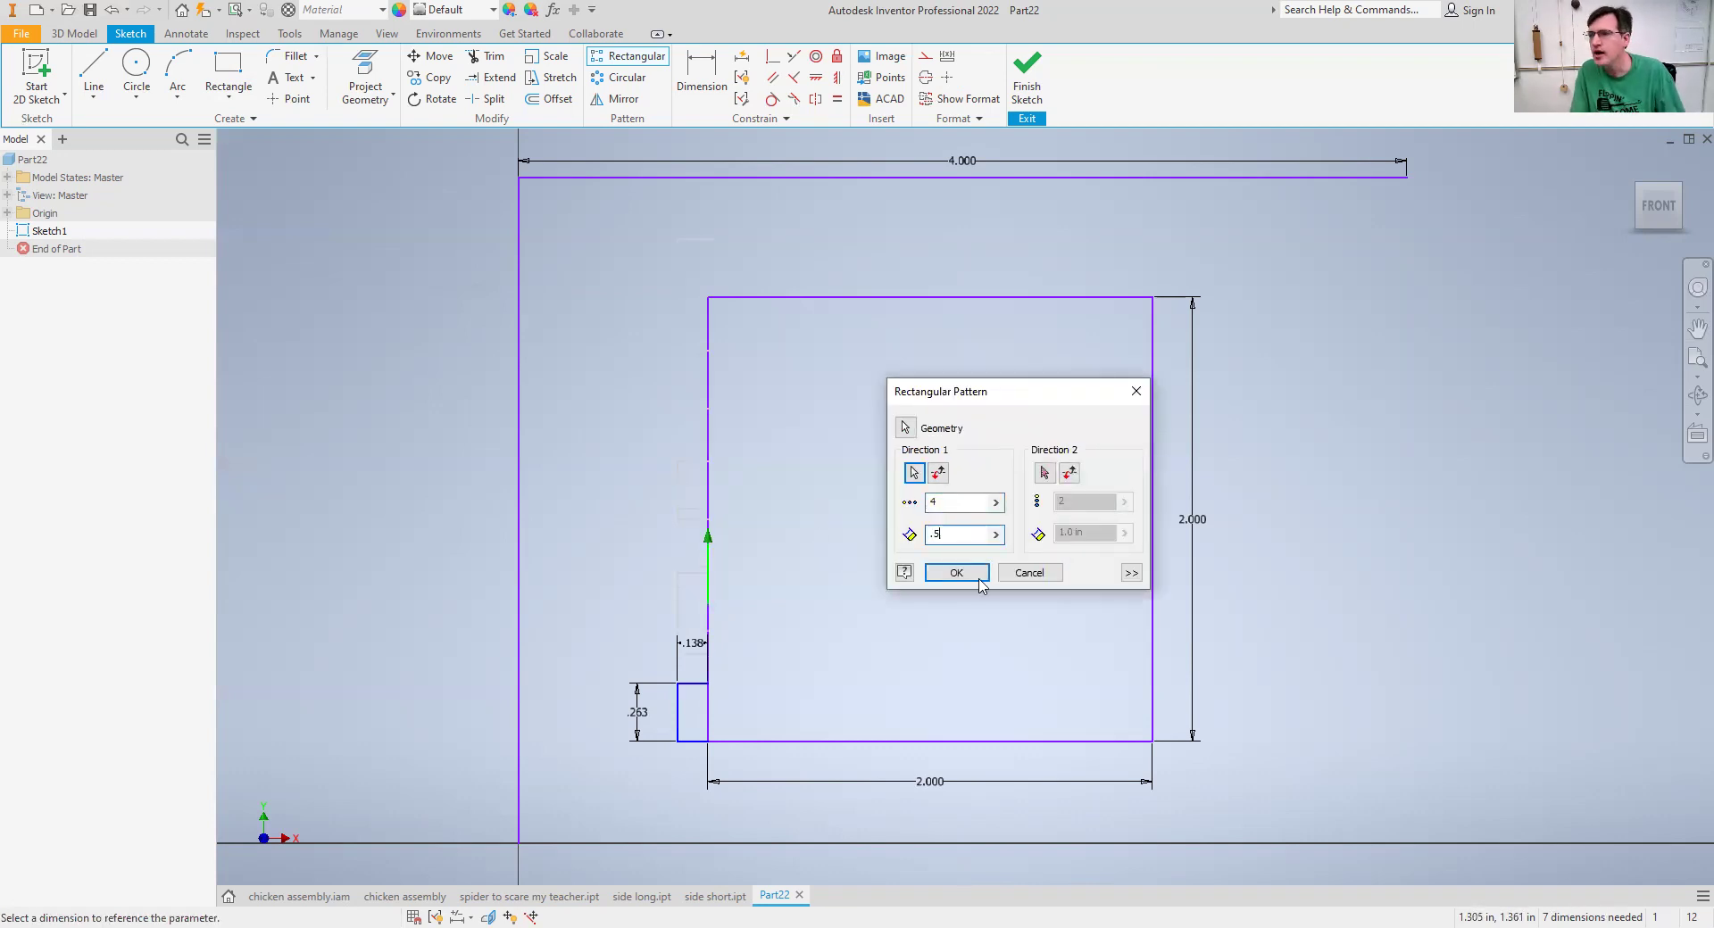
{"action": "left_click", "coordinate": [1130, 573]}
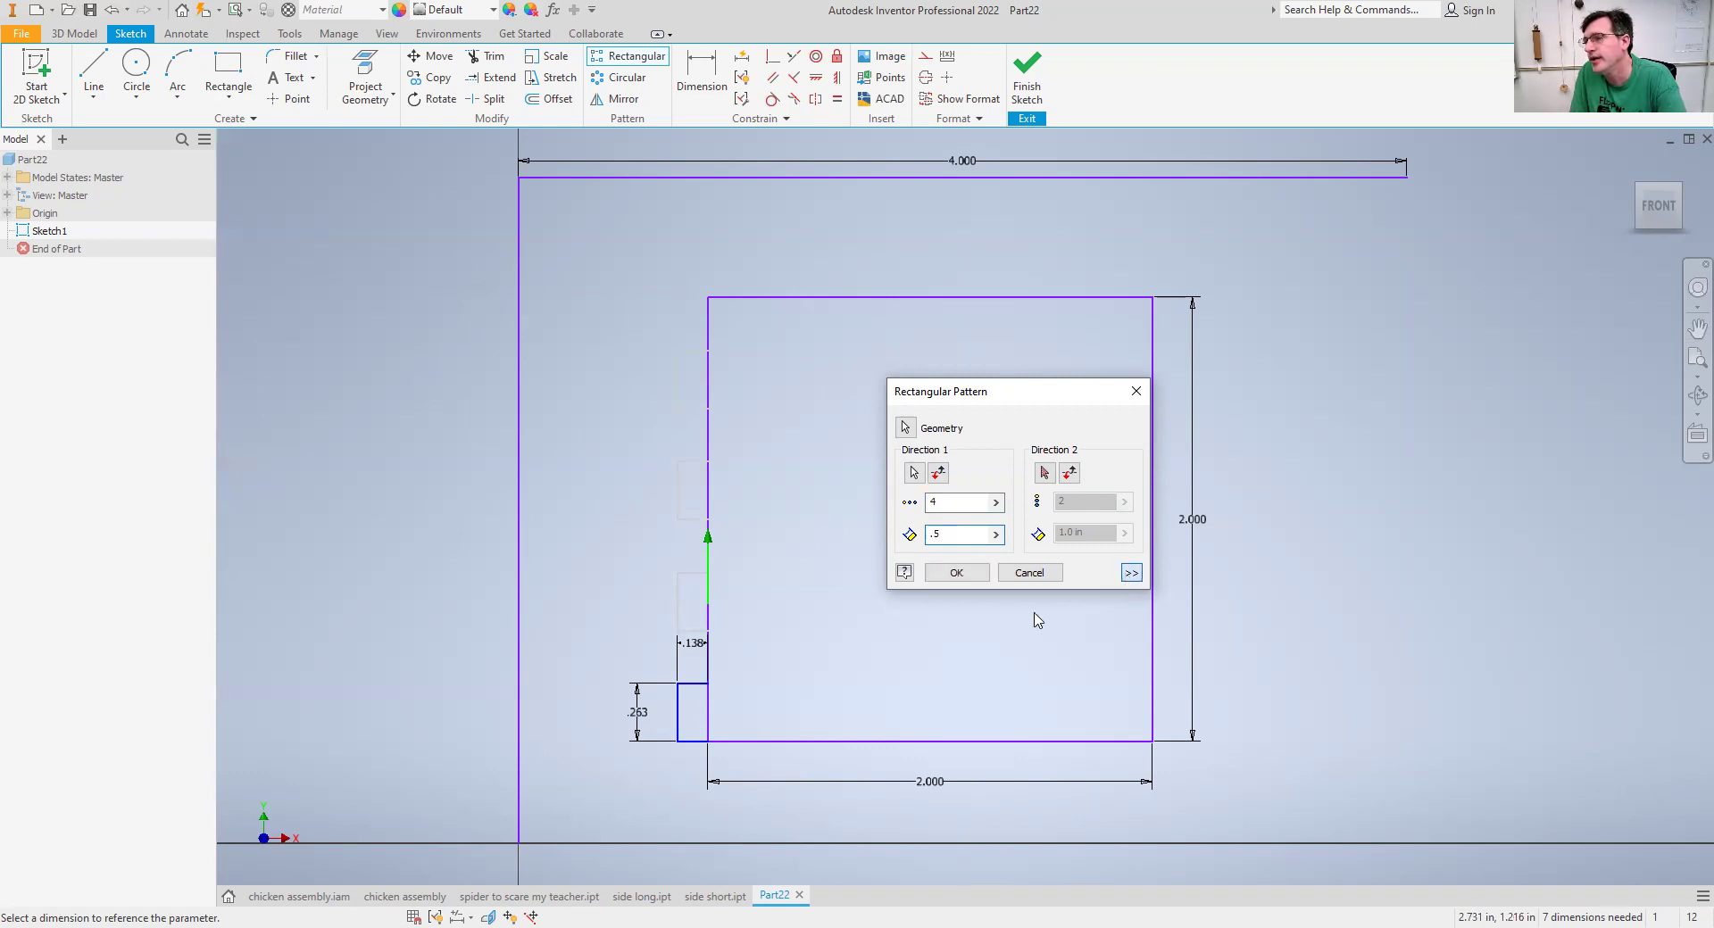
{"action": "left_click", "coordinate": [951, 572]}
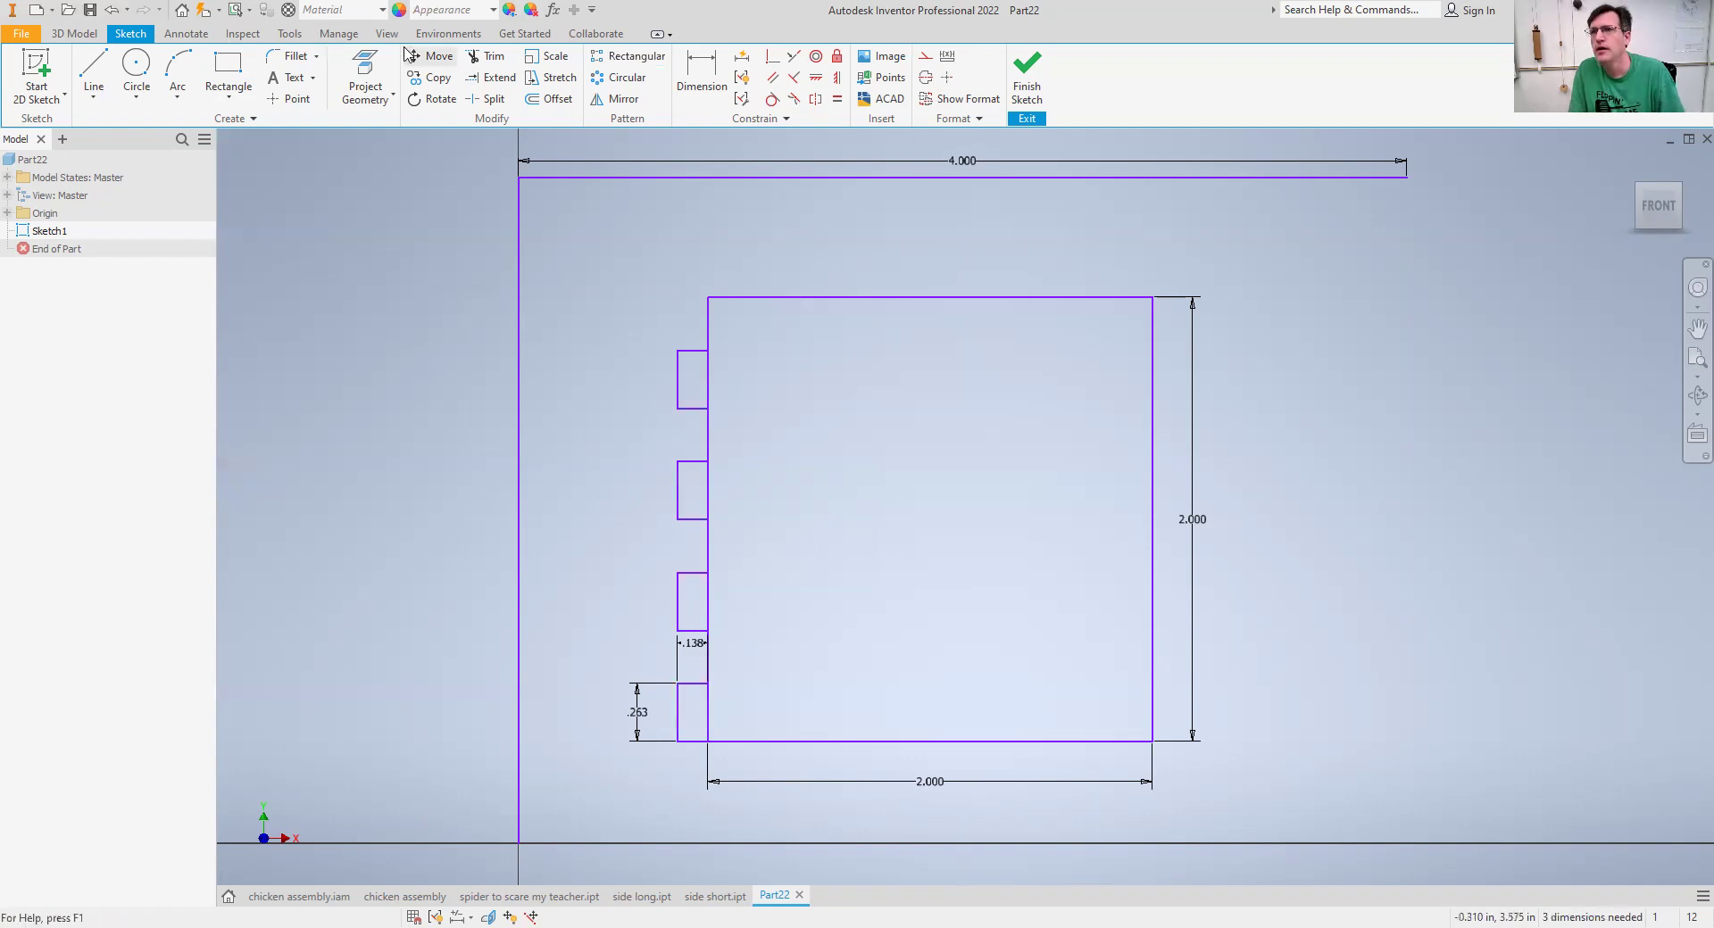
Trim the square's left edge where it crosses the four tabs so they merge into the outline.
{"action": "left_click", "coordinate": [488, 55]}
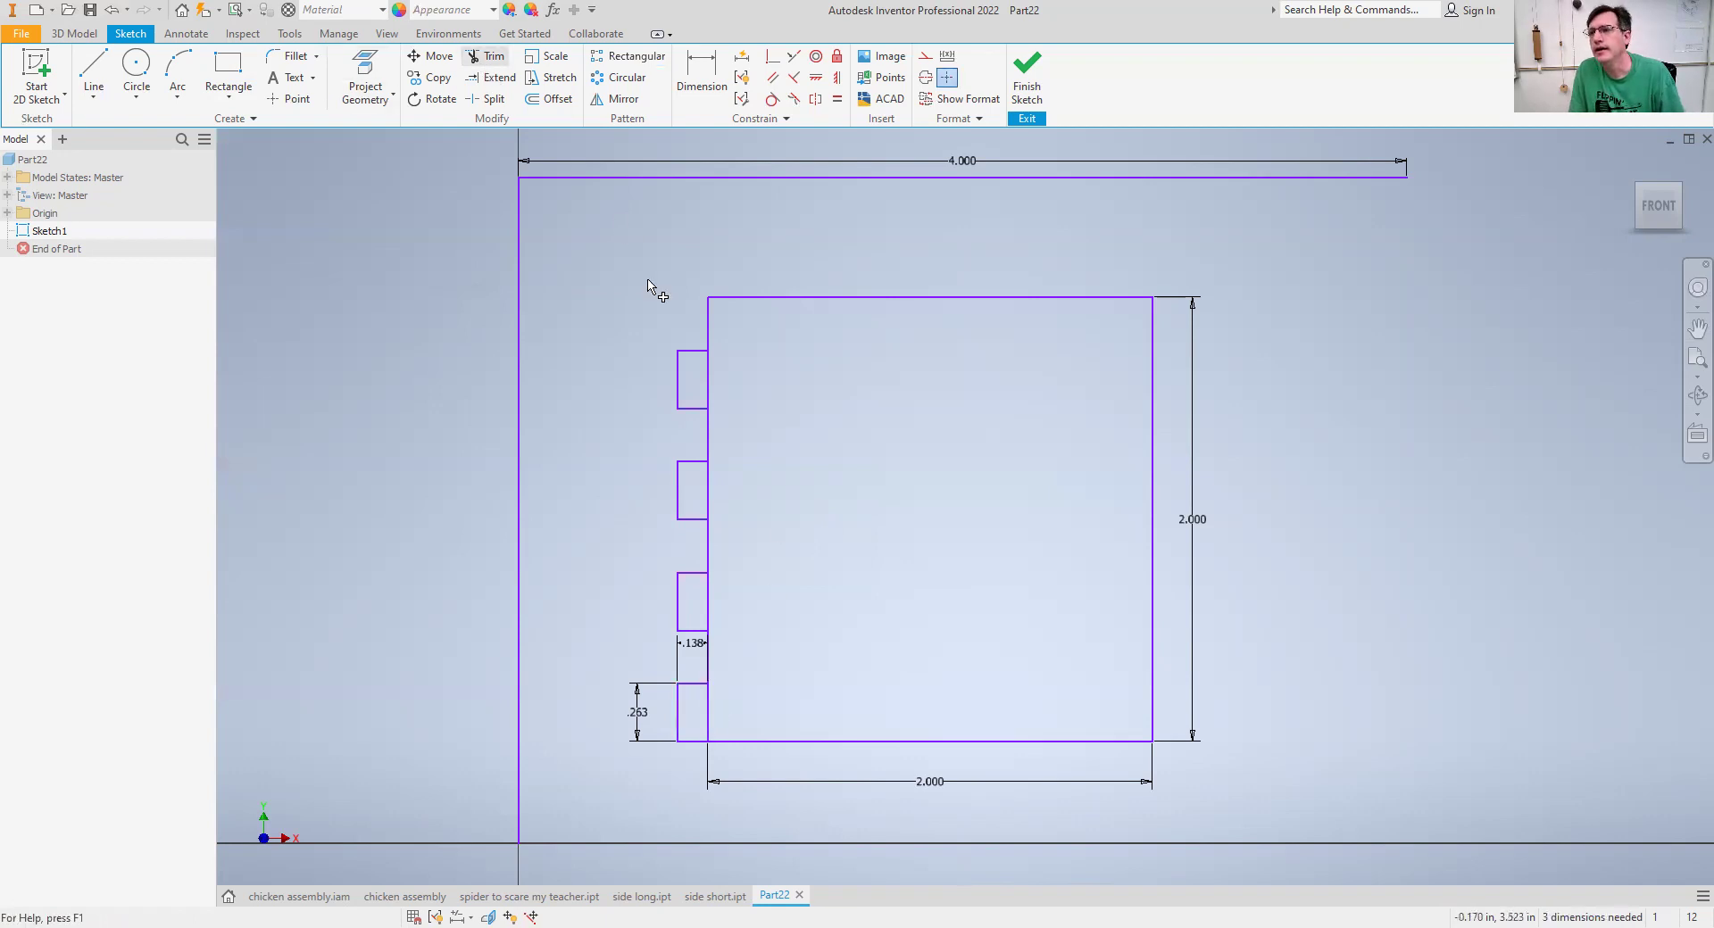
{"action": "left_click", "coordinate": [712, 491]}
{"action": "left_click", "coordinate": [711, 607]}
{"action": "left_click", "coordinate": [724, 706]}
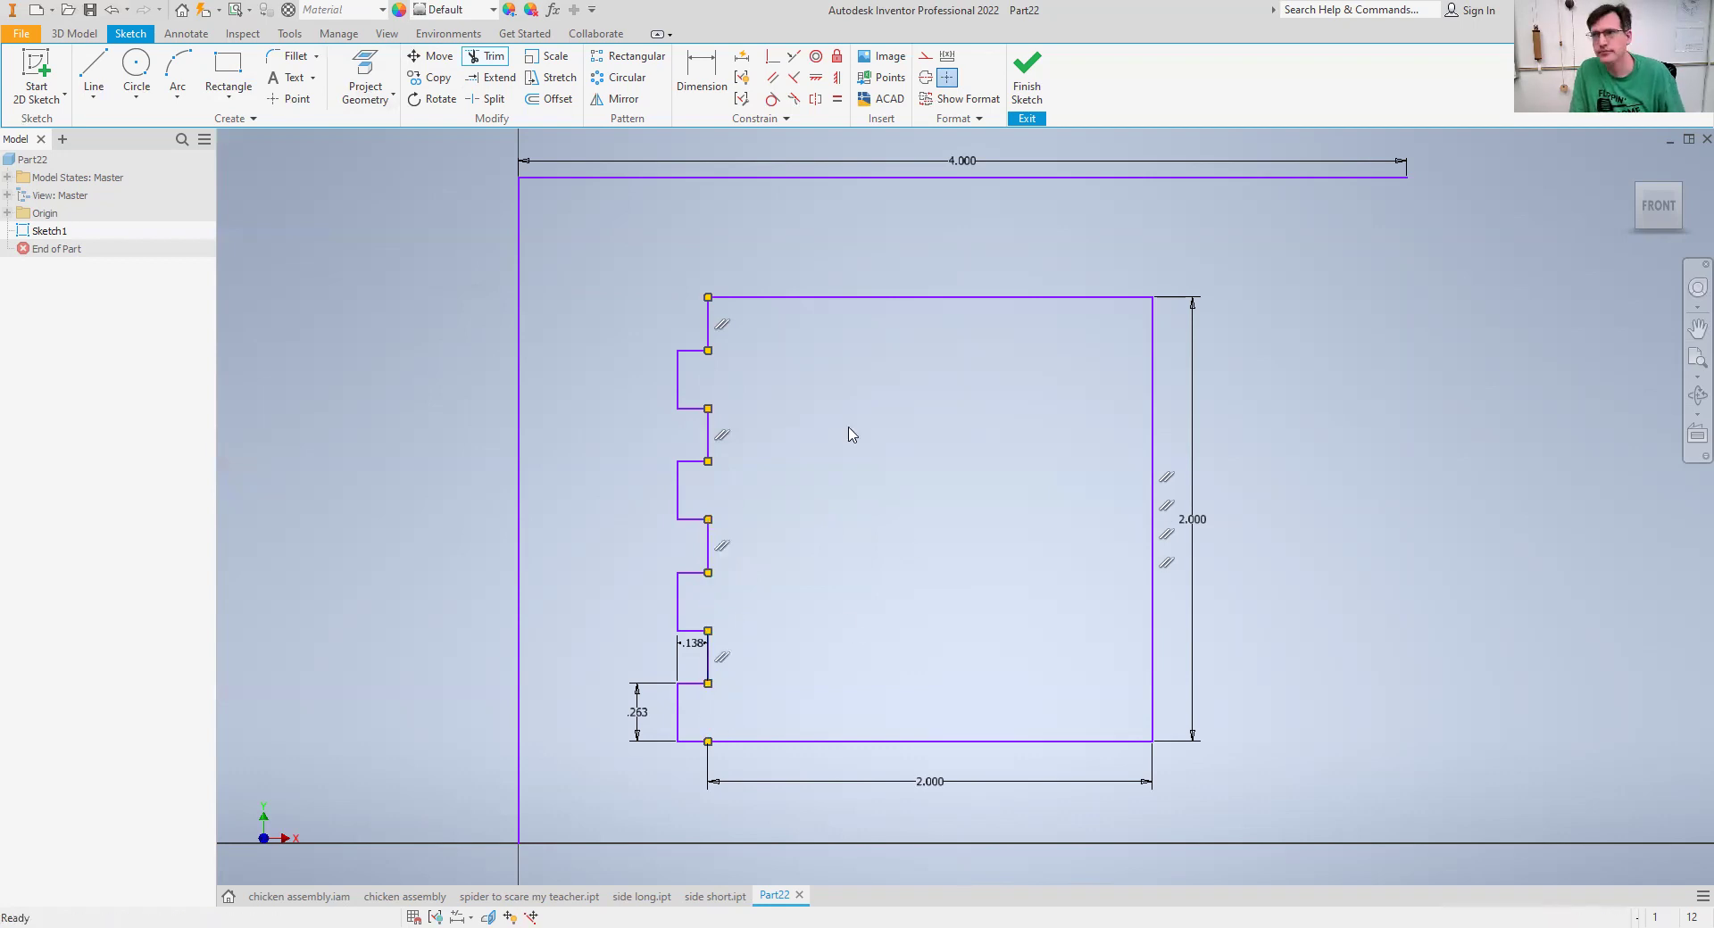
Draw a tab rectangle outward from the square's lower-right corner, 1/8+1/80 in wide and 1/4+1/80 in high.
{"action": "left_click", "coordinate": [227, 72]}
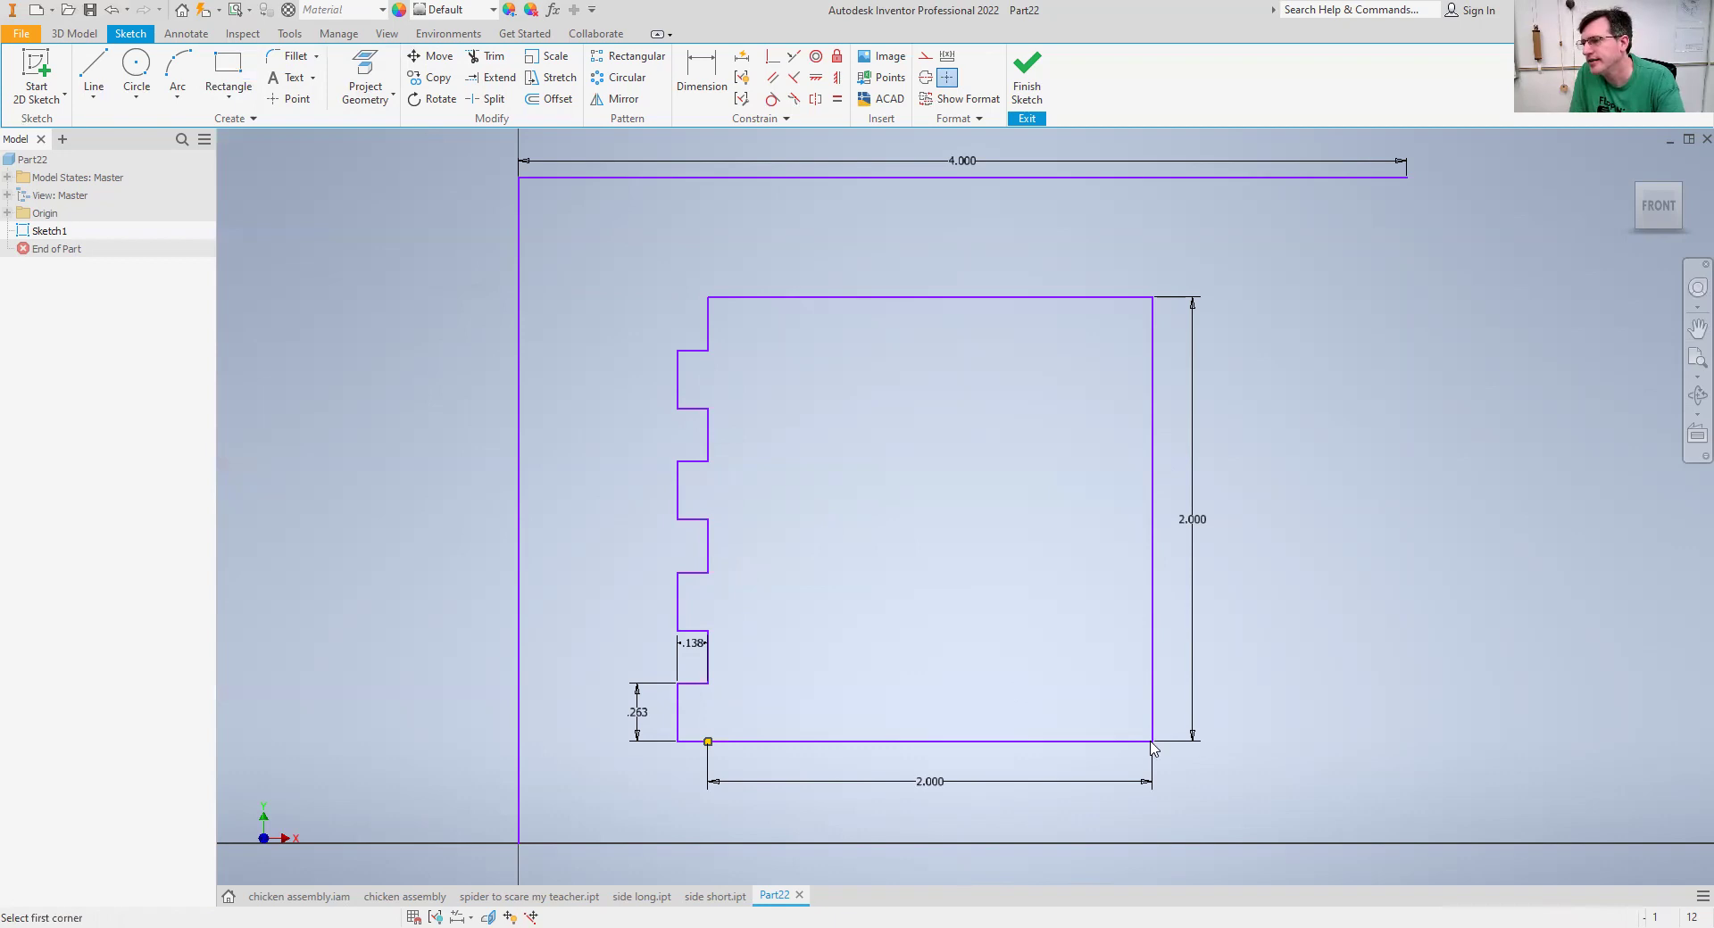
{"action": "left_click", "coordinate": [1176, 696]}
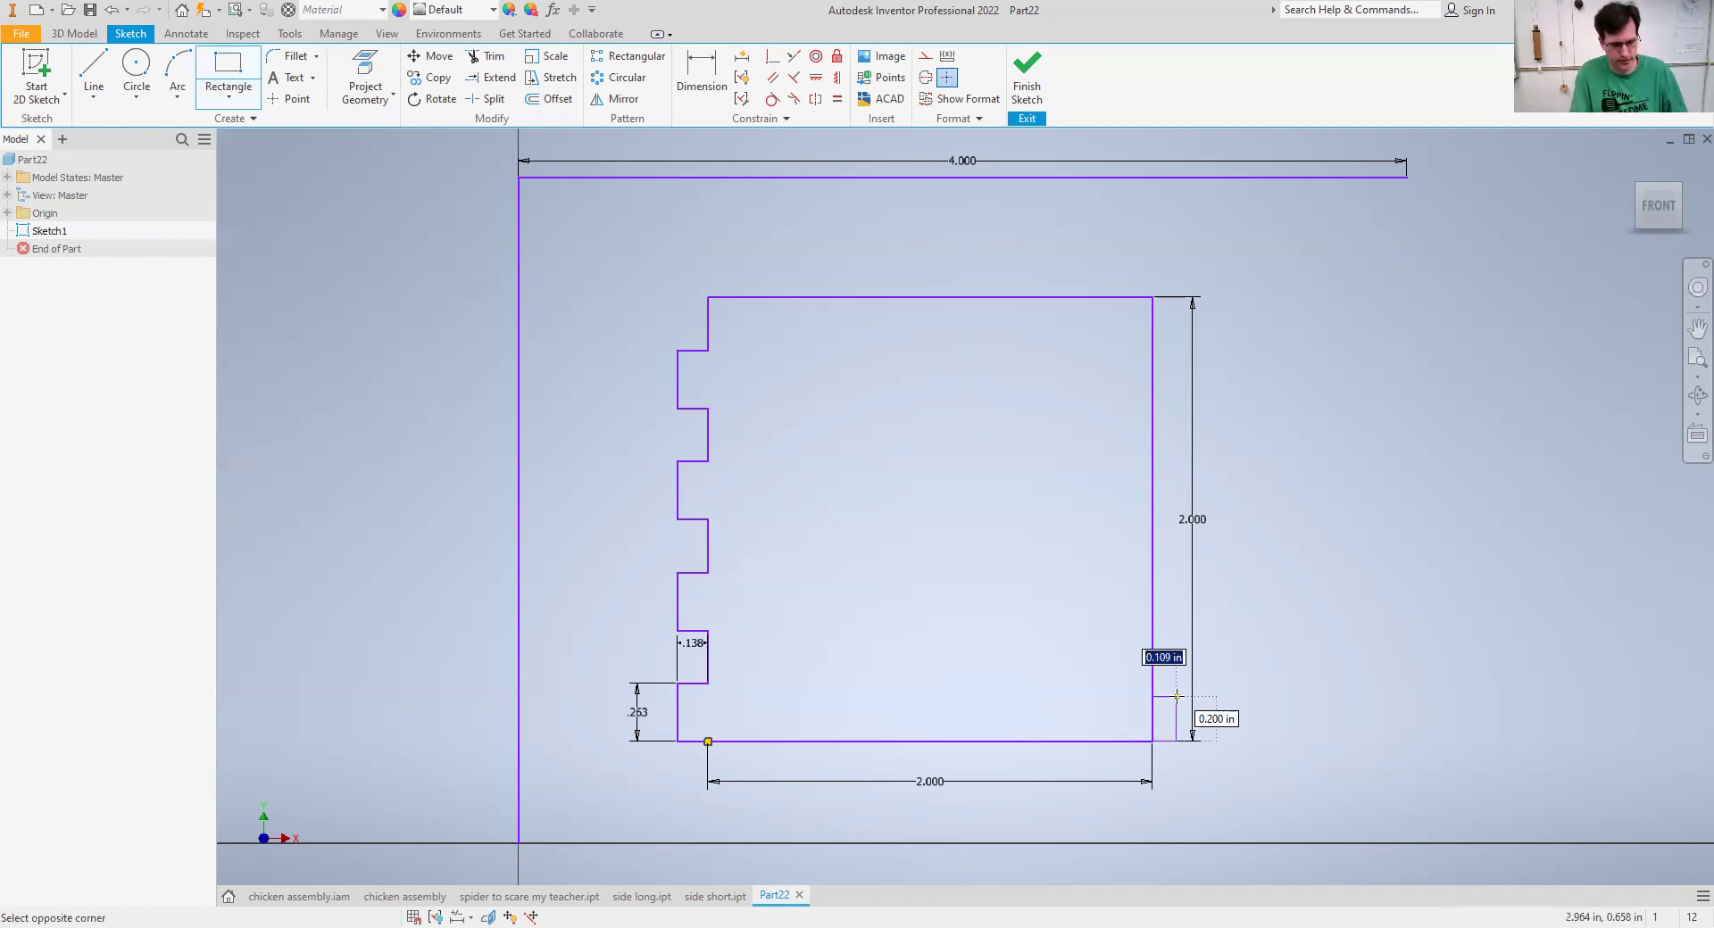
{"action": "type", "text": "1/8+"}
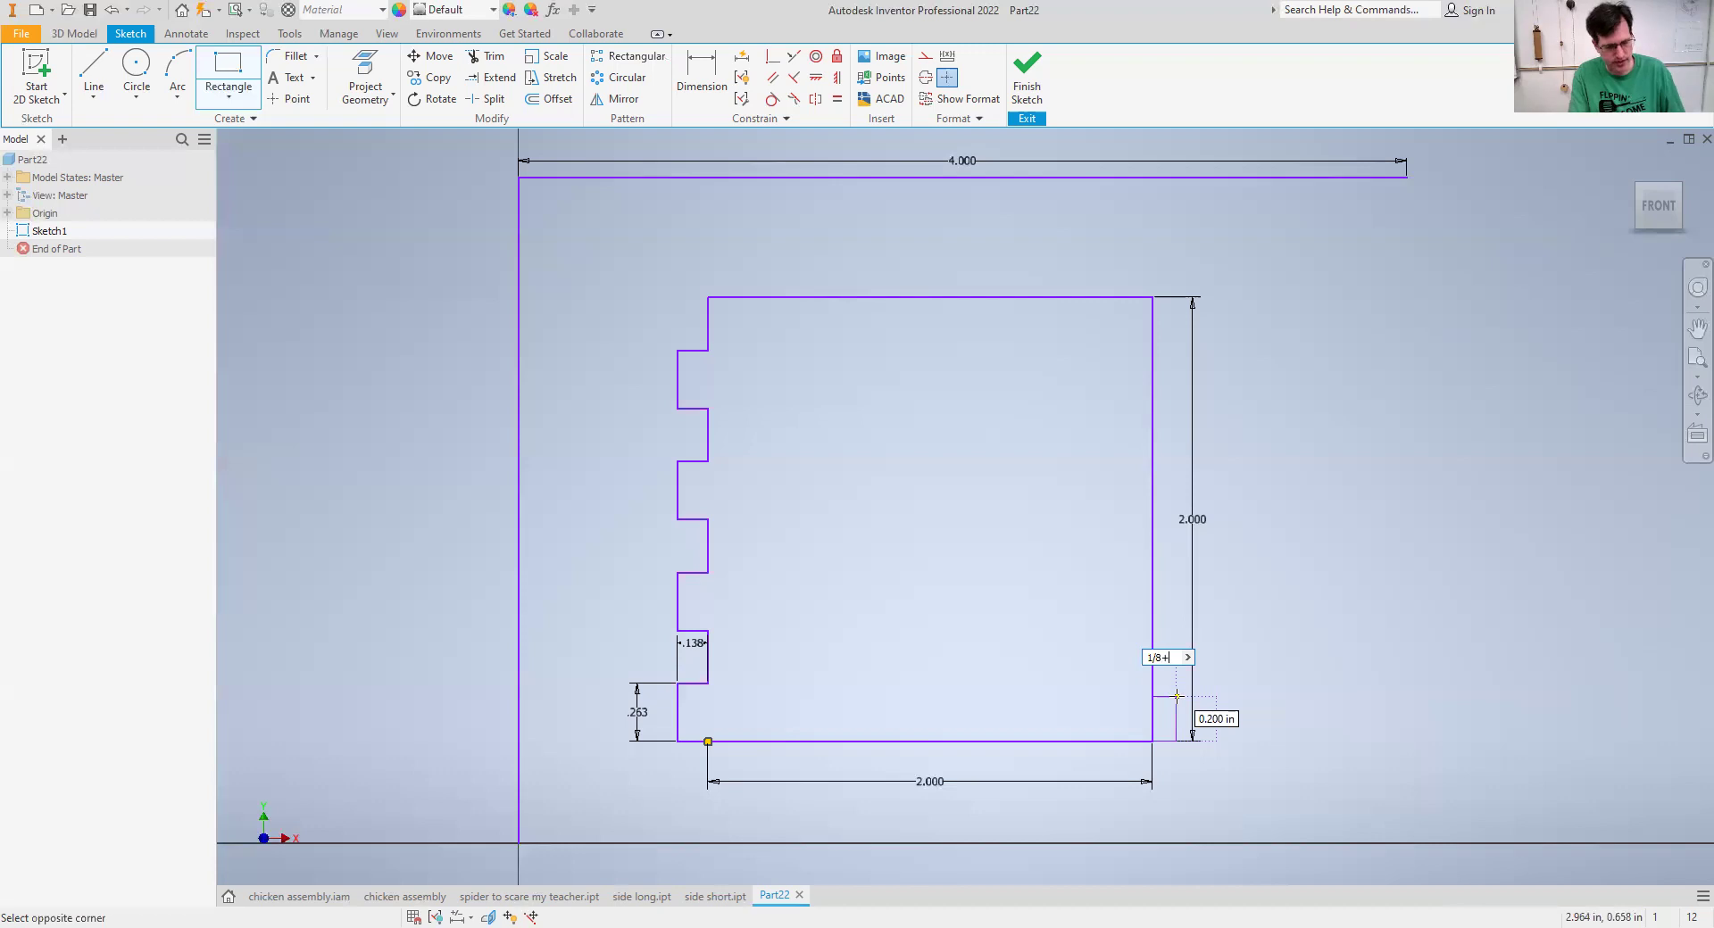
{"action": "type", "text": "1/80"}
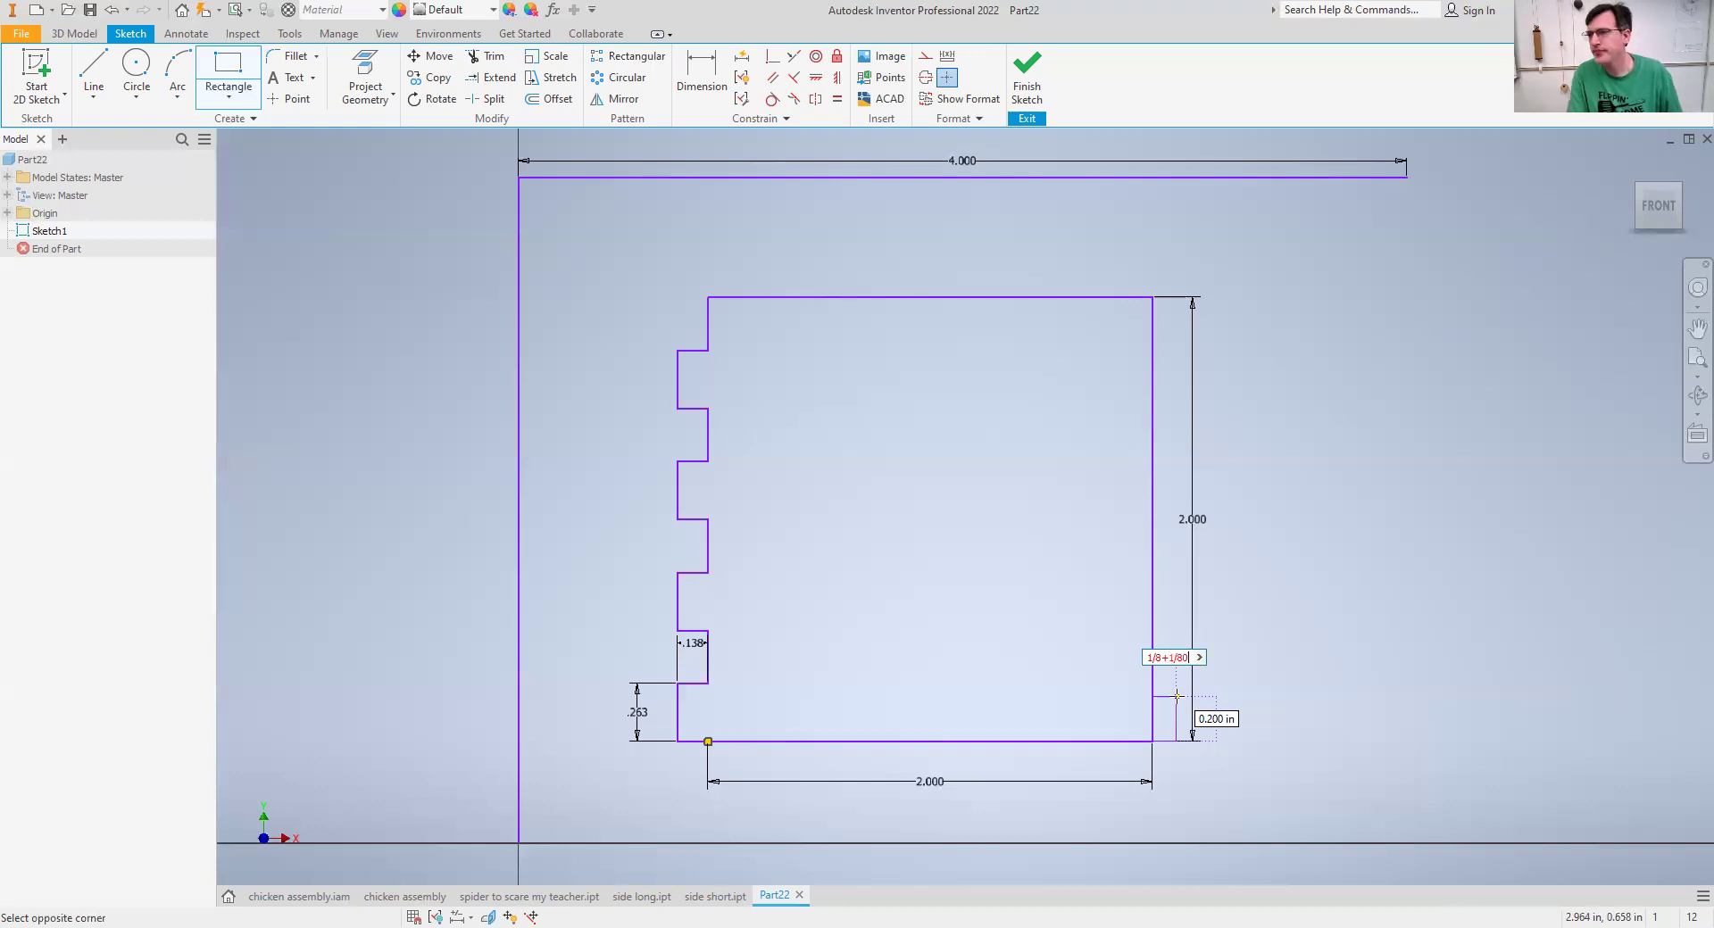
{"action": "key", "text": "Tab"}
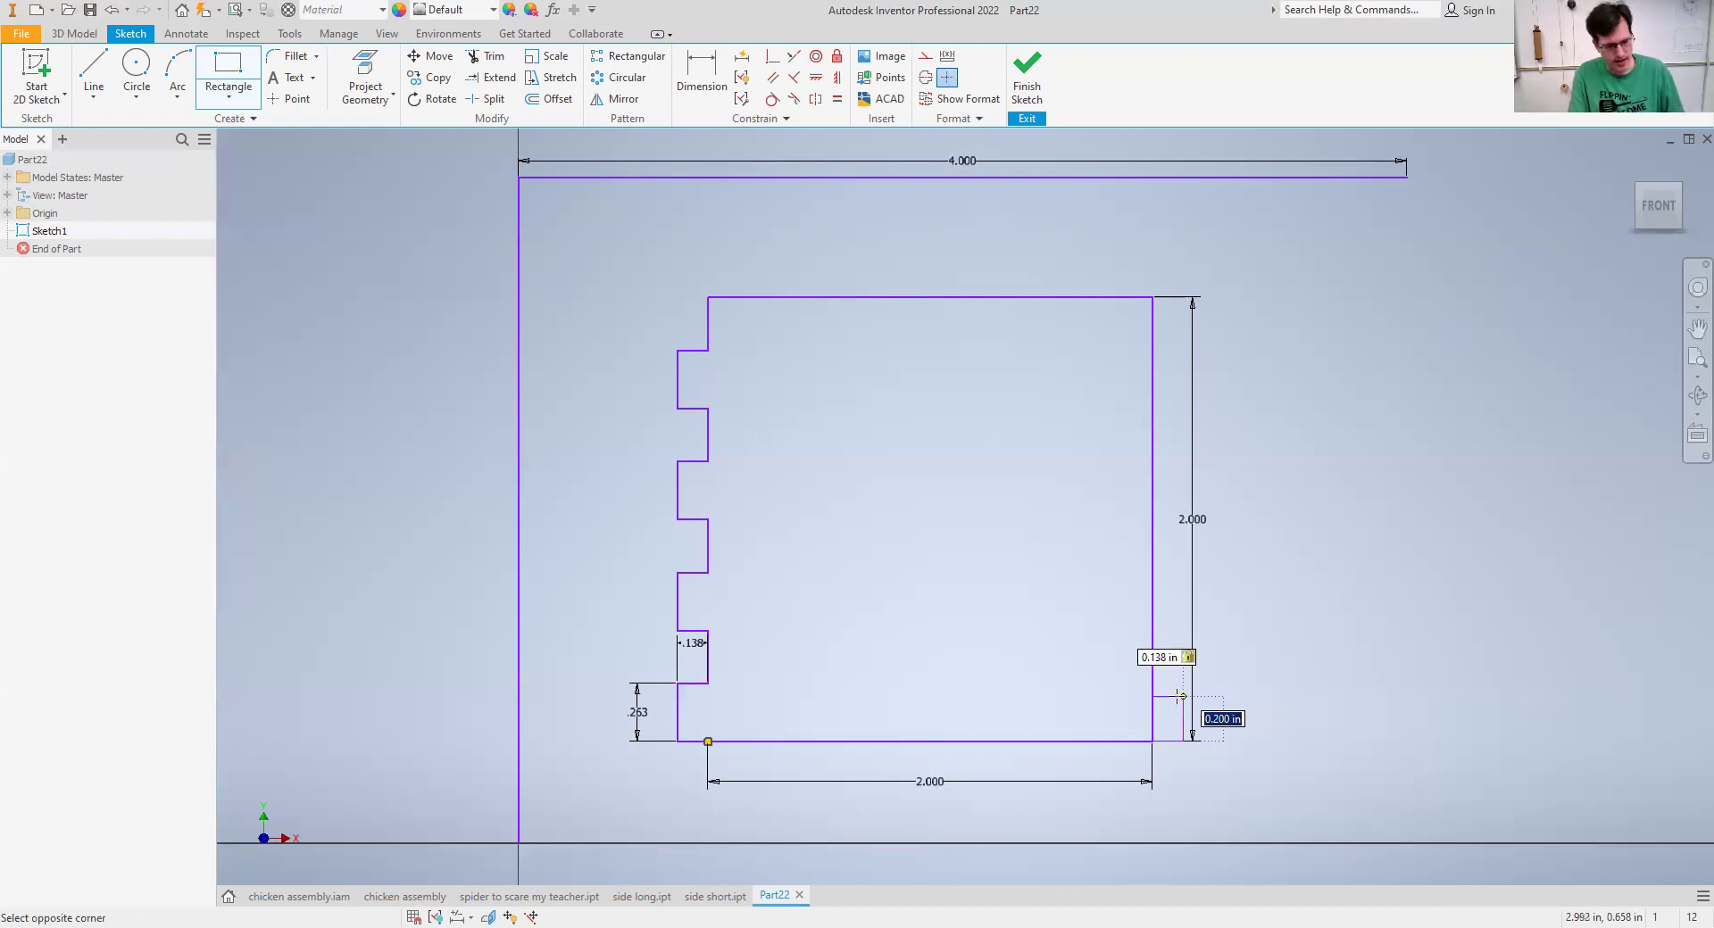
{"action": "type", "text": "1/4+"}
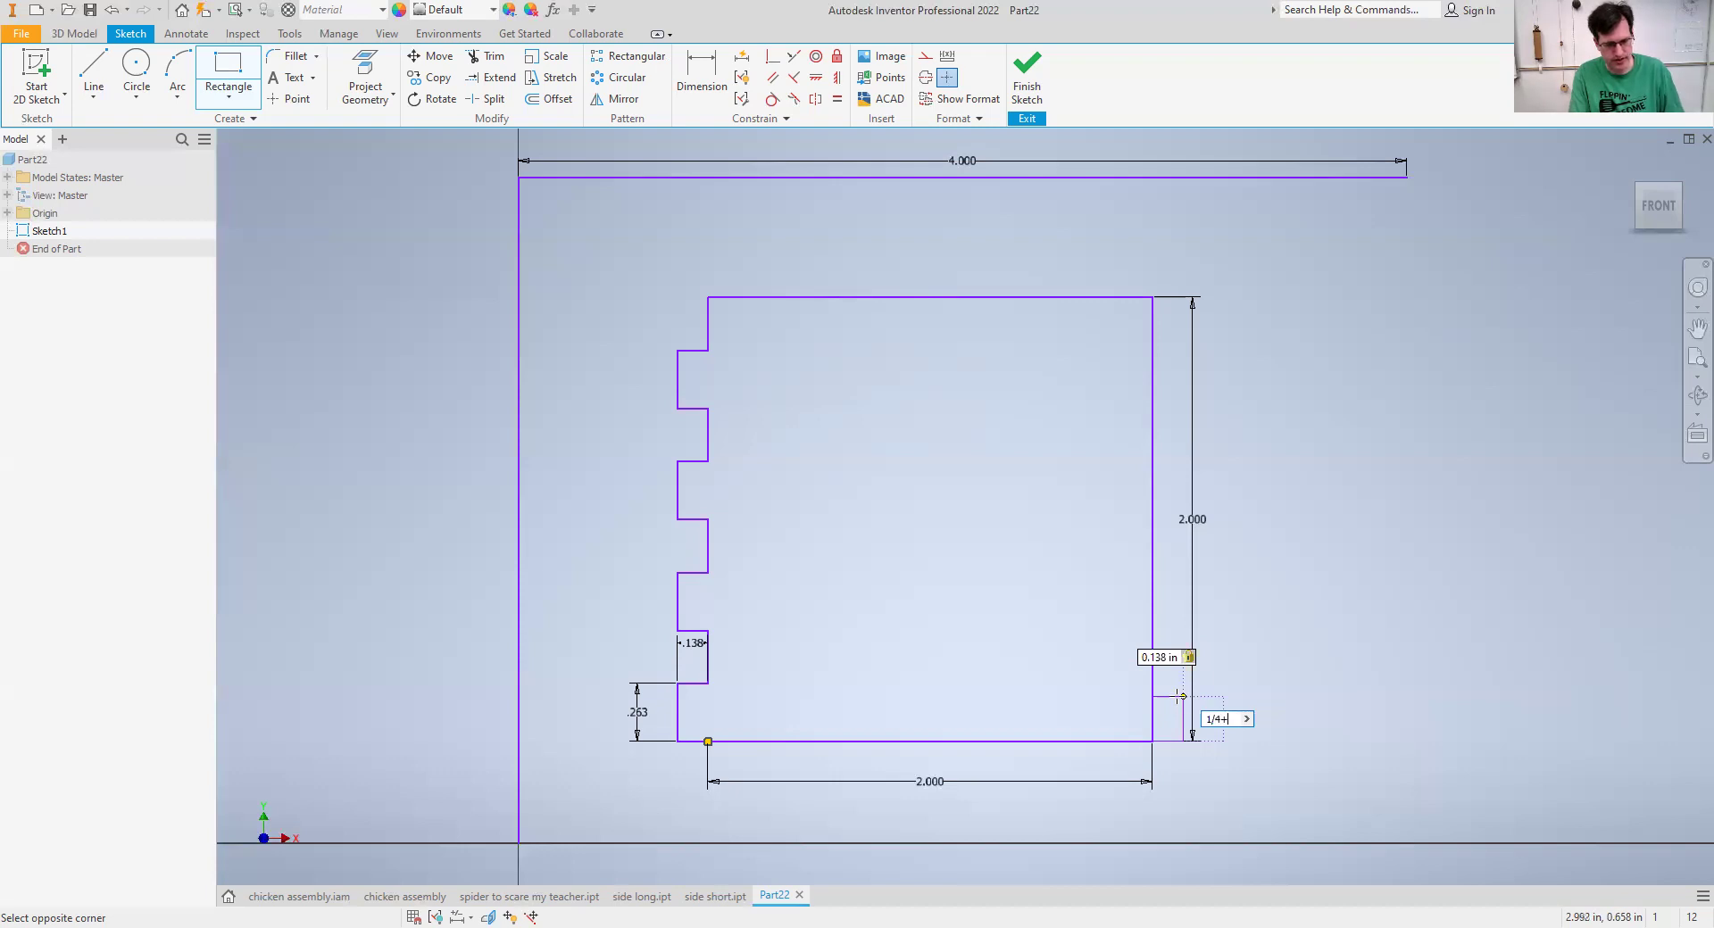
{"action": "type", "text": "1/80"}
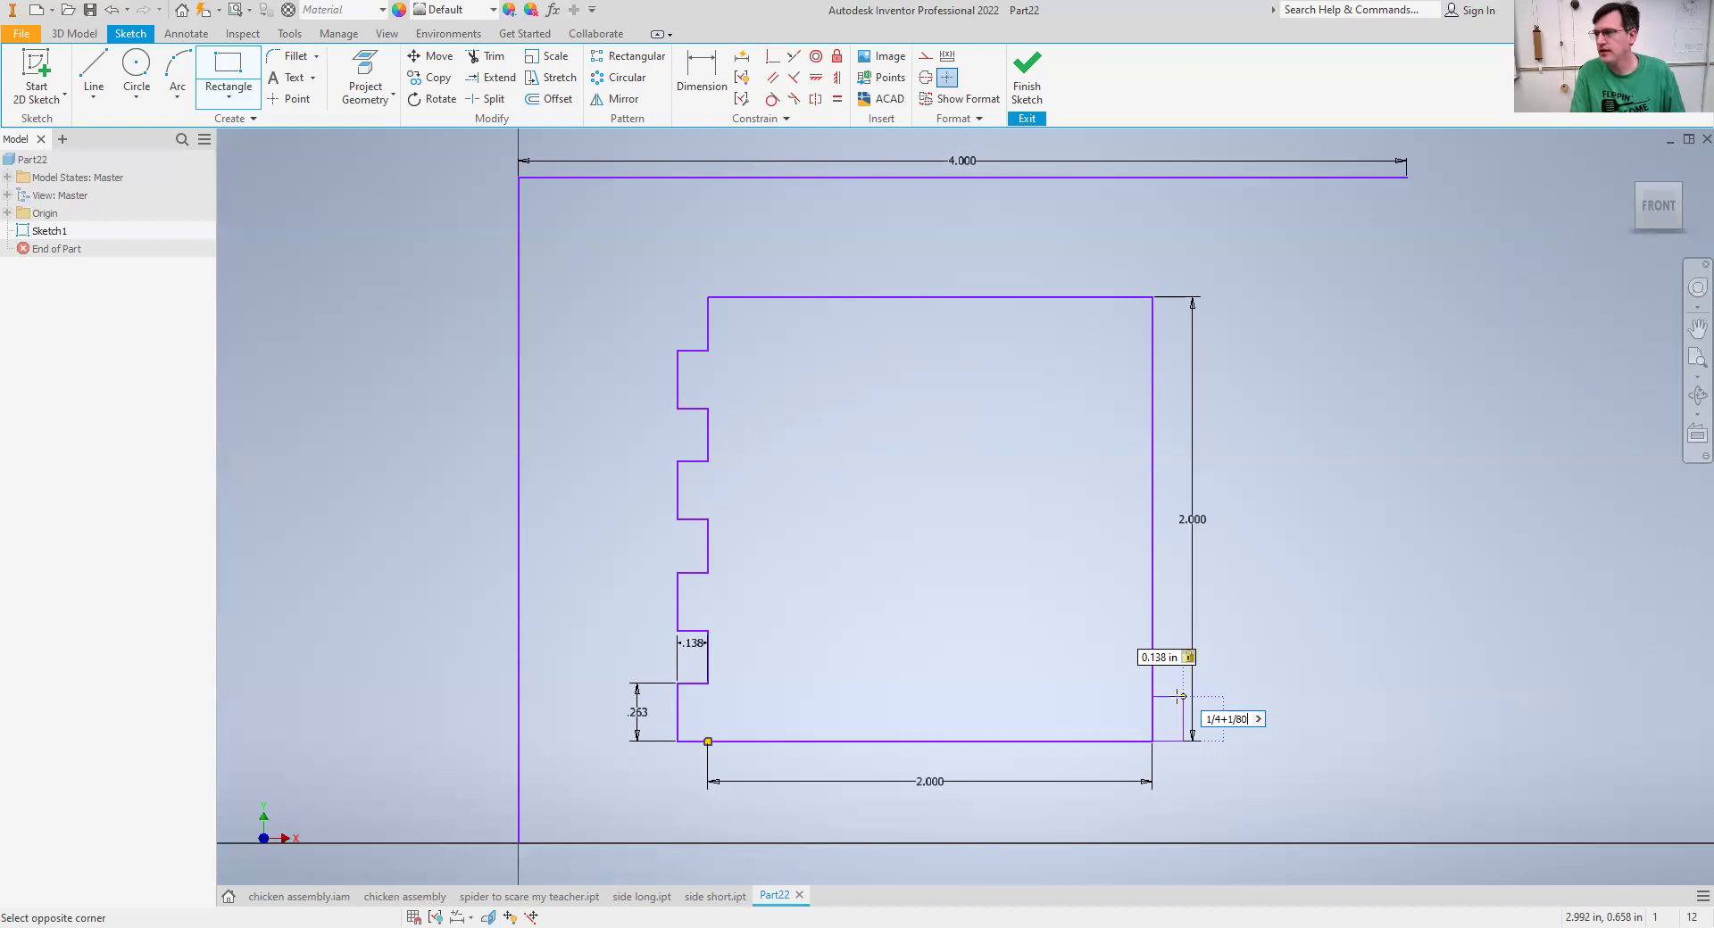
{"action": "key", "text": "Tab"}
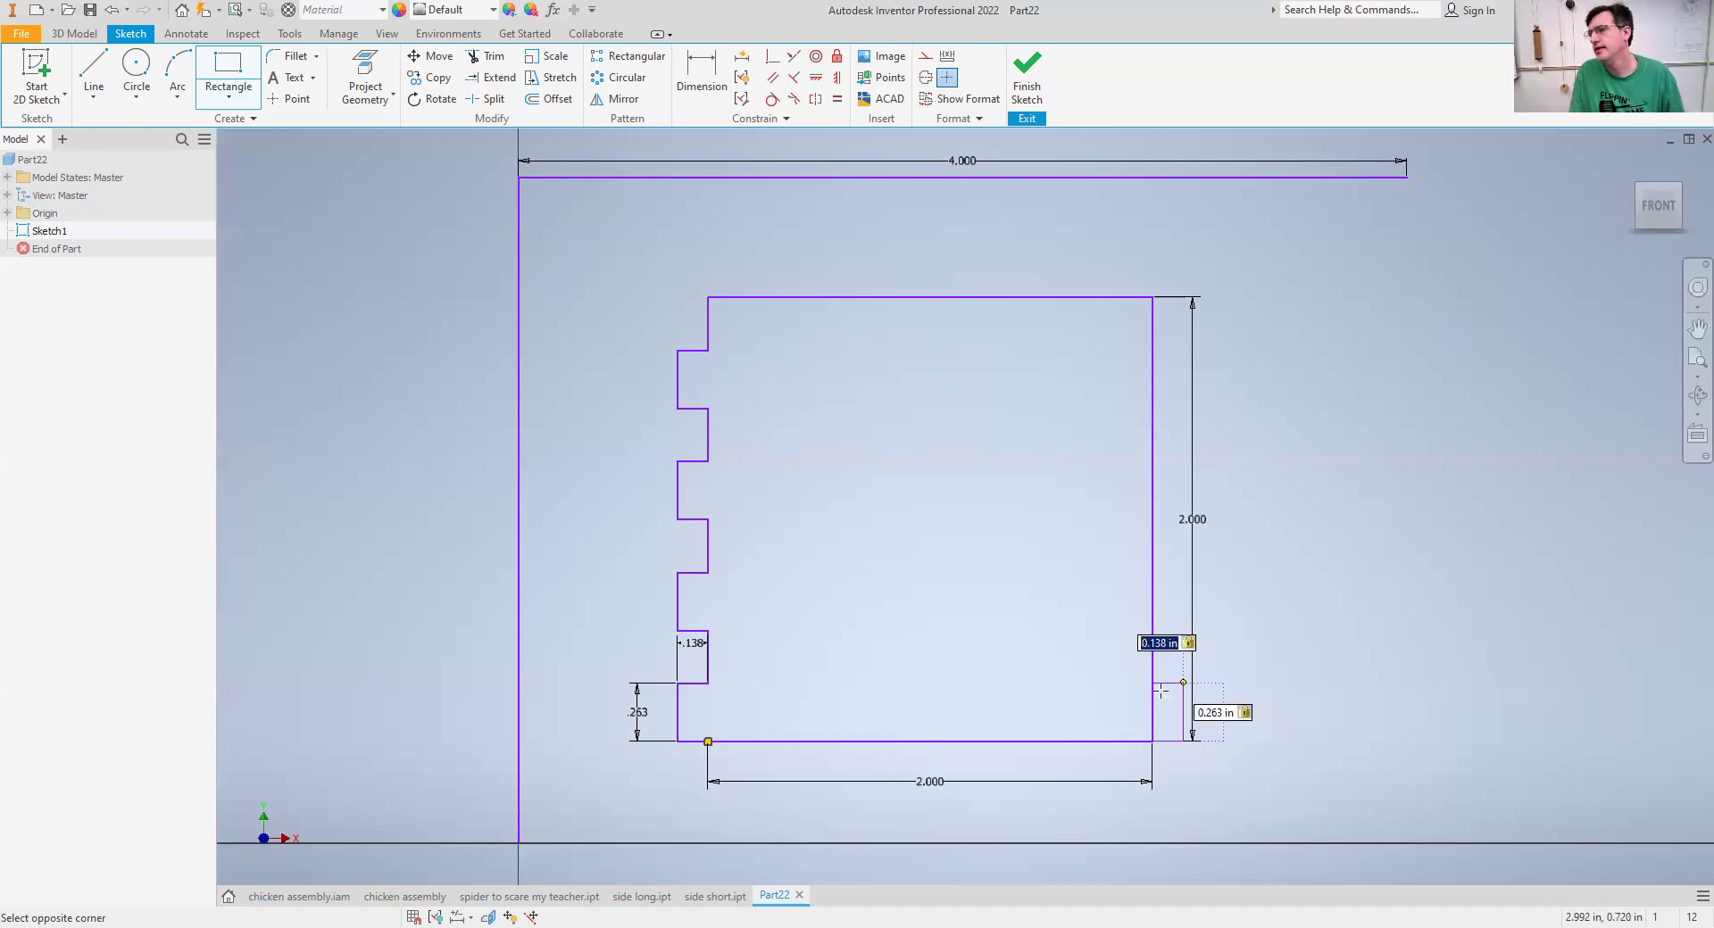
{"action": "left_click", "coordinate": [1227, 713]}
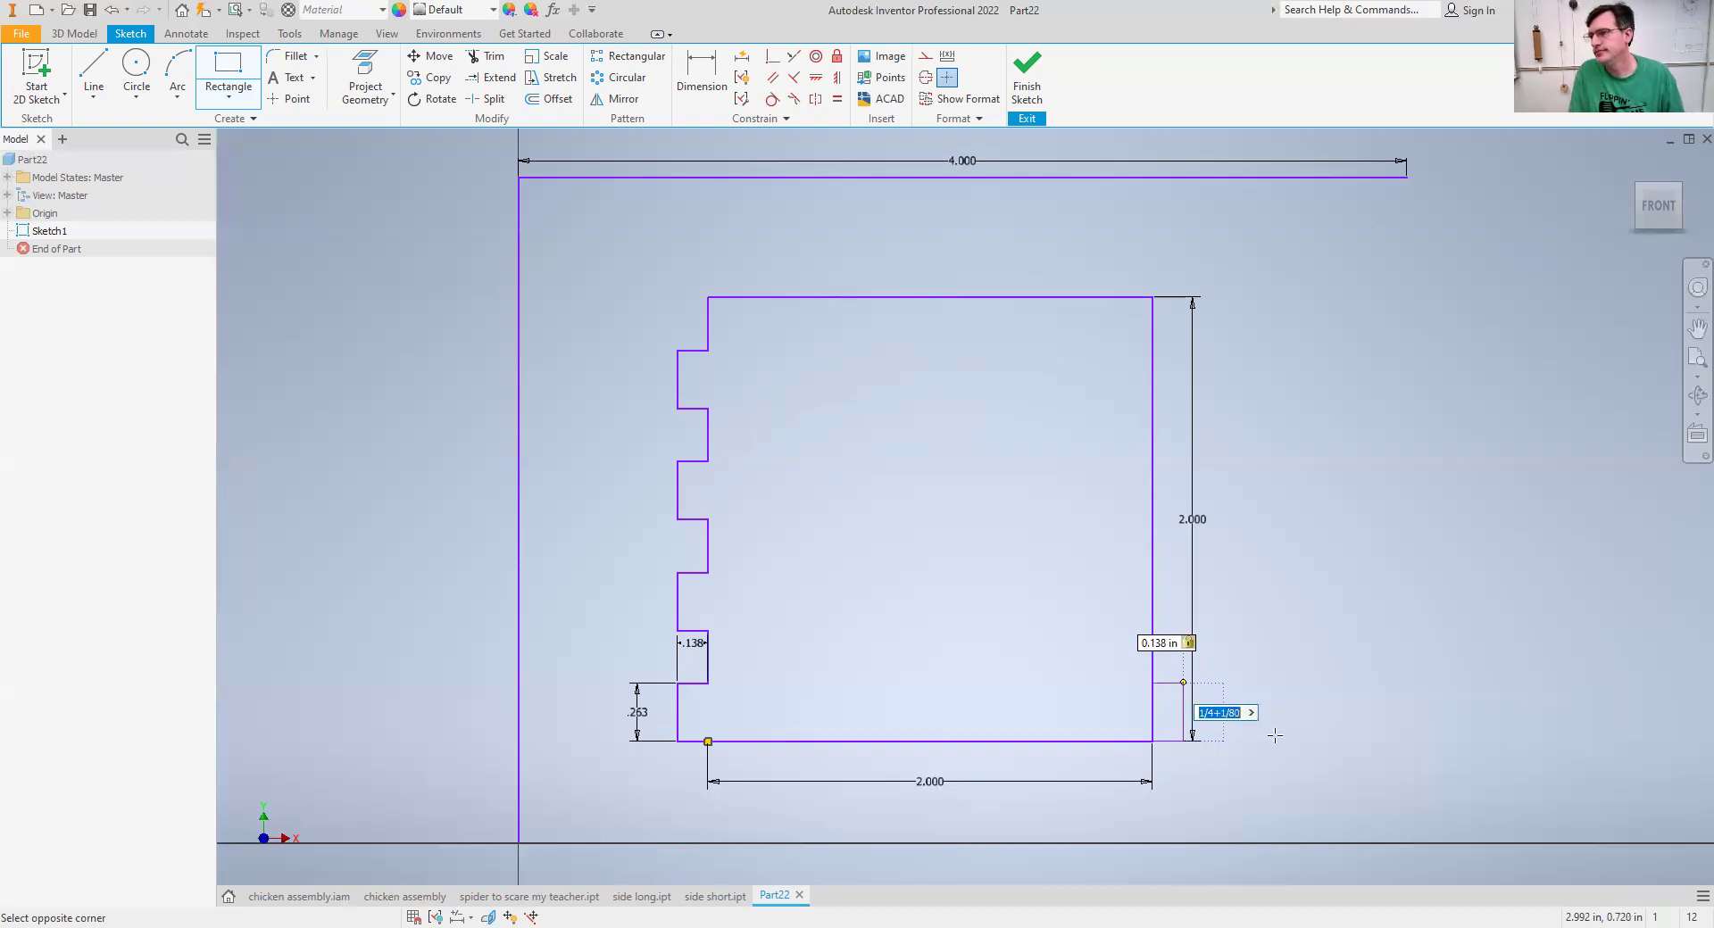
{"action": "key", "text": "Return"}
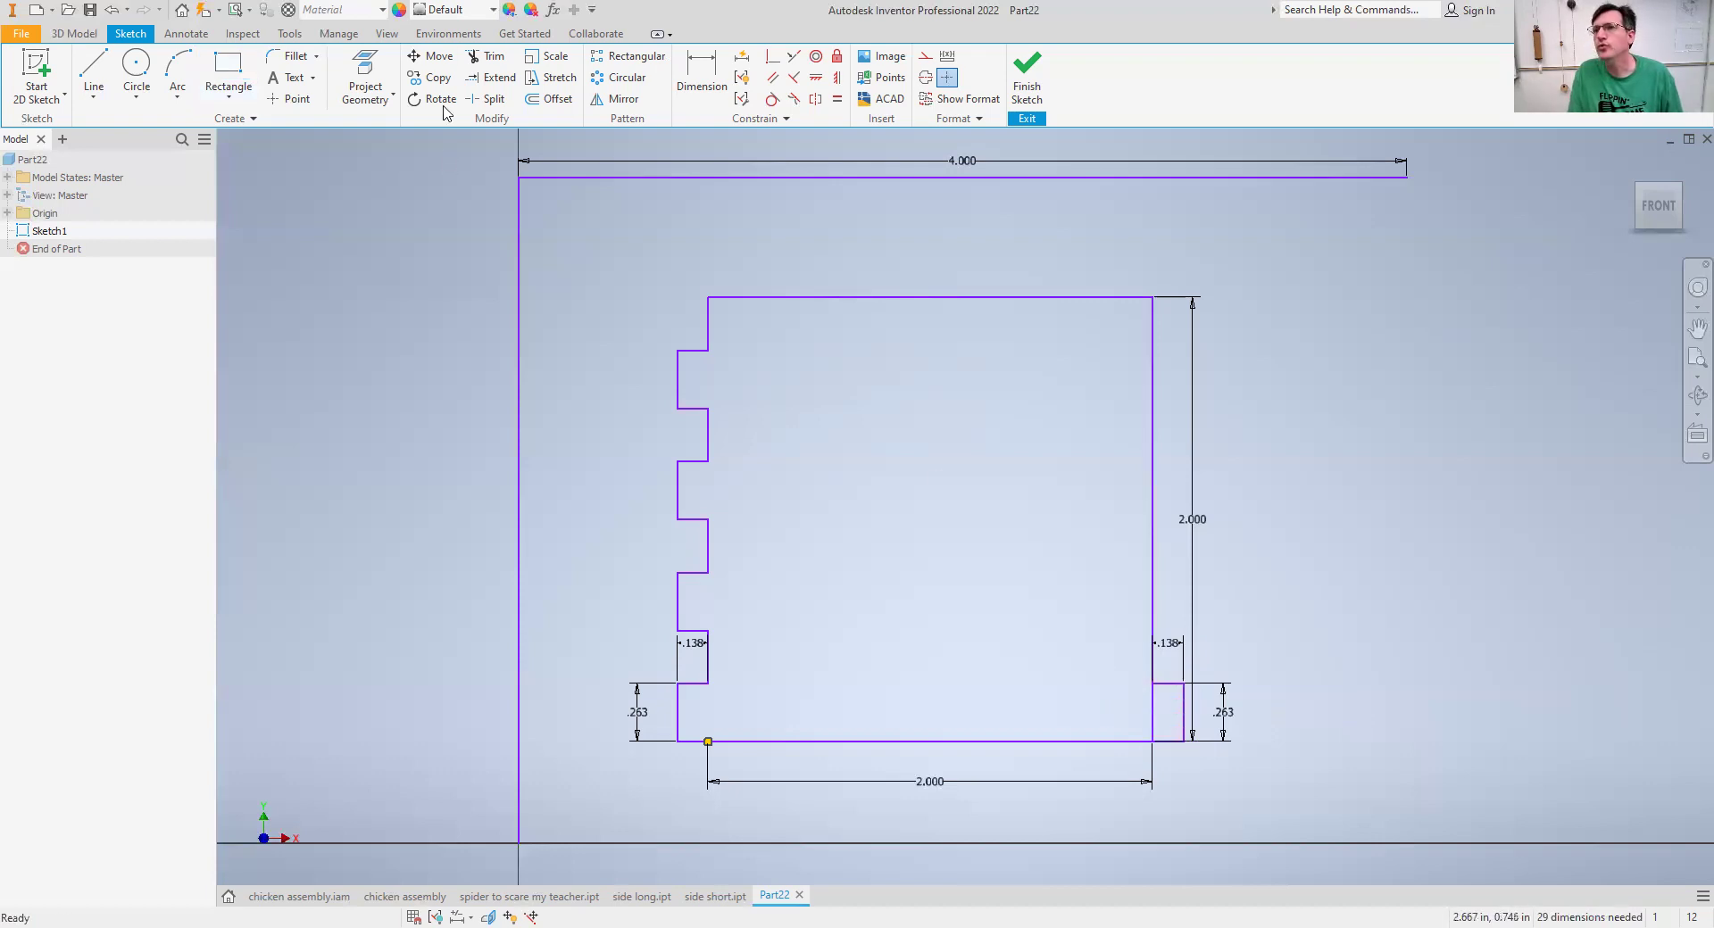
Pattern the new tab rectangle upward along the square's right edge with 4 instances spaced 0.5 in apart.
{"action": "left_click", "coordinate": [627, 63]}
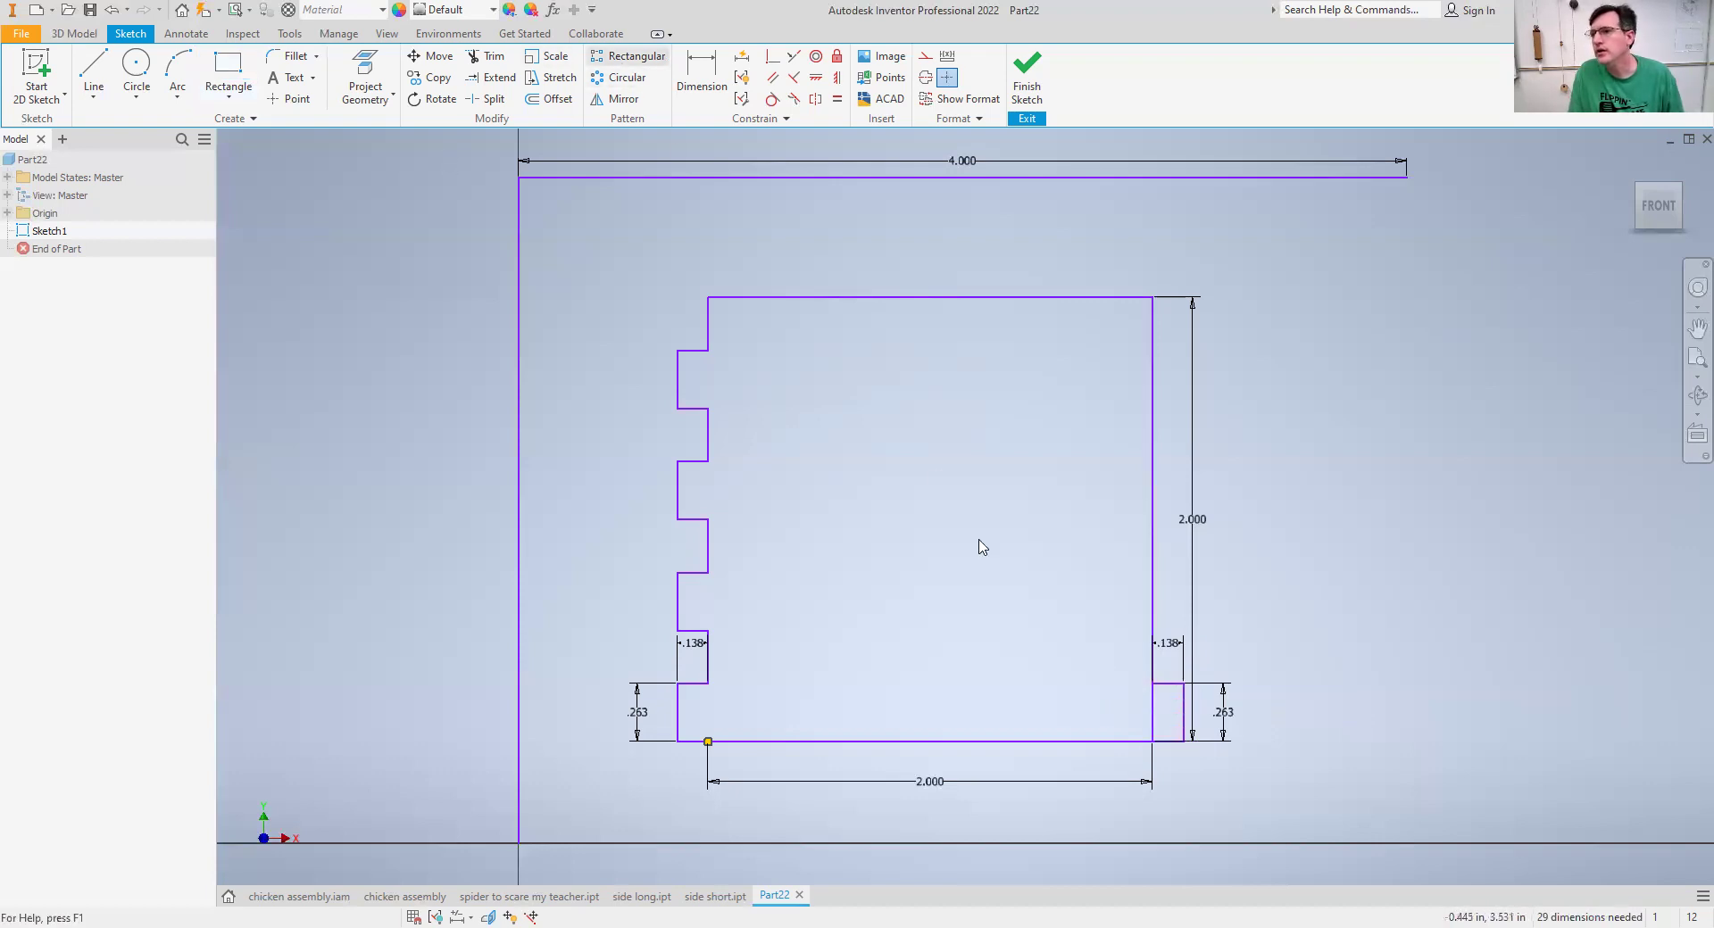
{"action": "left_click", "coordinate": [1170, 690]}
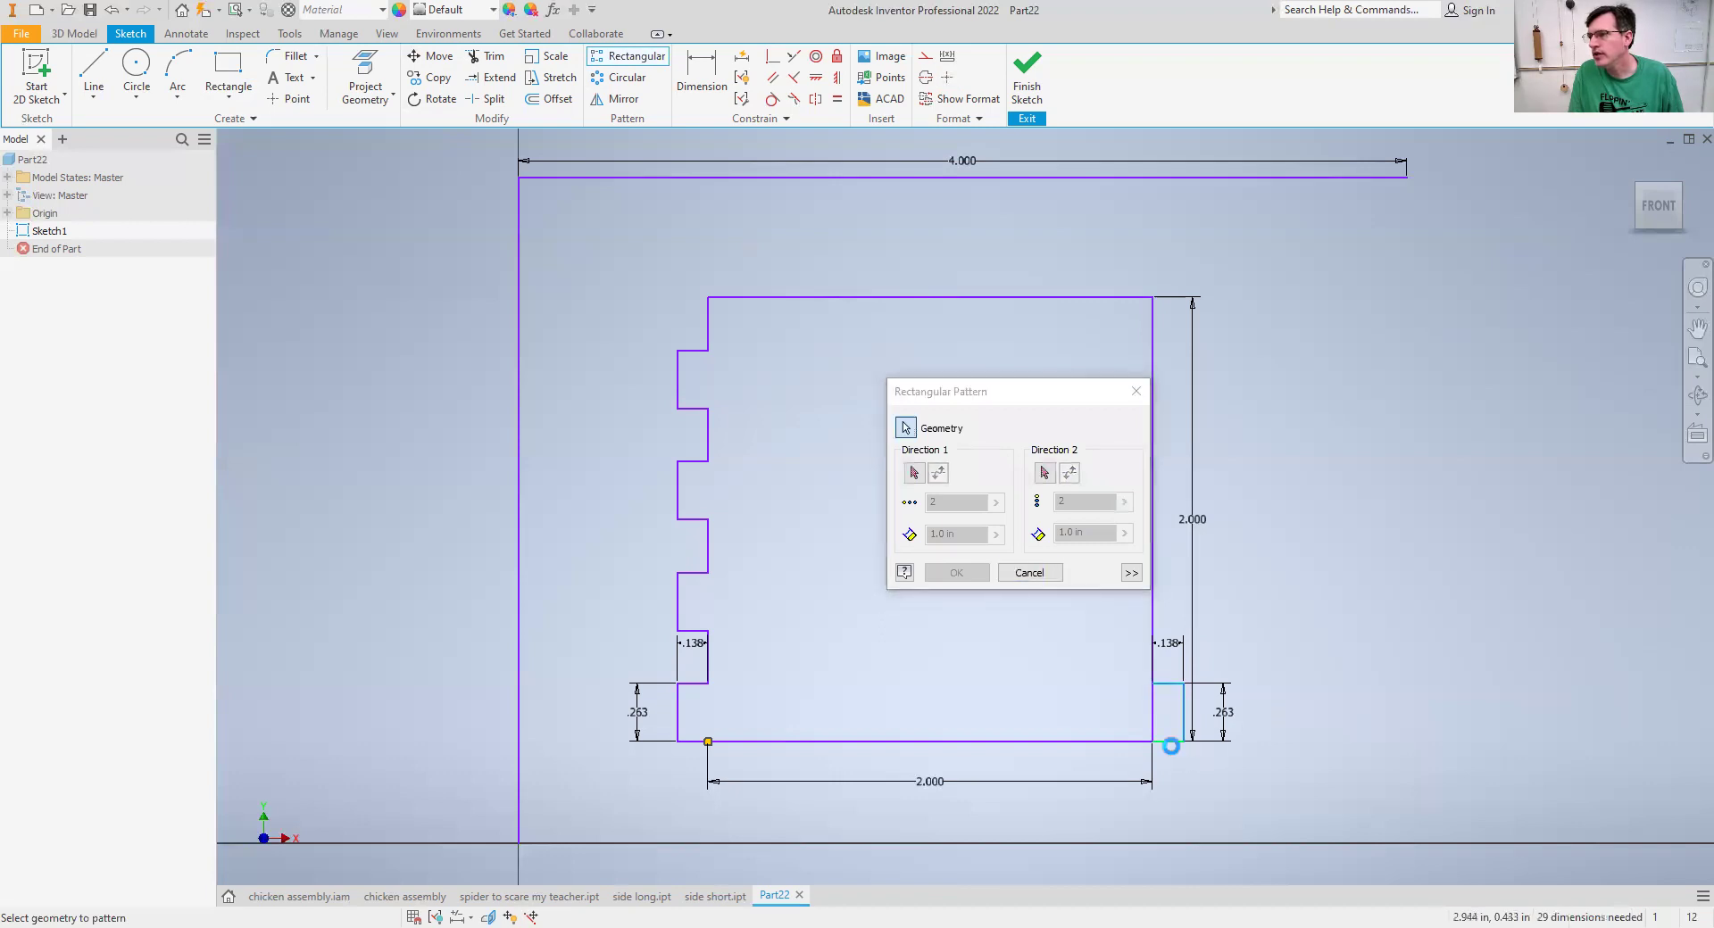
{"action": "left_click", "coordinate": [913, 474]}
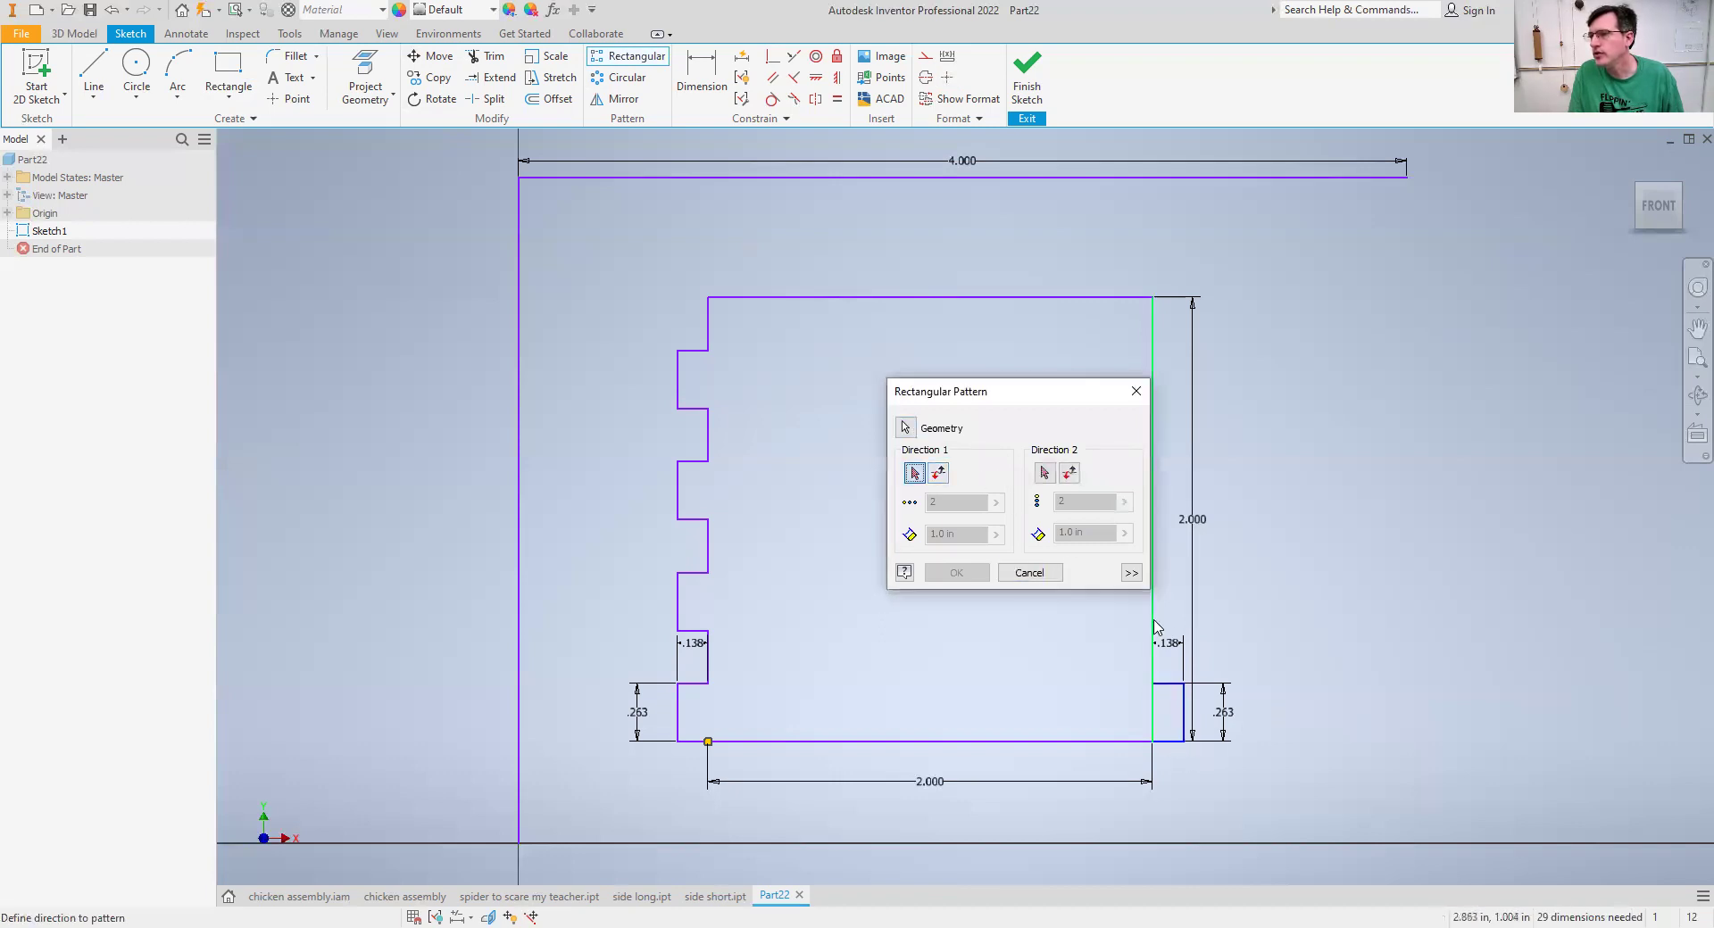
{"action": "left_click", "coordinate": [1153, 627]}
{"action": "left_click", "coordinate": [960, 541]}
{"action": "type", "text": ".5"}
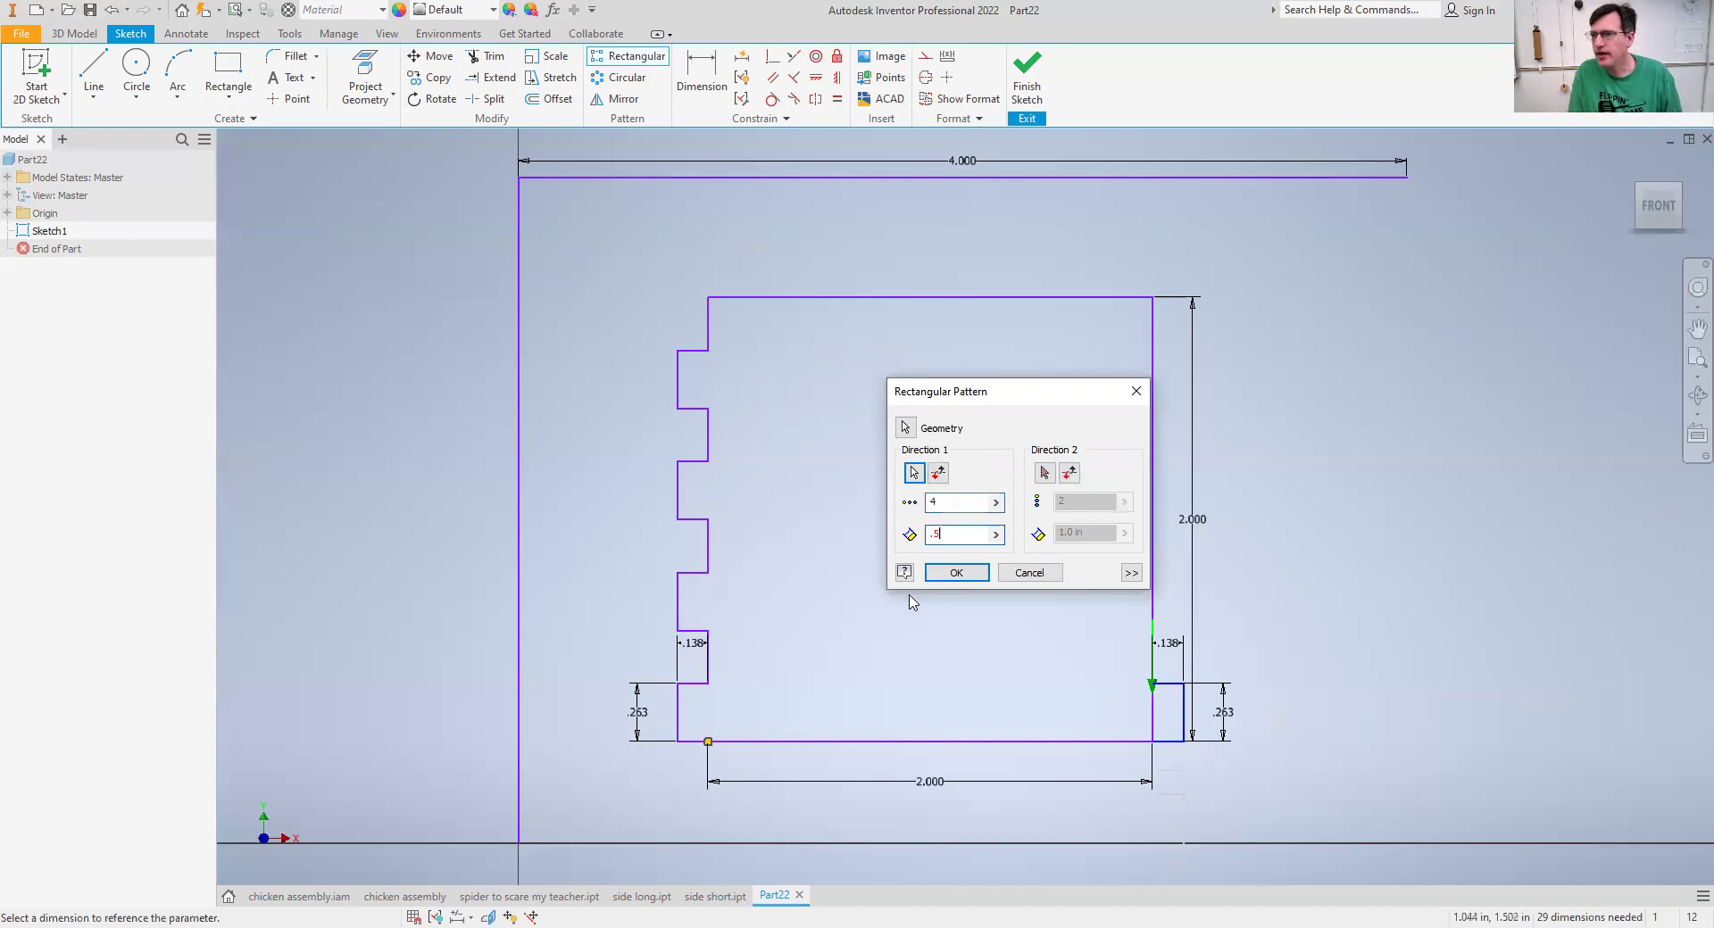
{"action": "left_click", "coordinate": [1131, 572]}
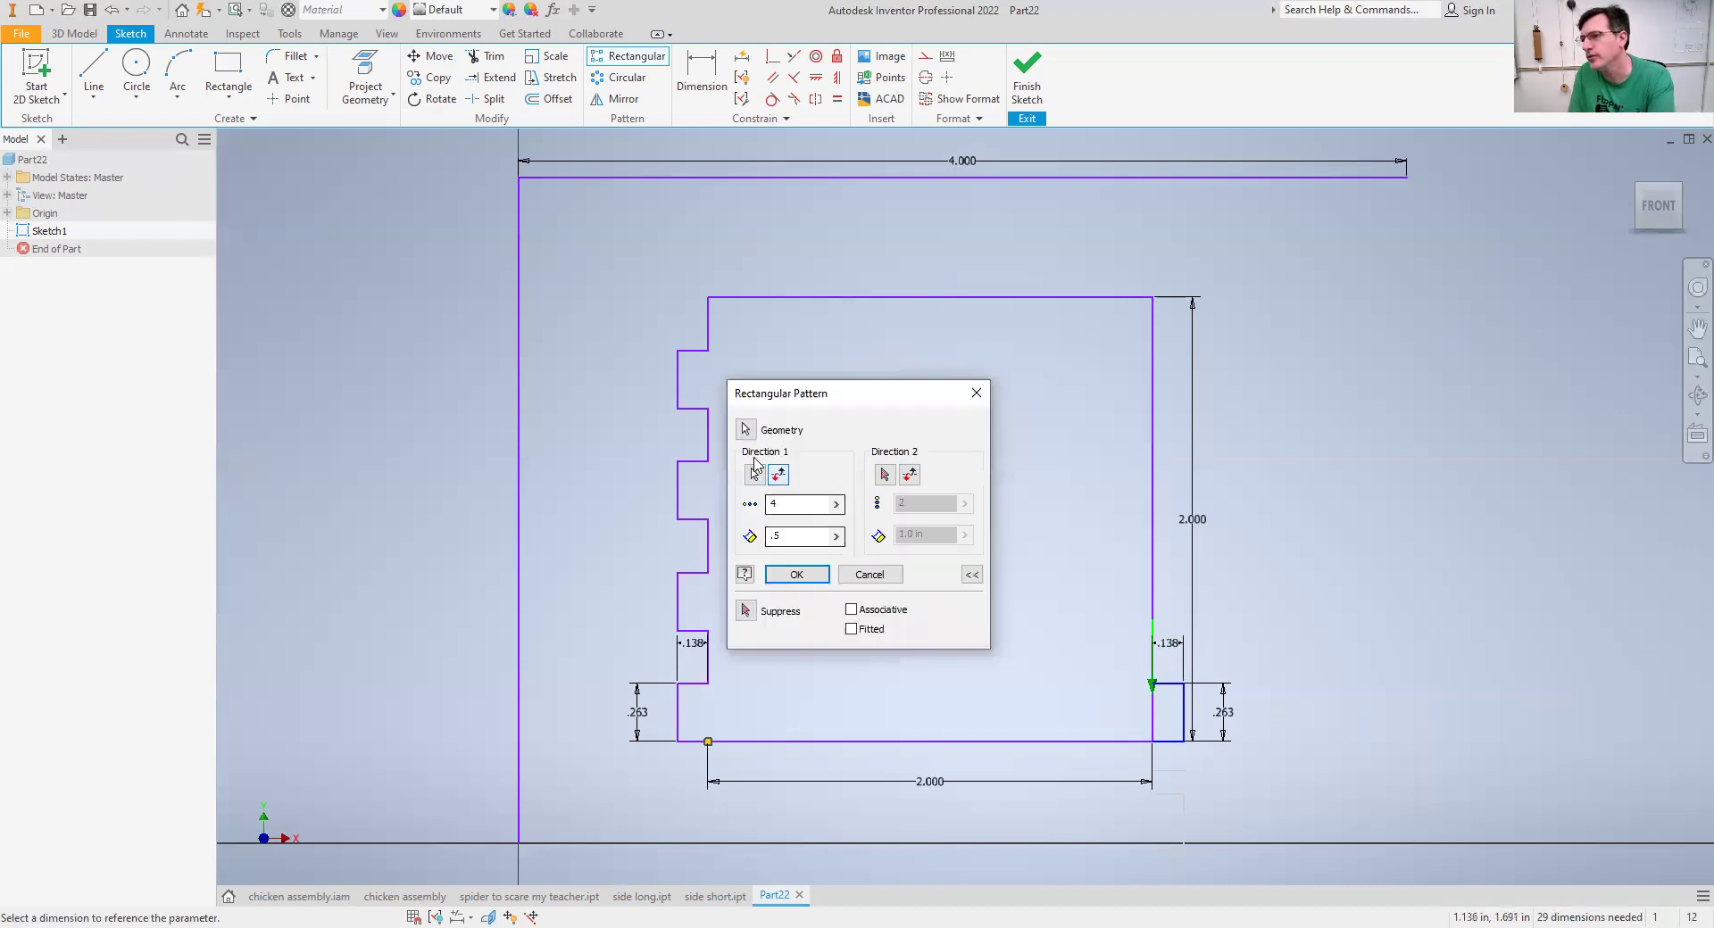
{"action": "left_click", "coordinate": [778, 477]}
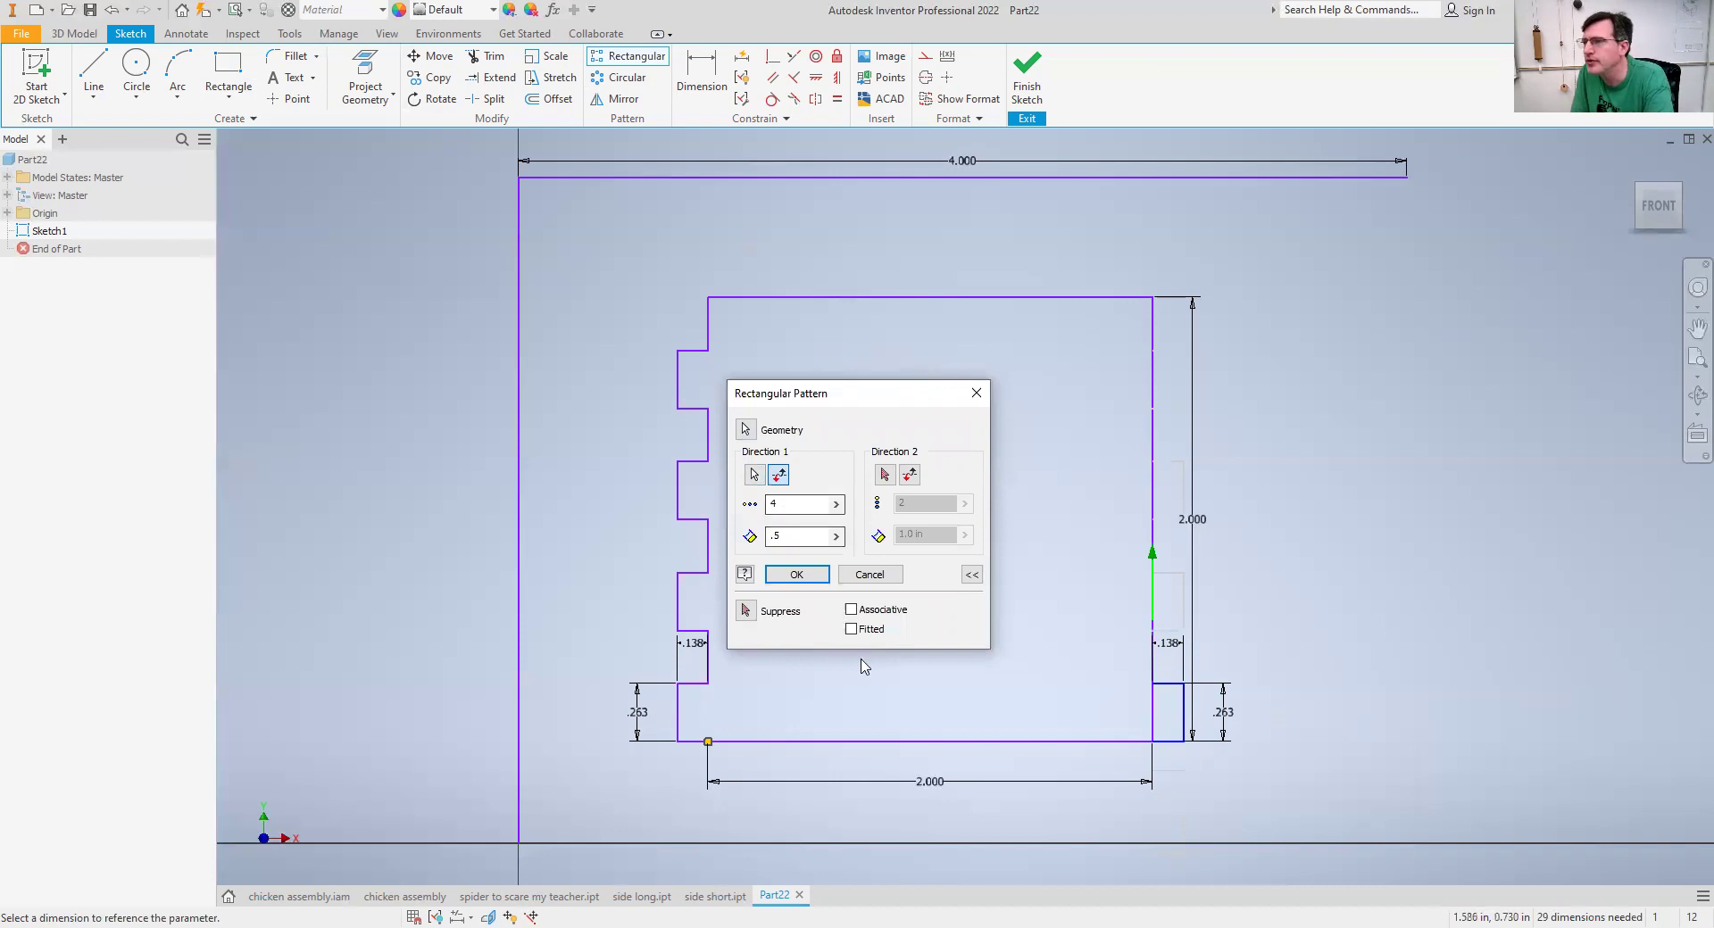
{"action": "left_click", "coordinate": [799, 576]}
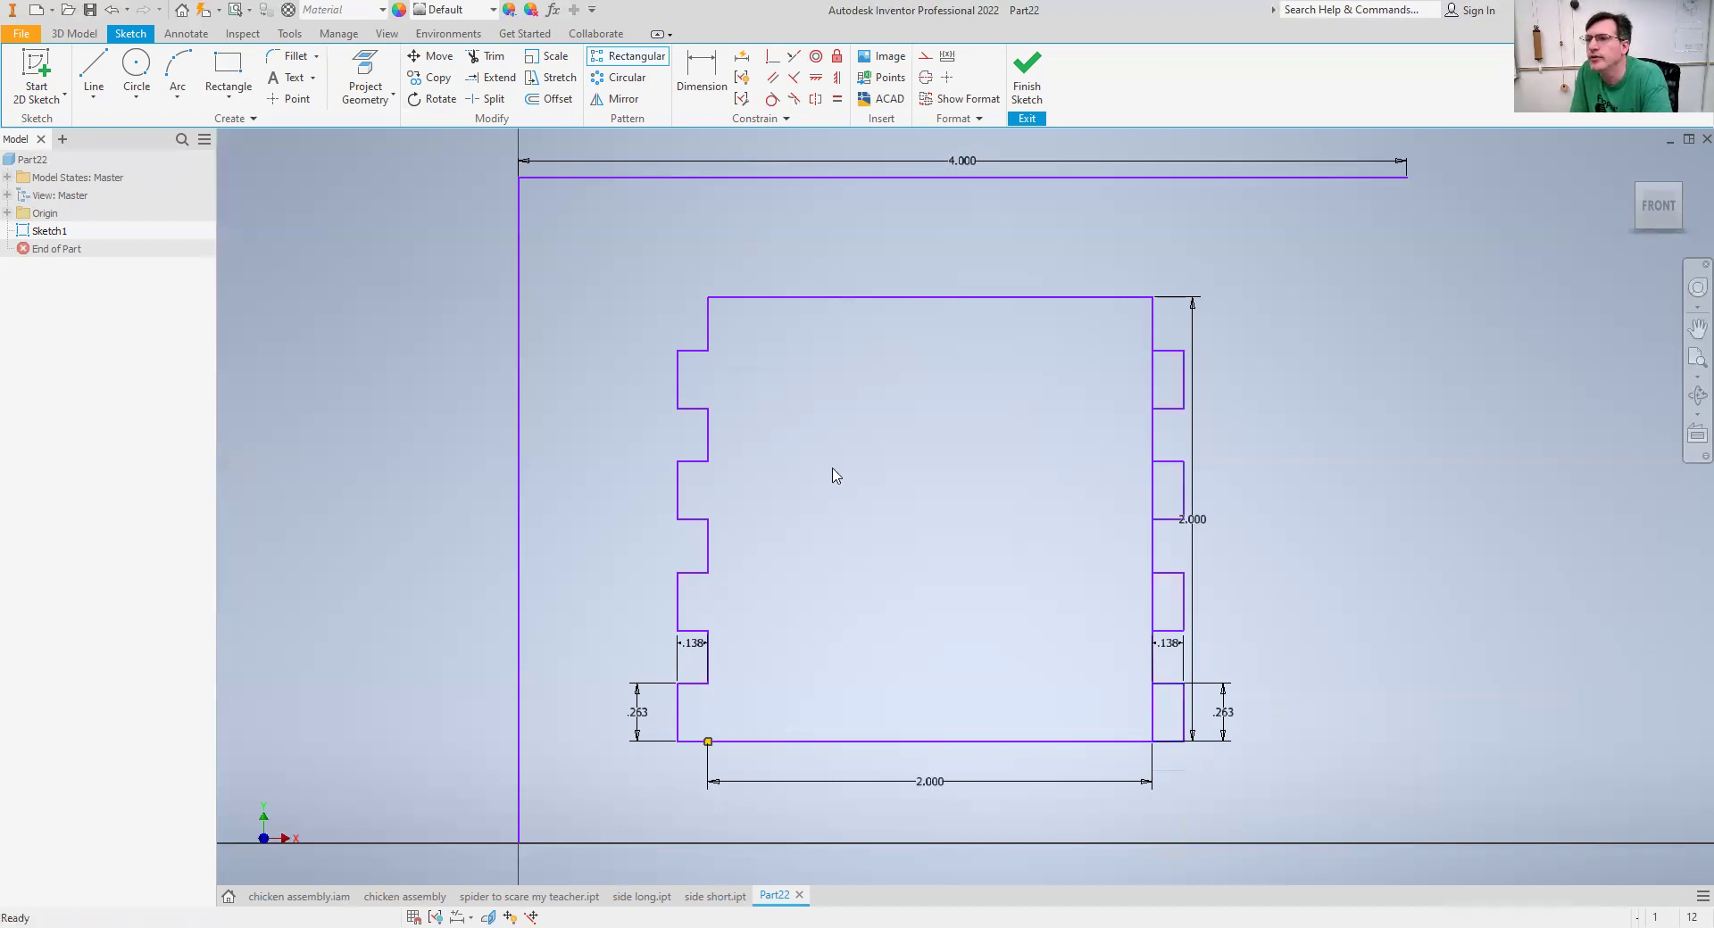
Trim the square's right edge where it crosses the upper three tabs and delete the edge segment behind the lowest tab.
{"action": "left_click", "coordinate": [488, 57]}
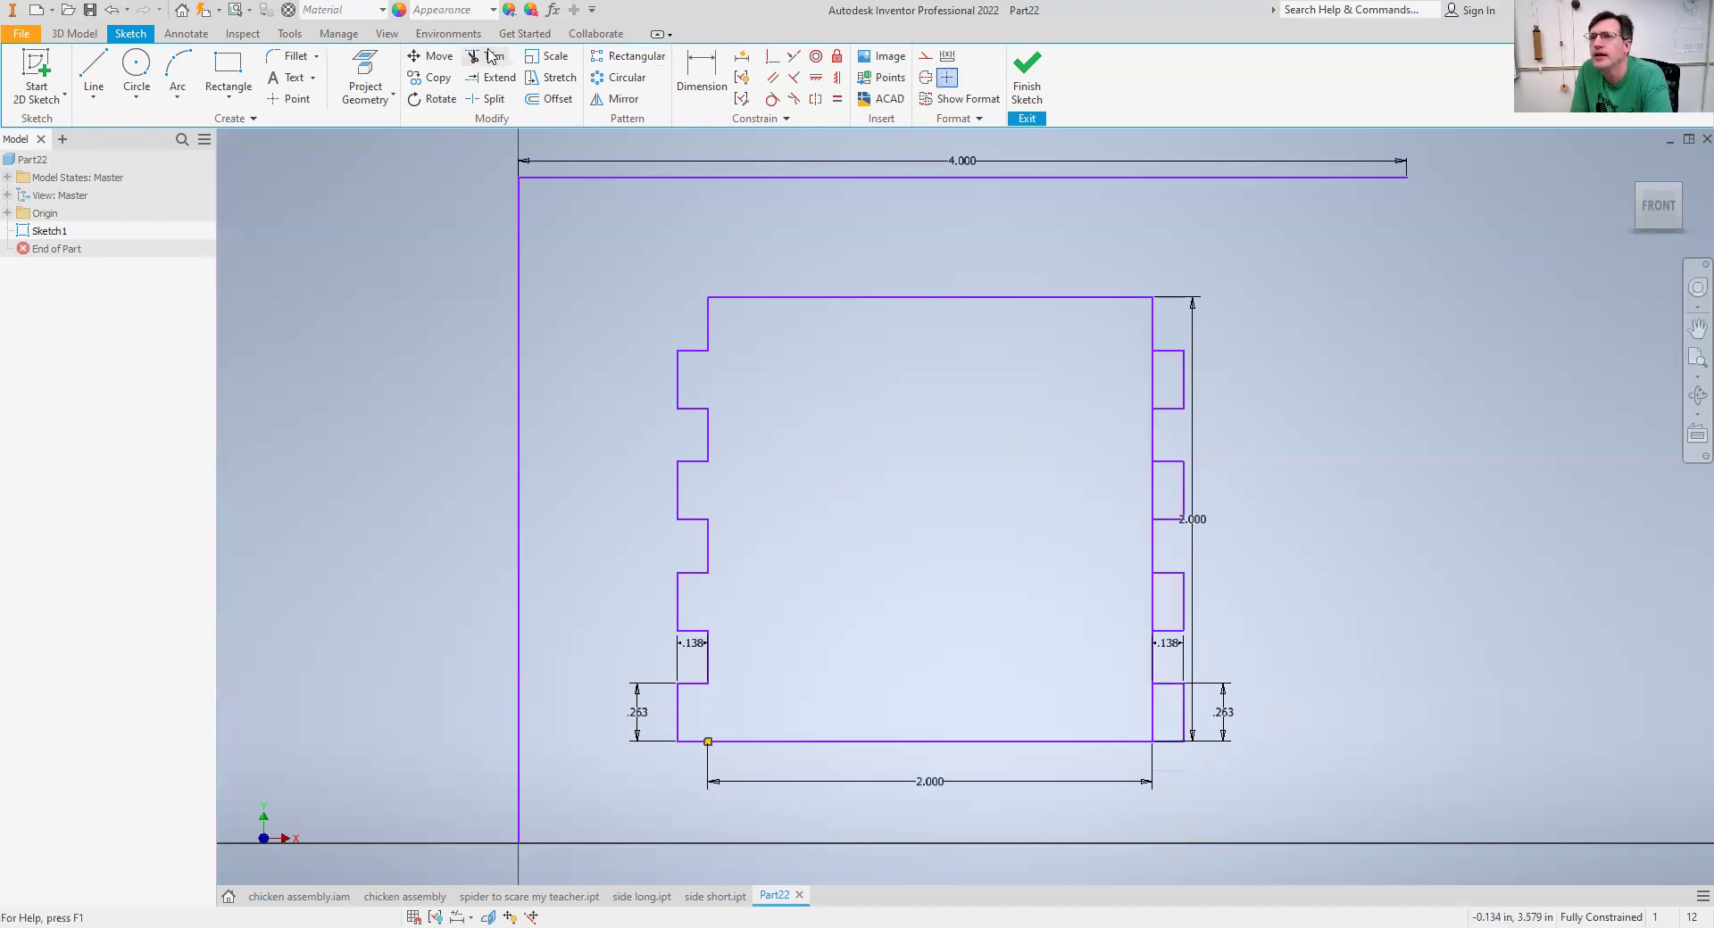
{"action": "left_click", "coordinate": [1151, 379]}
{"action": "left_click", "coordinate": [1152, 491]}
{"action": "left_click", "coordinate": [1155, 600]}
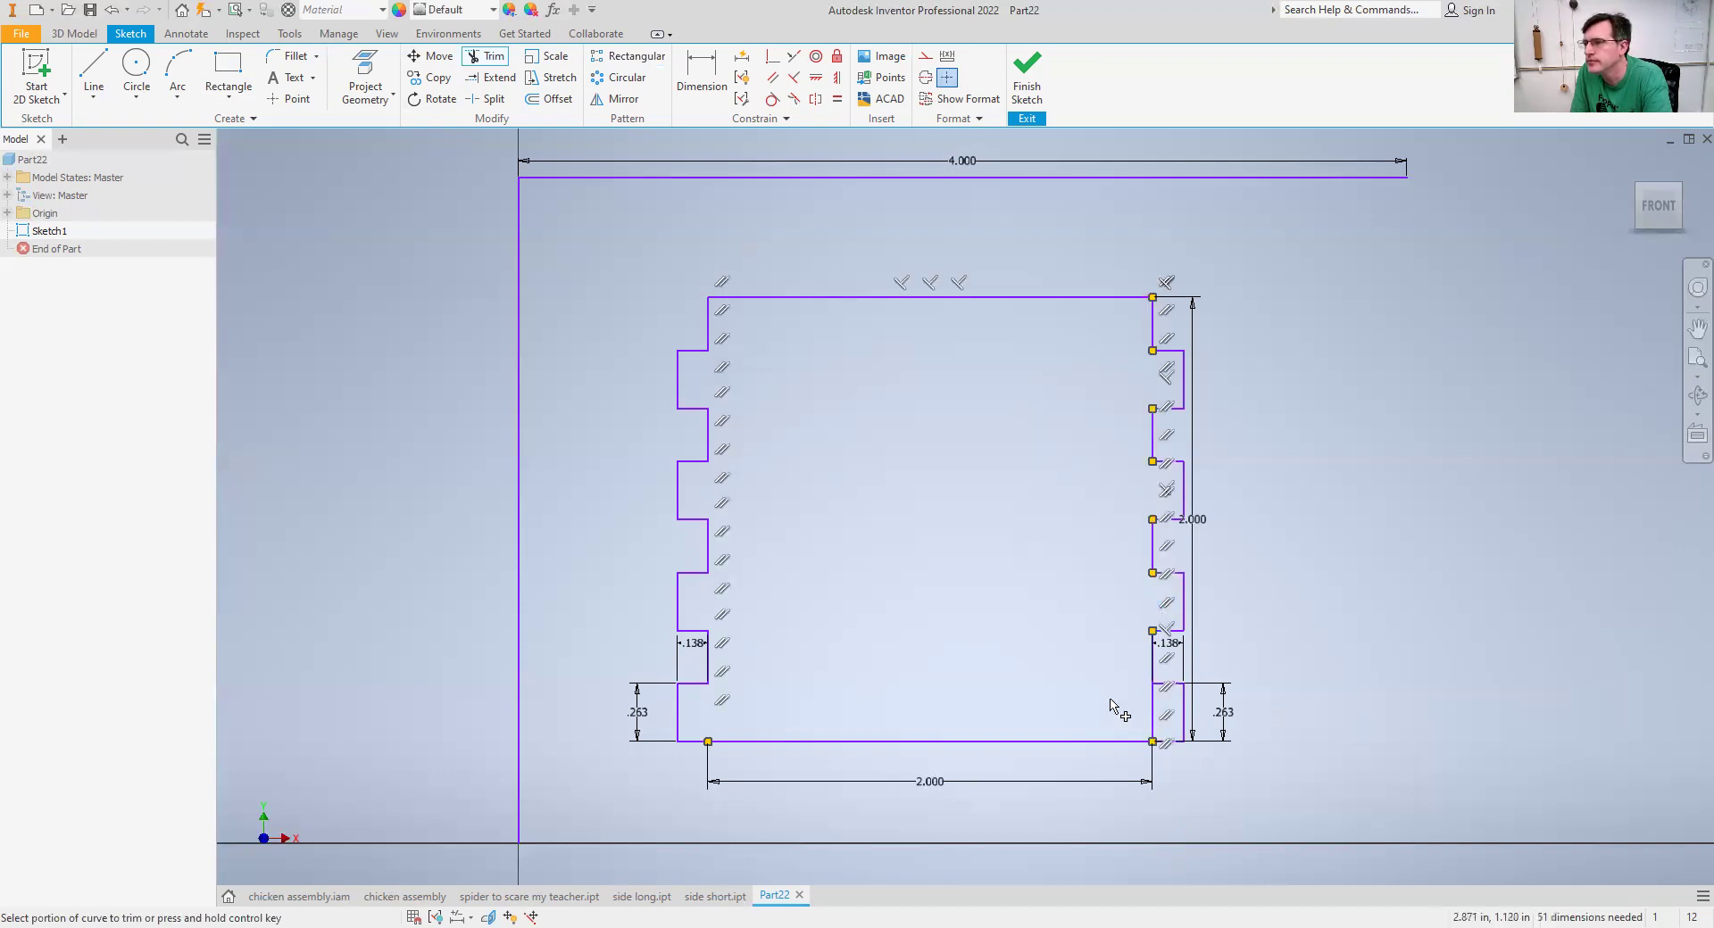
{"action": "left_click", "coordinate": [1158, 713]}
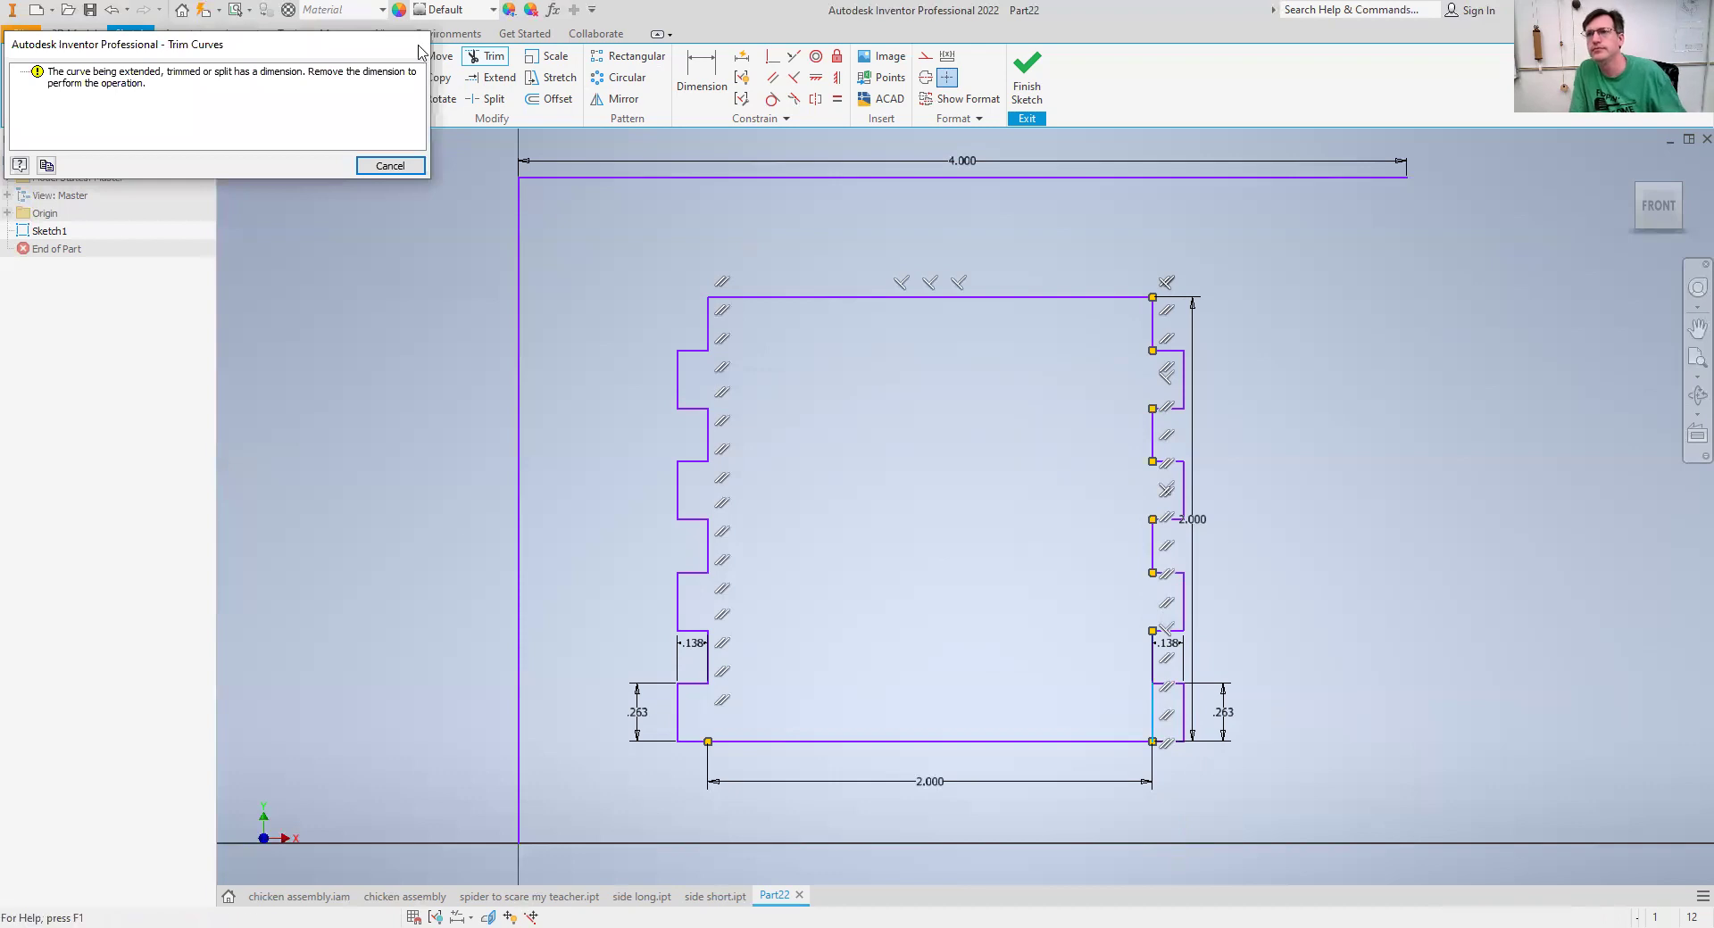
{"action": "key", "text": "Escape"}
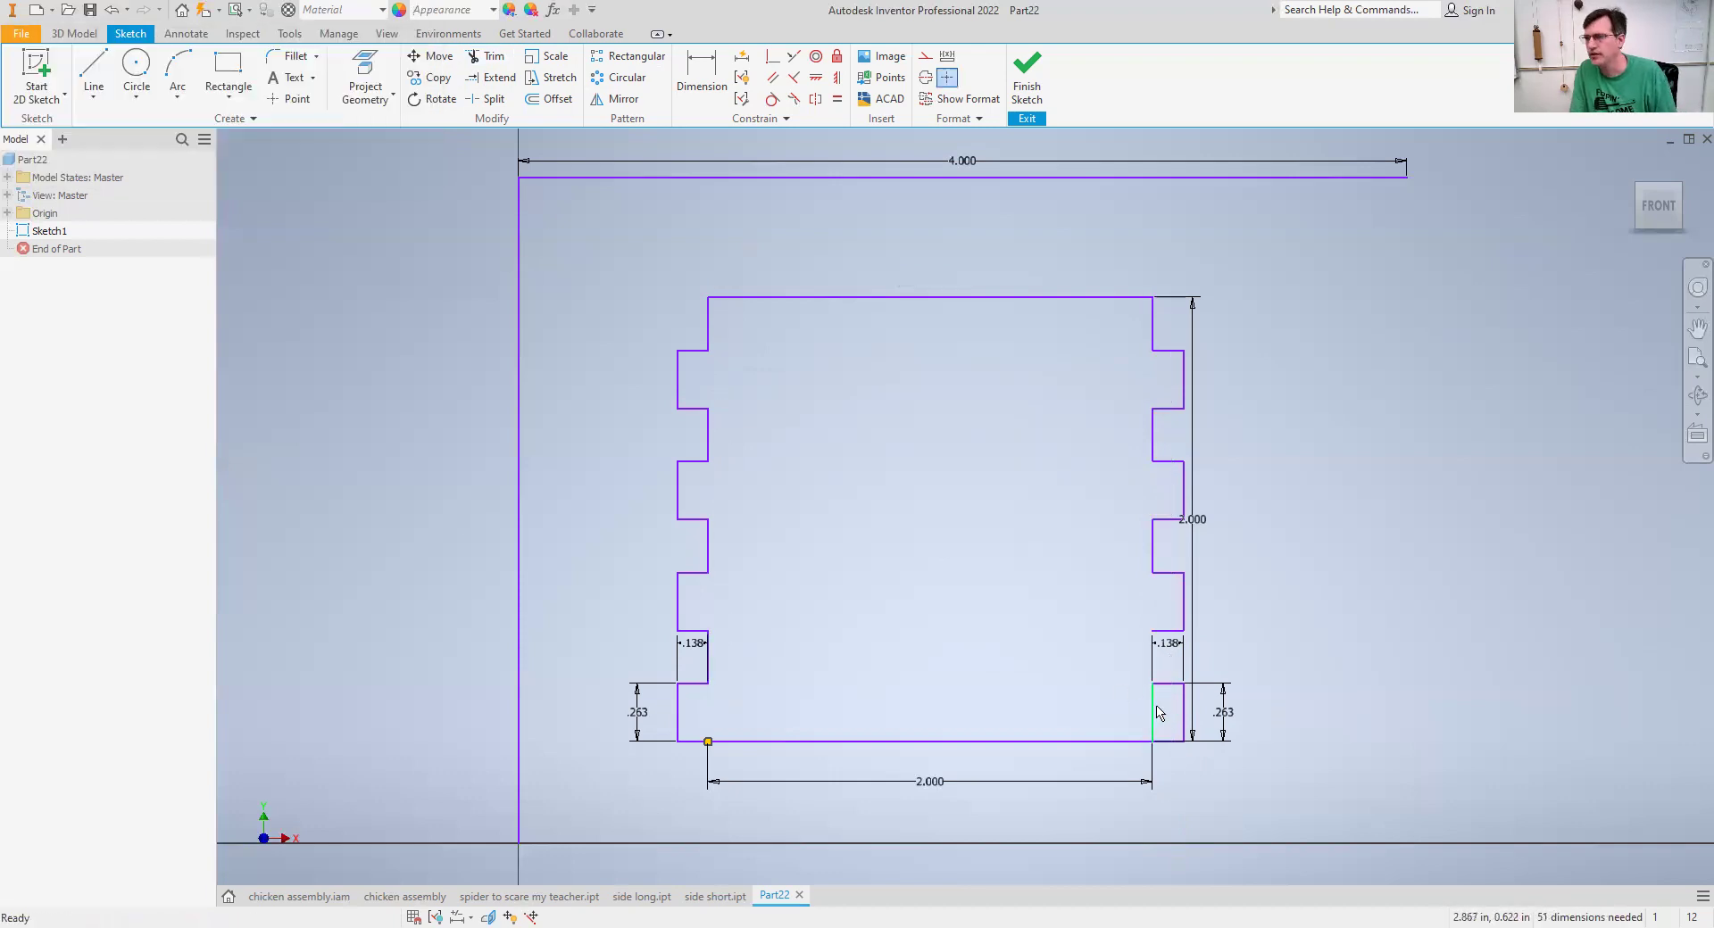
{"action": "left_click", "coordinate": [1154, 712]}
{"action": "left_click", "coordinate": [93, 71]}
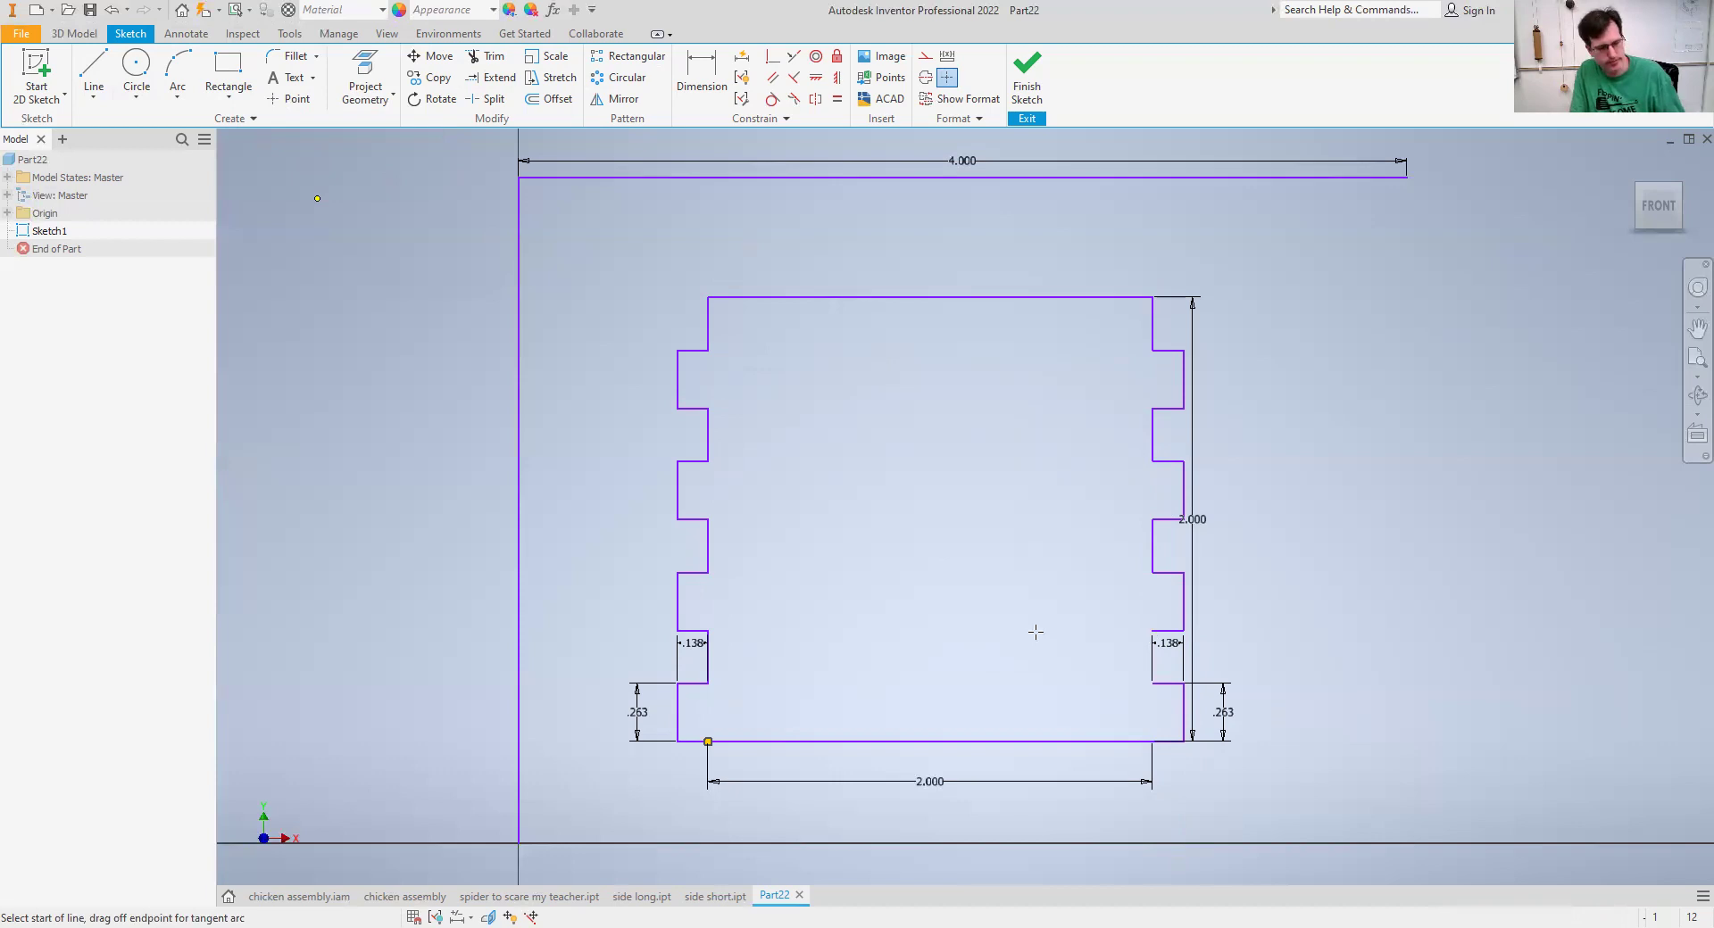
{"action": "key", "text": "Escape"}
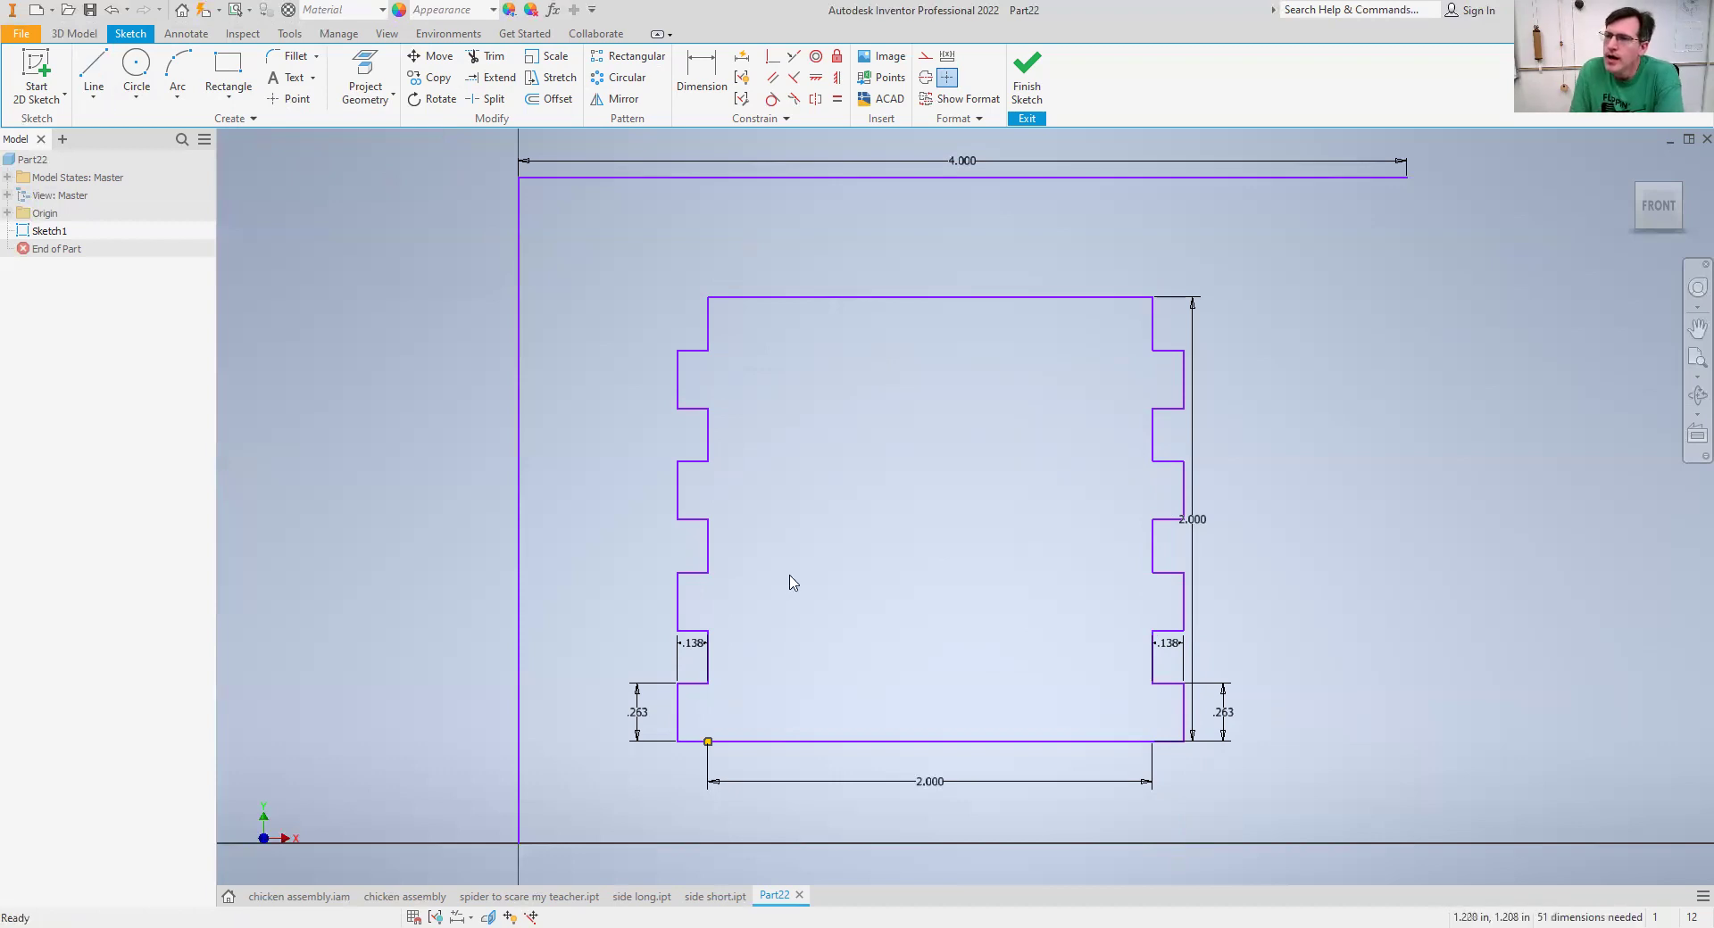
Draw a two-point center rectangle 0.25 in wide and 0.125 in high inside the panel near its lower-left corner.
{"action": "key", "text": "r"}
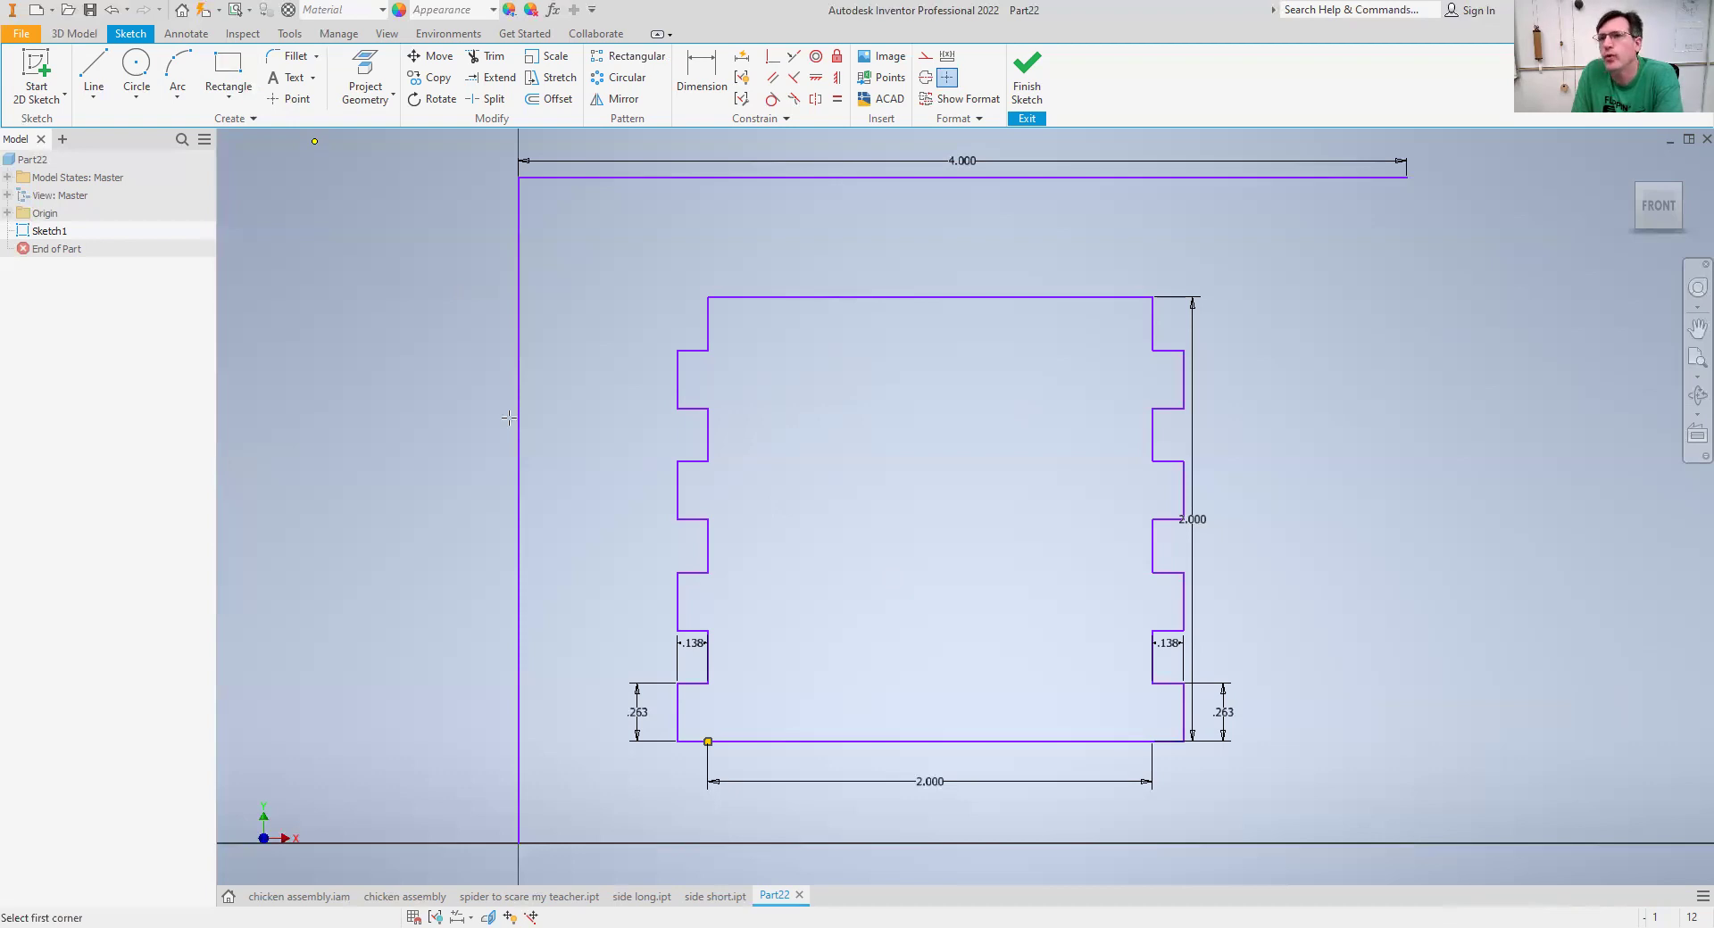
{"action": "left_click", "coordinate": [229, 95]}
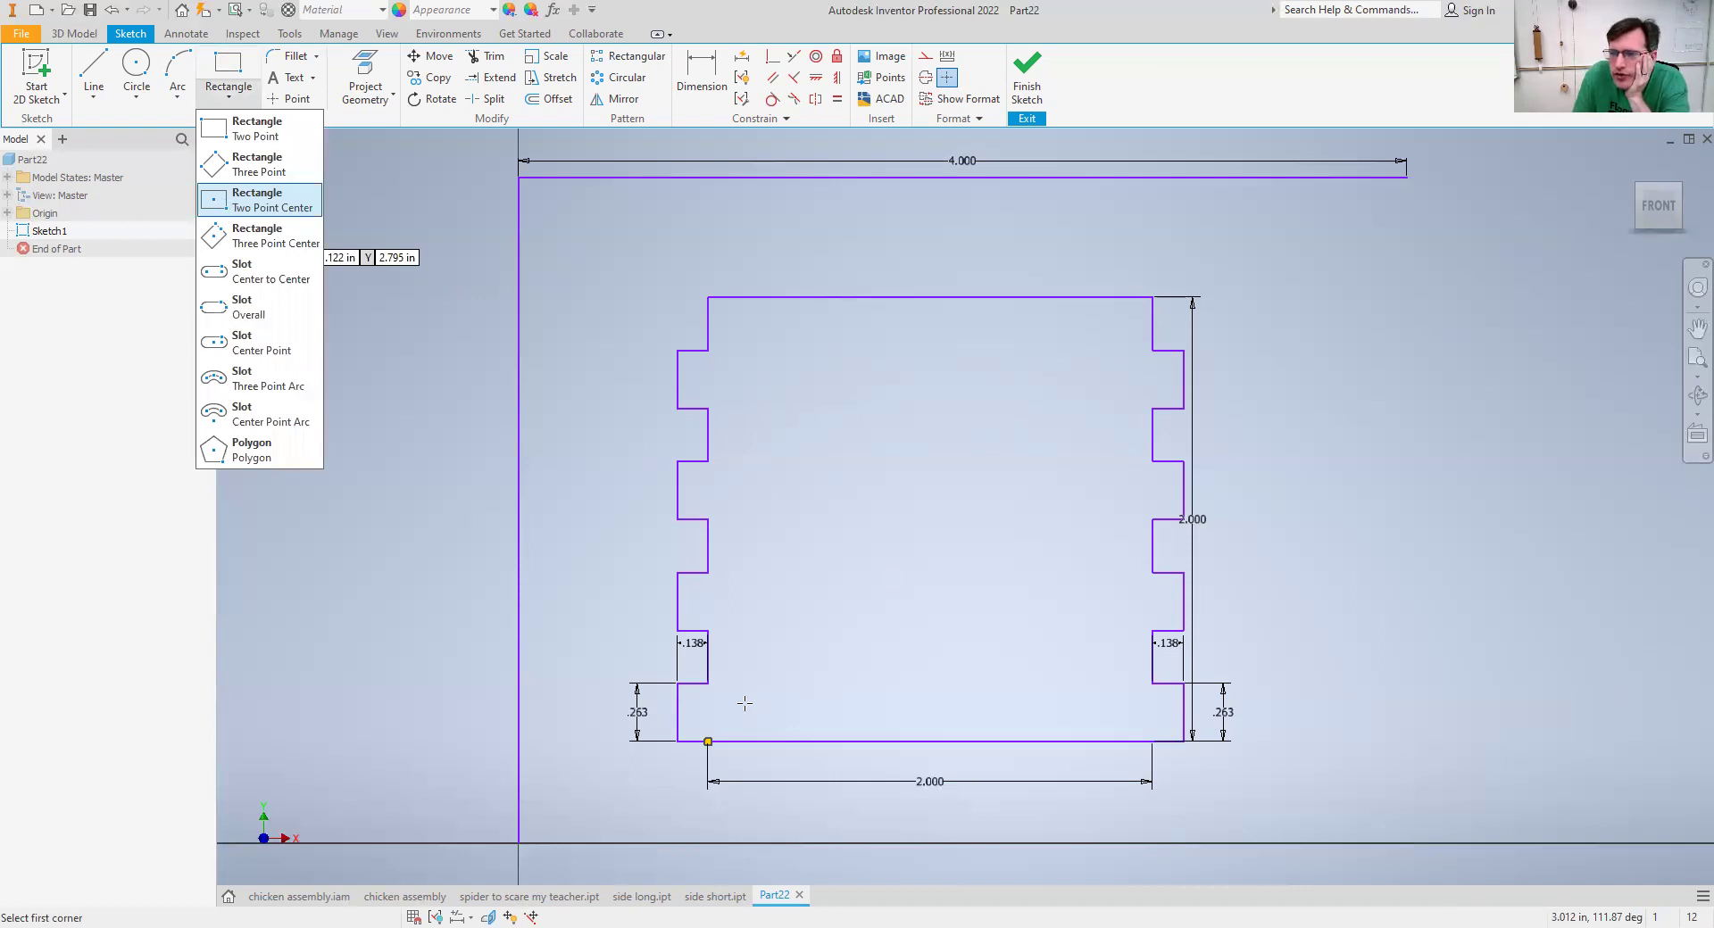
{"action": "key", "text": "Return"}
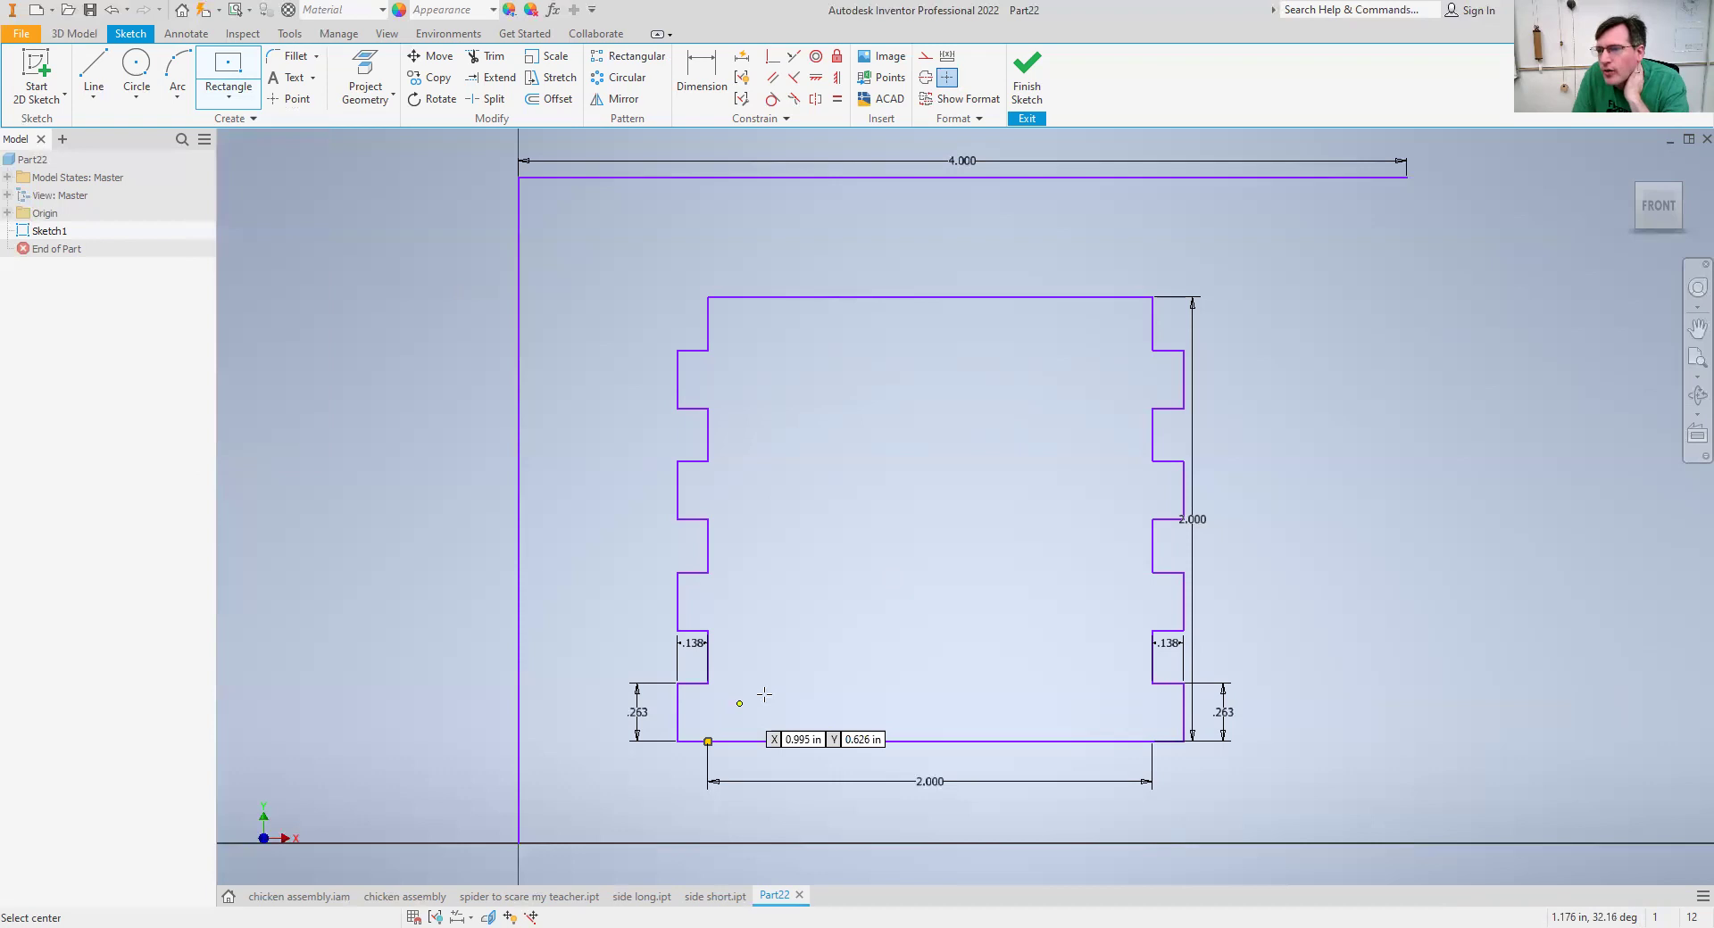
{"action": "left_click", "coordinate": [739, 703]}
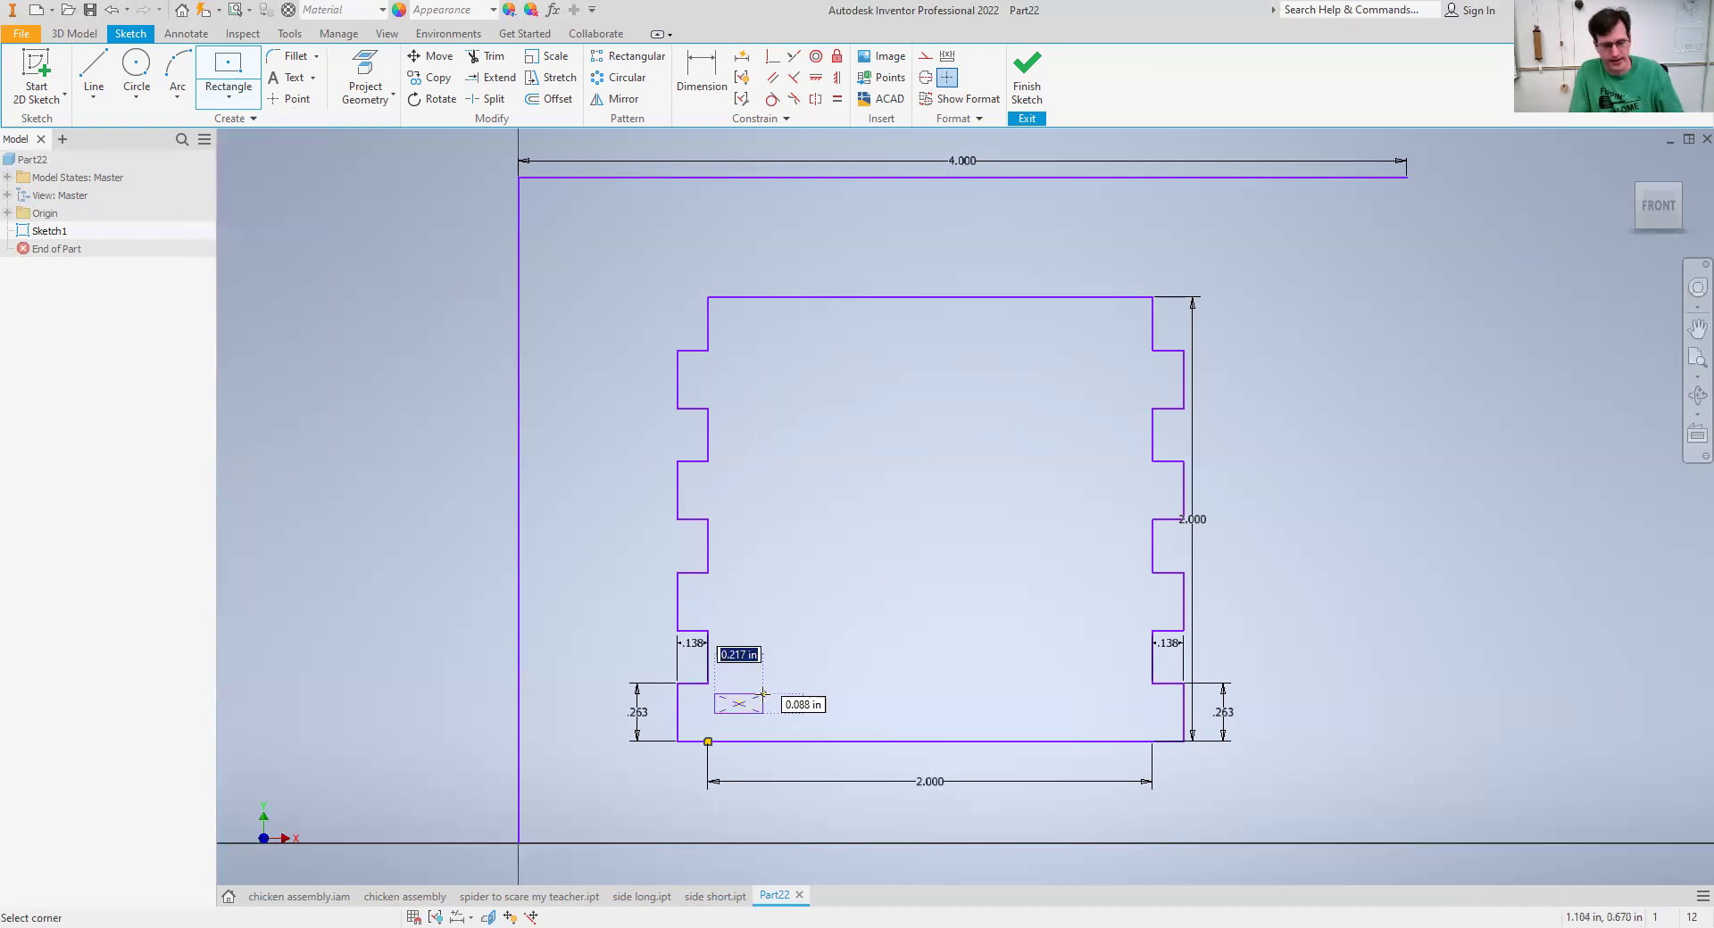
{"action": "type", "text": ".25"}
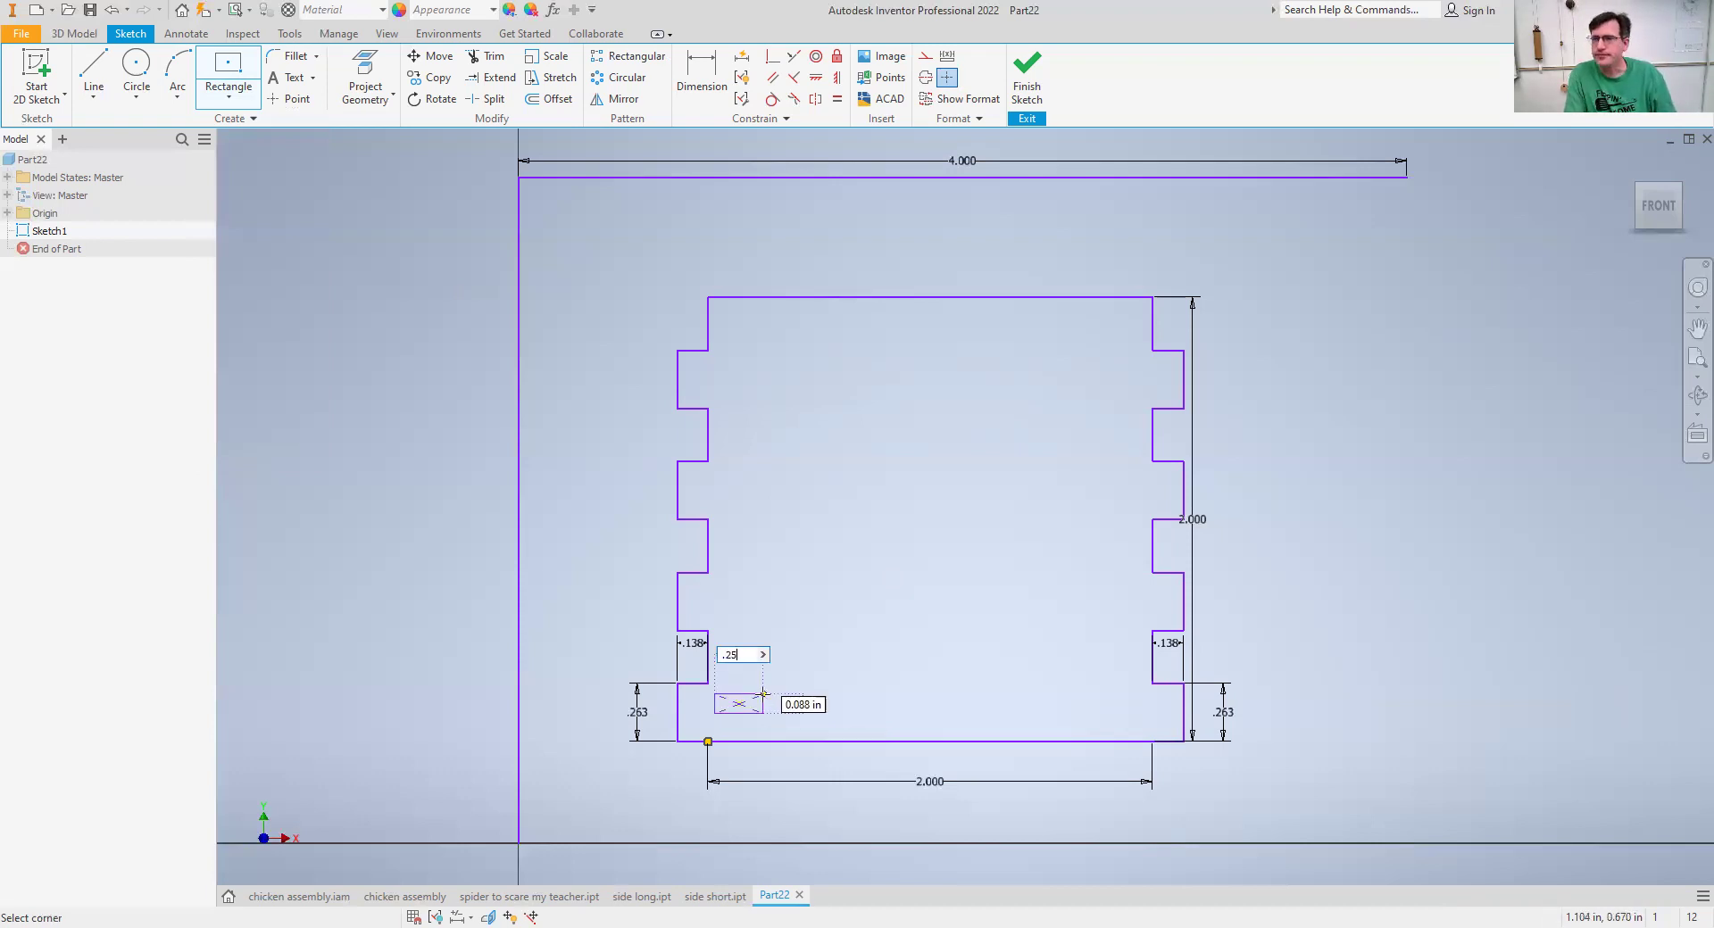
{"action": "key", "text": "Tab"}
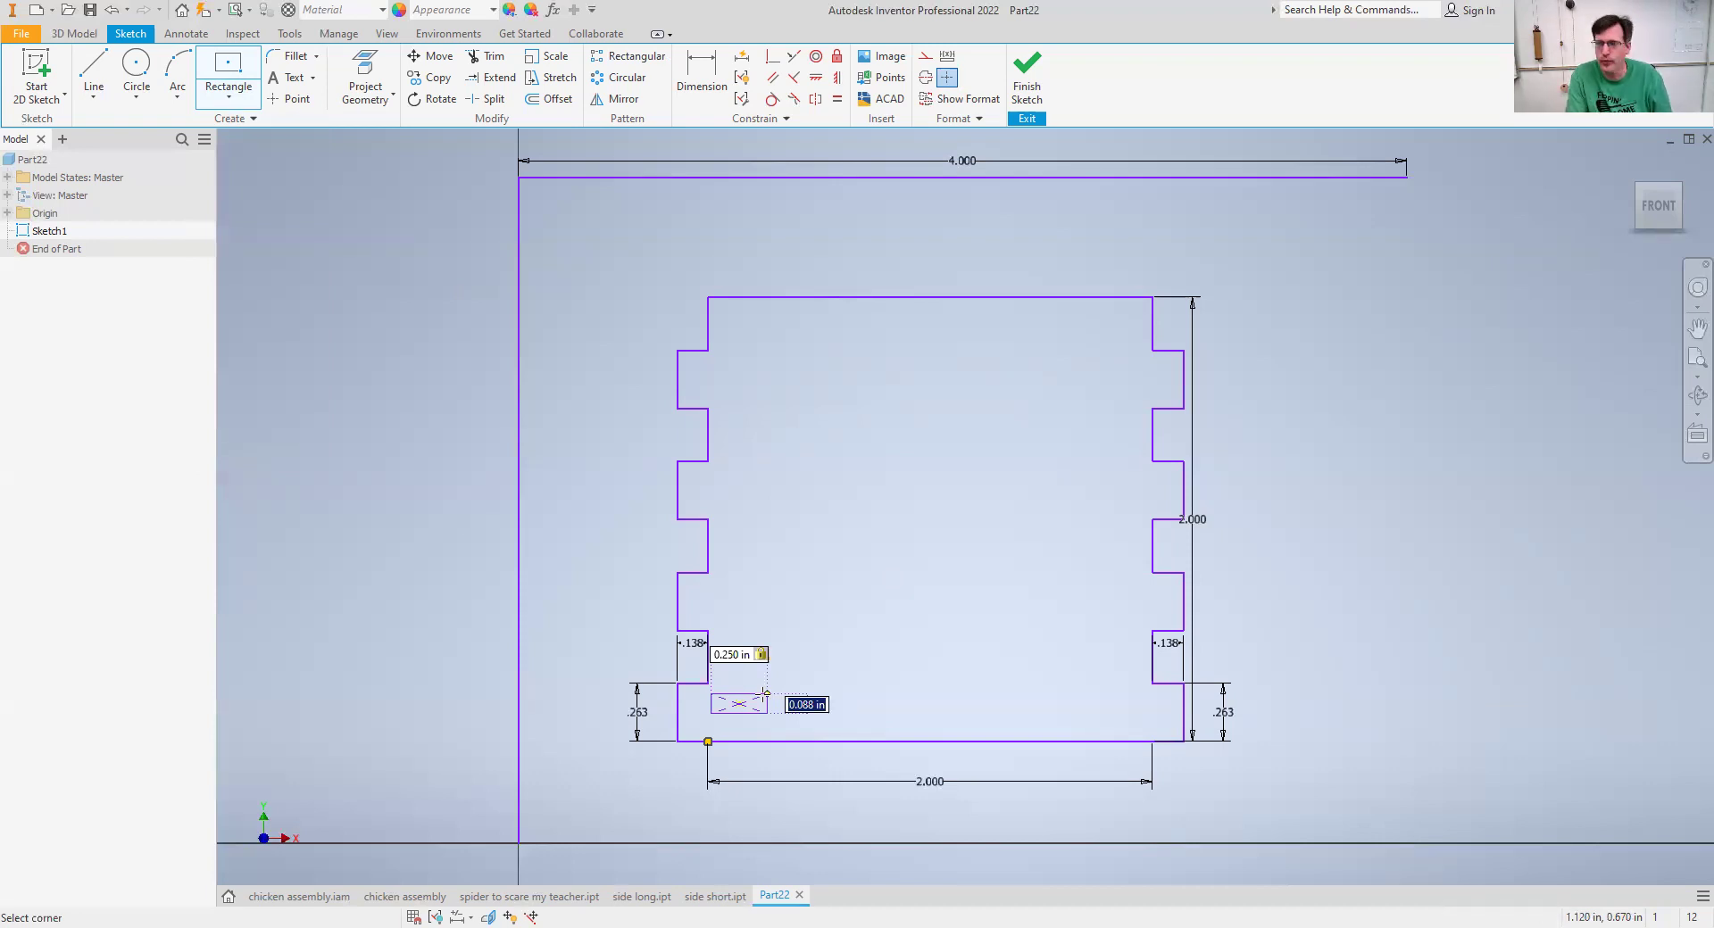
{"action": "type", "text": ".125"}
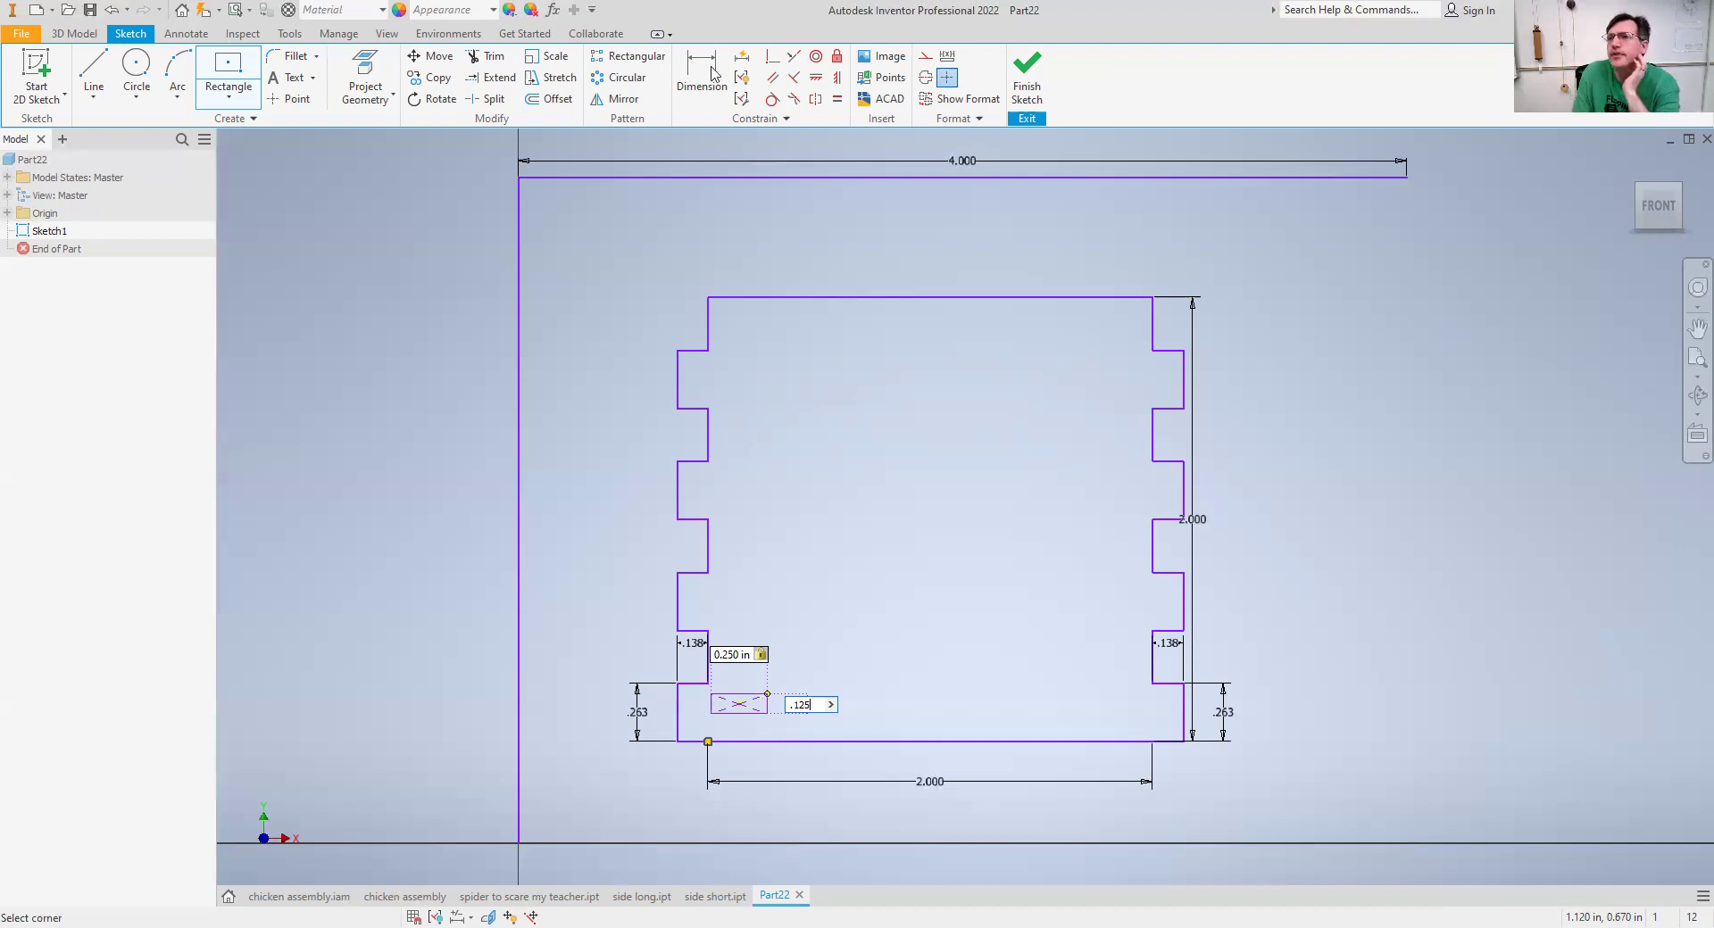
{"action": "key", "text": "Return"}
Dimension the small rectangle's left edge 1/8 in horizontally from the square's lower-left corner.
{"action": "key", "text": "d"}
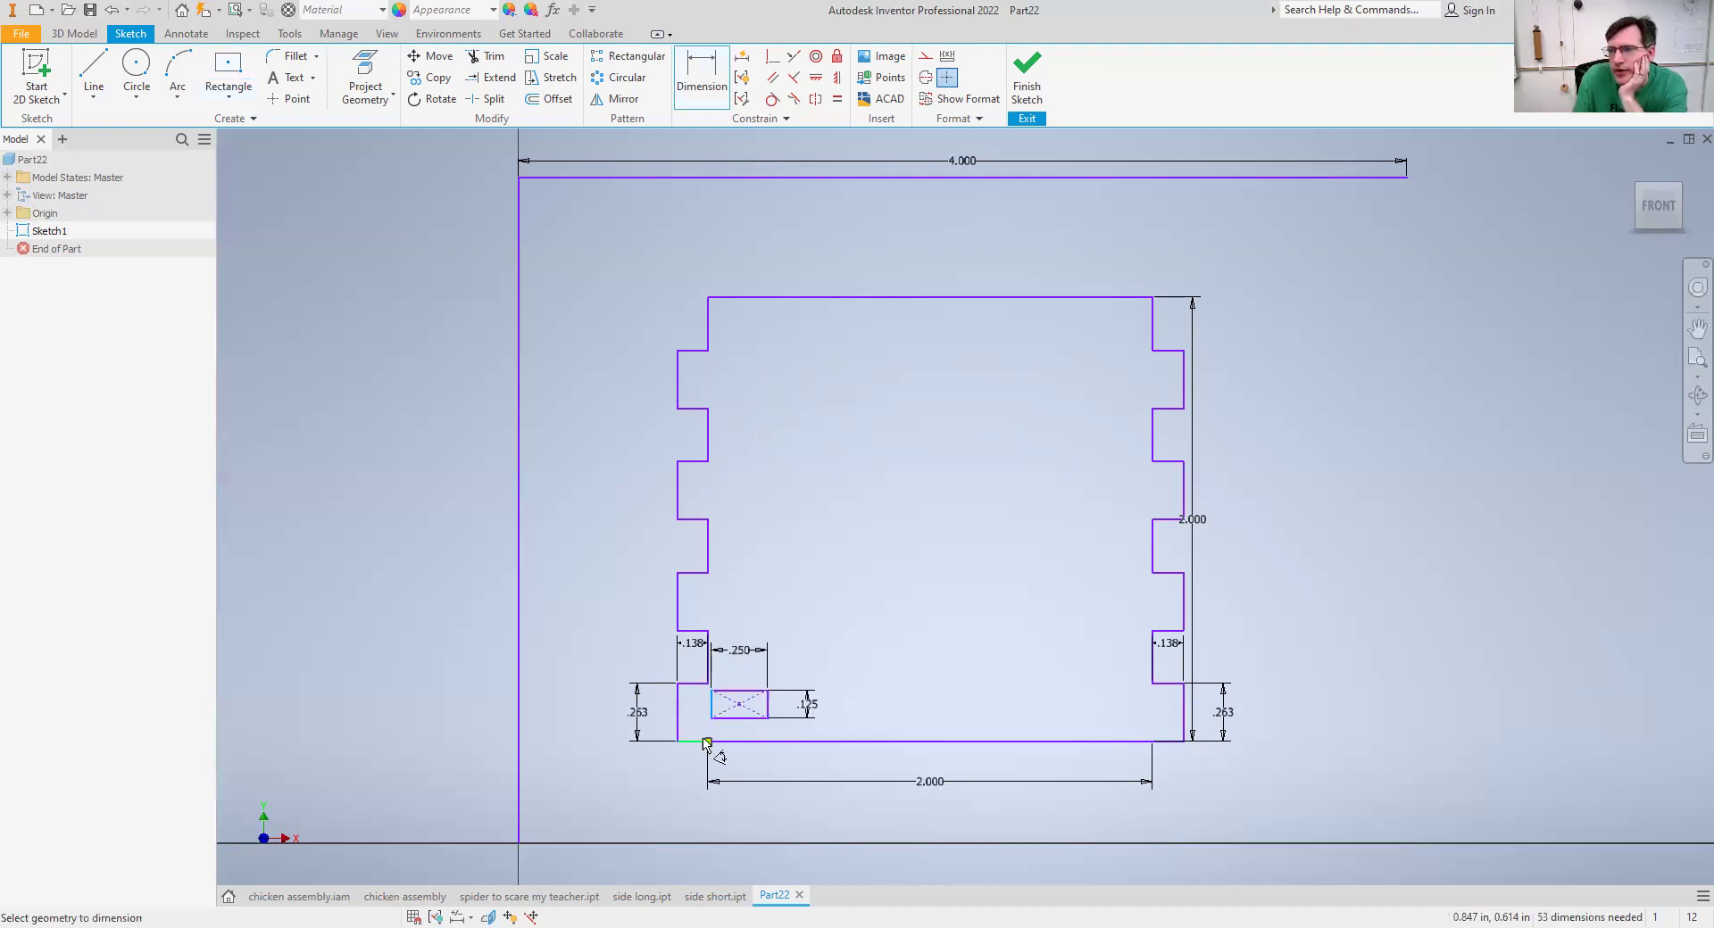
{"action": "left_click", "coordinate": [709, 743]}
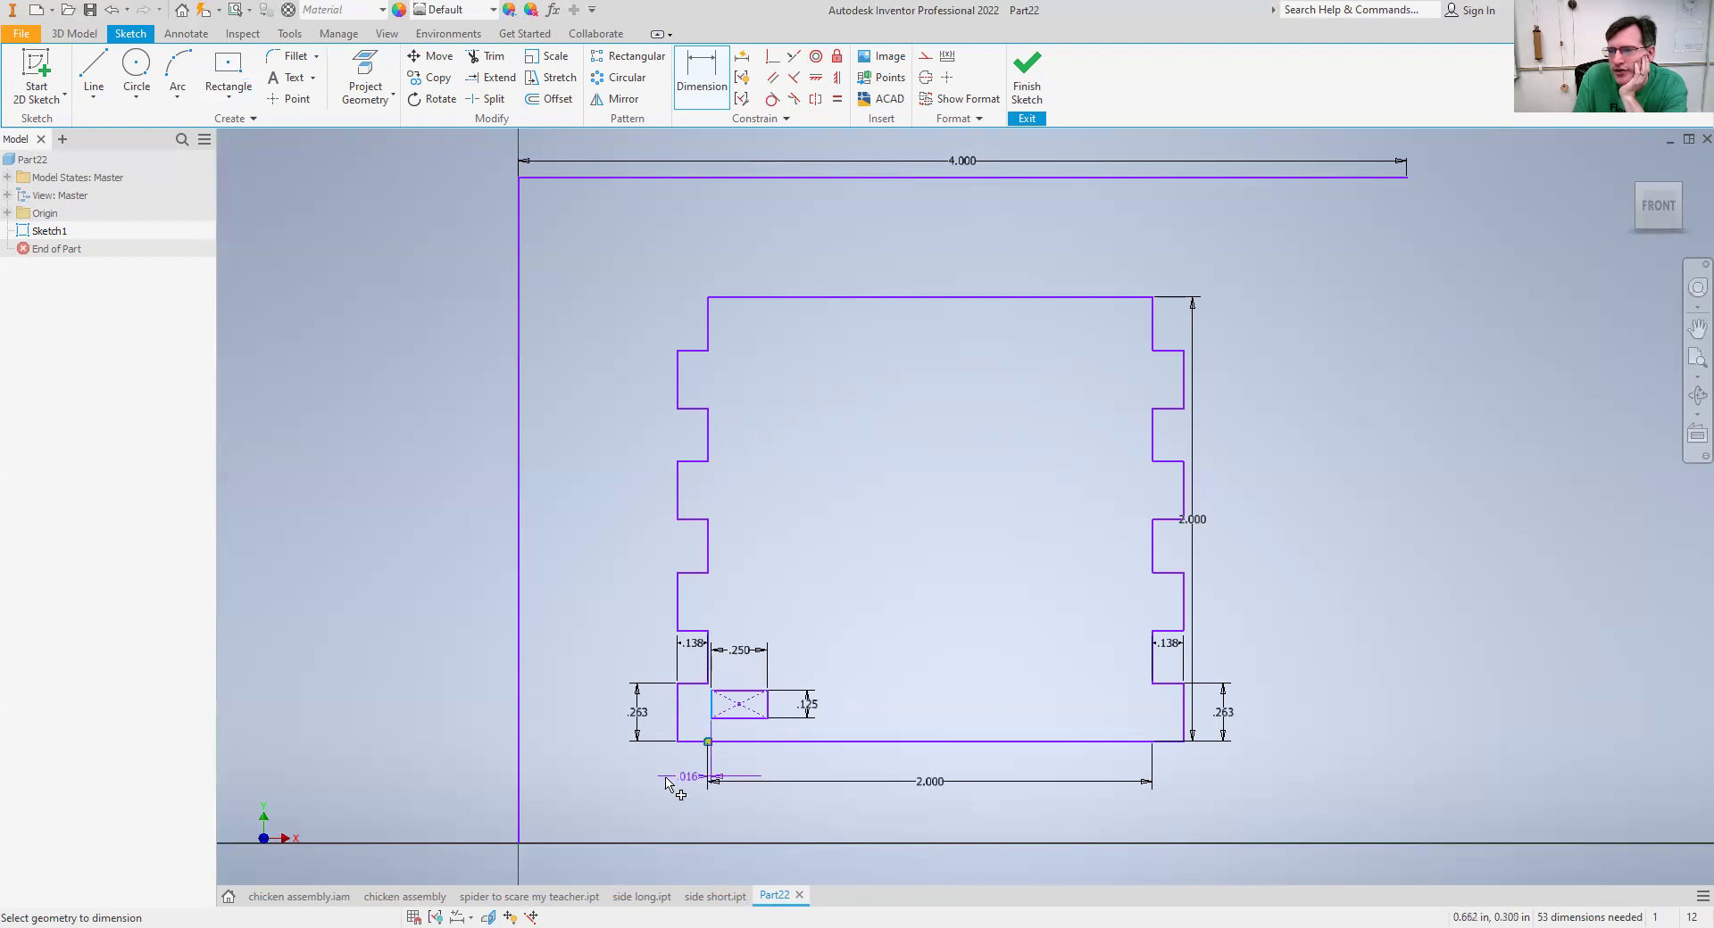
{"action": "left_click", "coordinate": [665, 778]}
{"action": "type", "text": "1/8"}
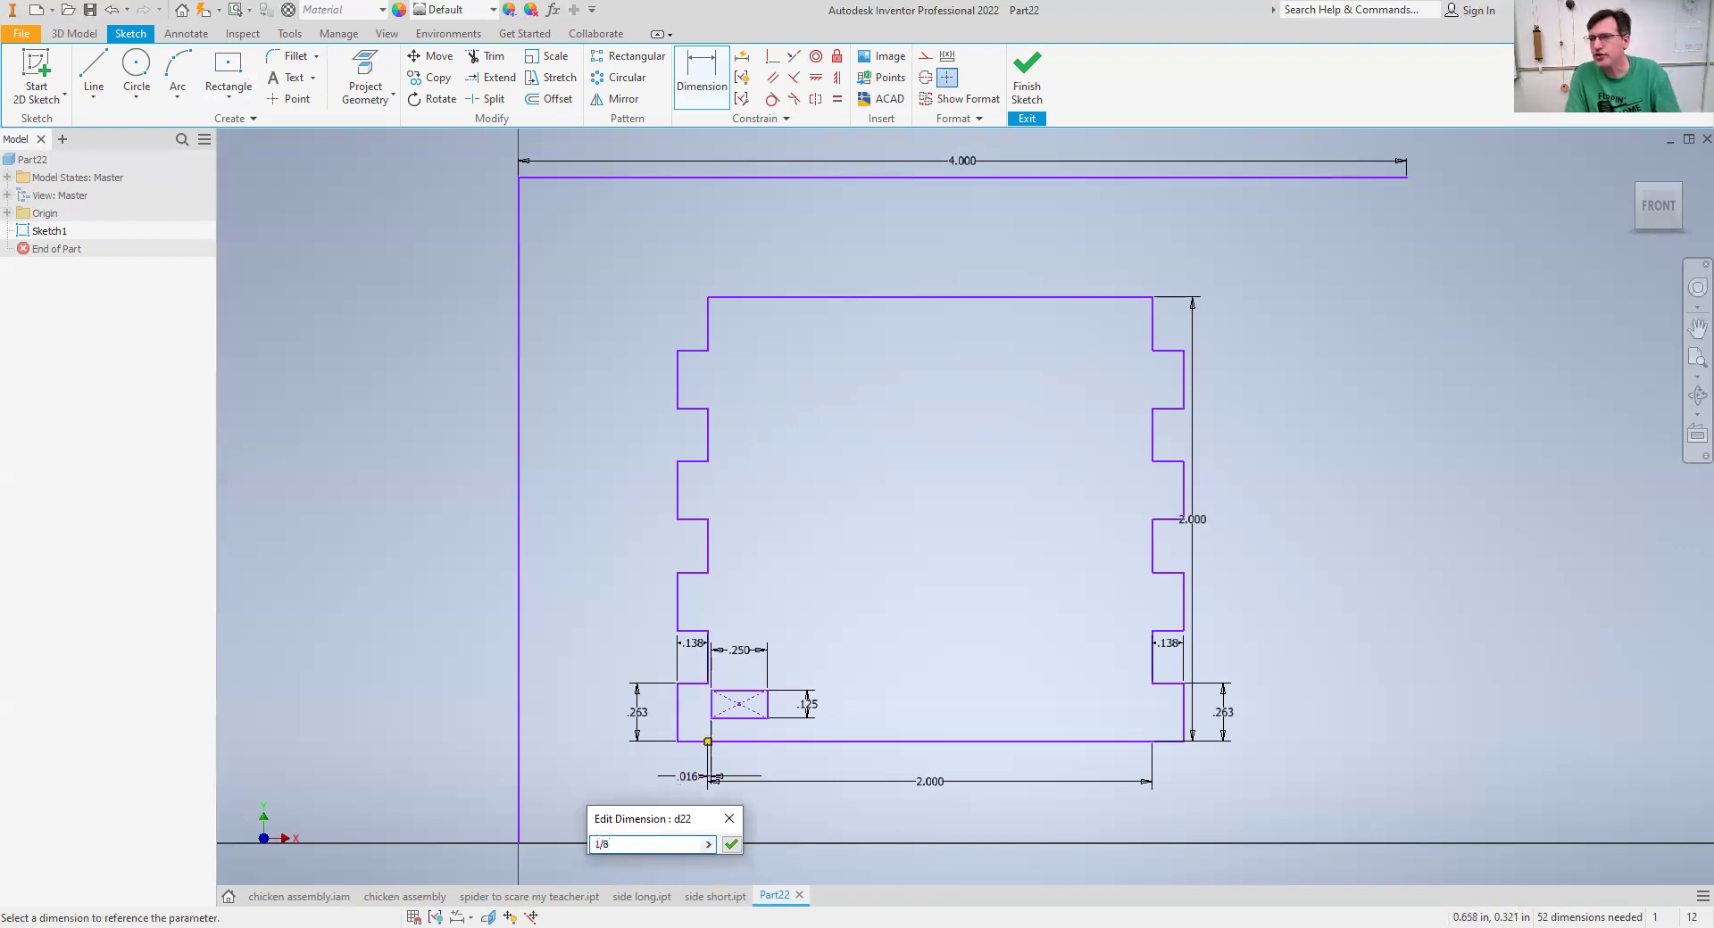
{"action": "key", "text": "Return"}
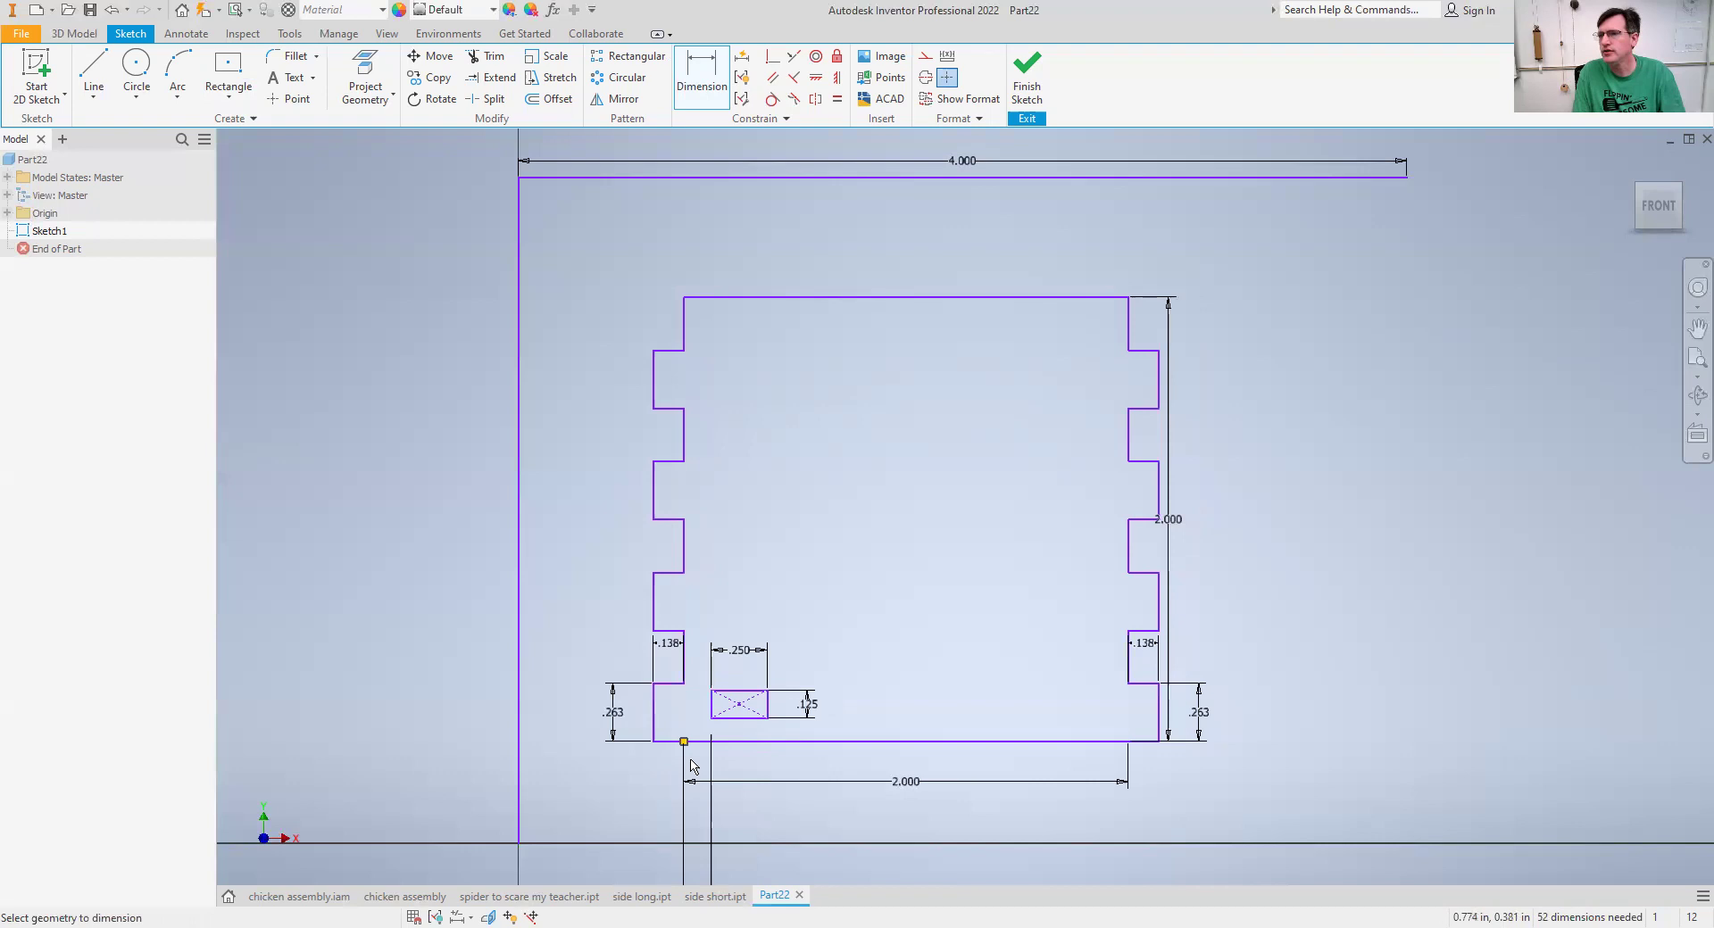
Dimension the small rectangle's lower edge 1/8 in above the square's bottom edge.
{"action": "left_click", "coordinate": [737, 719]}
{"action": "left_click", "coordinate": [734, 742]}
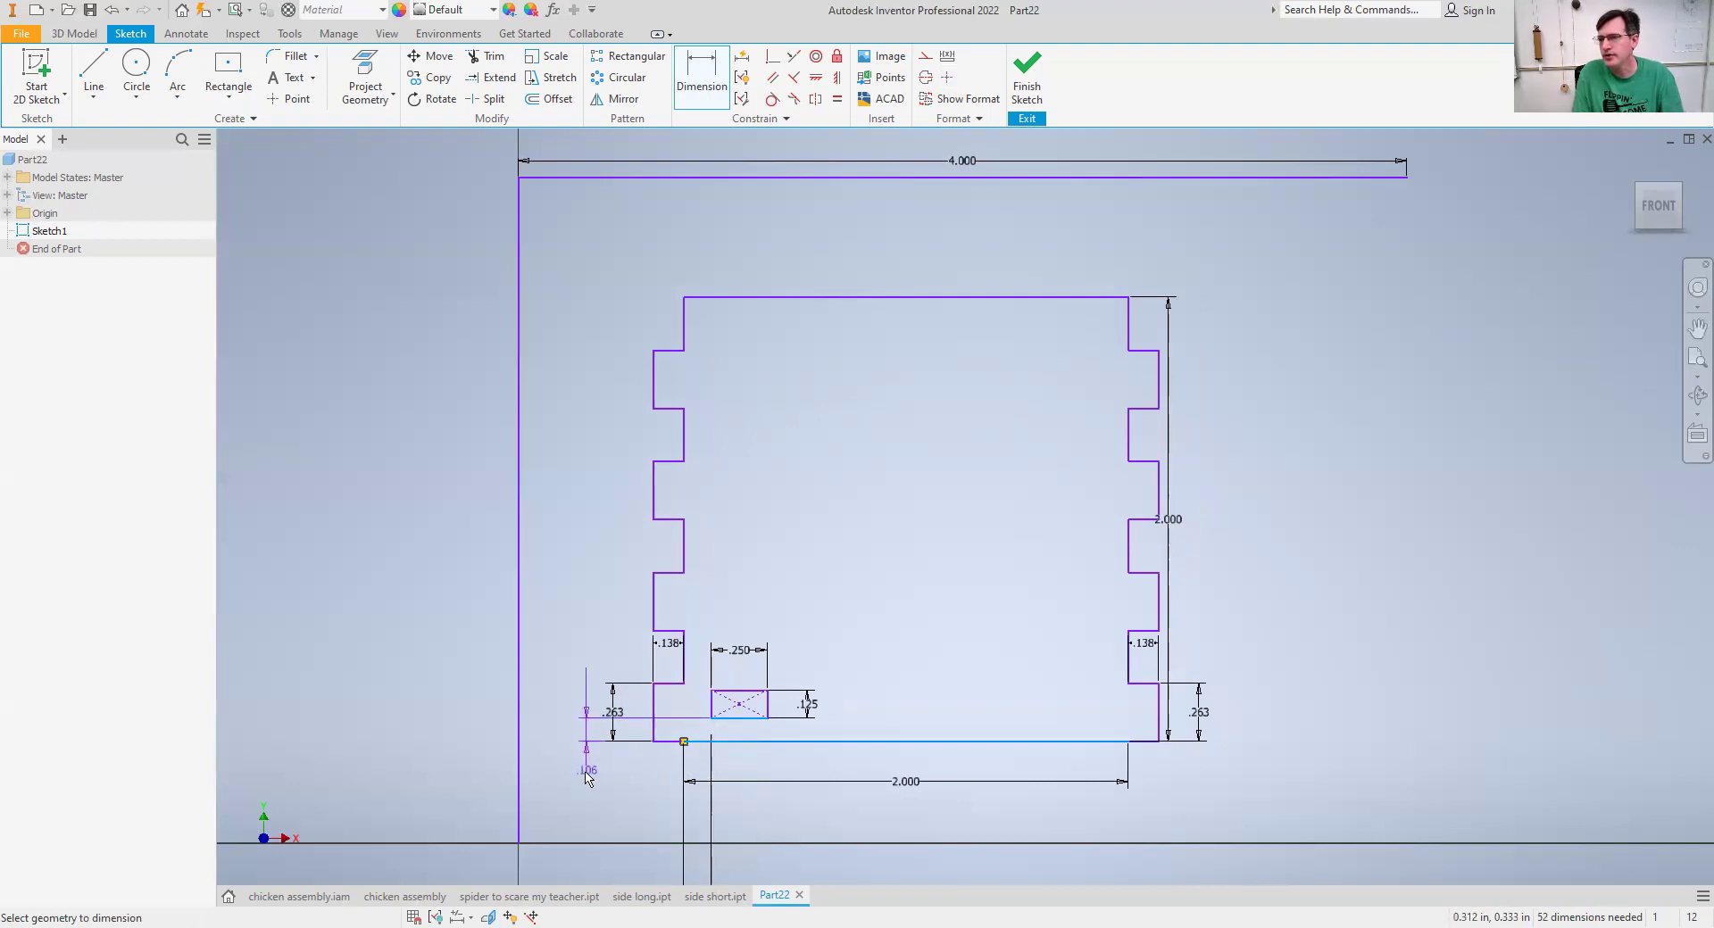
{"action": "left_click", "coordinate": [577, 773]}
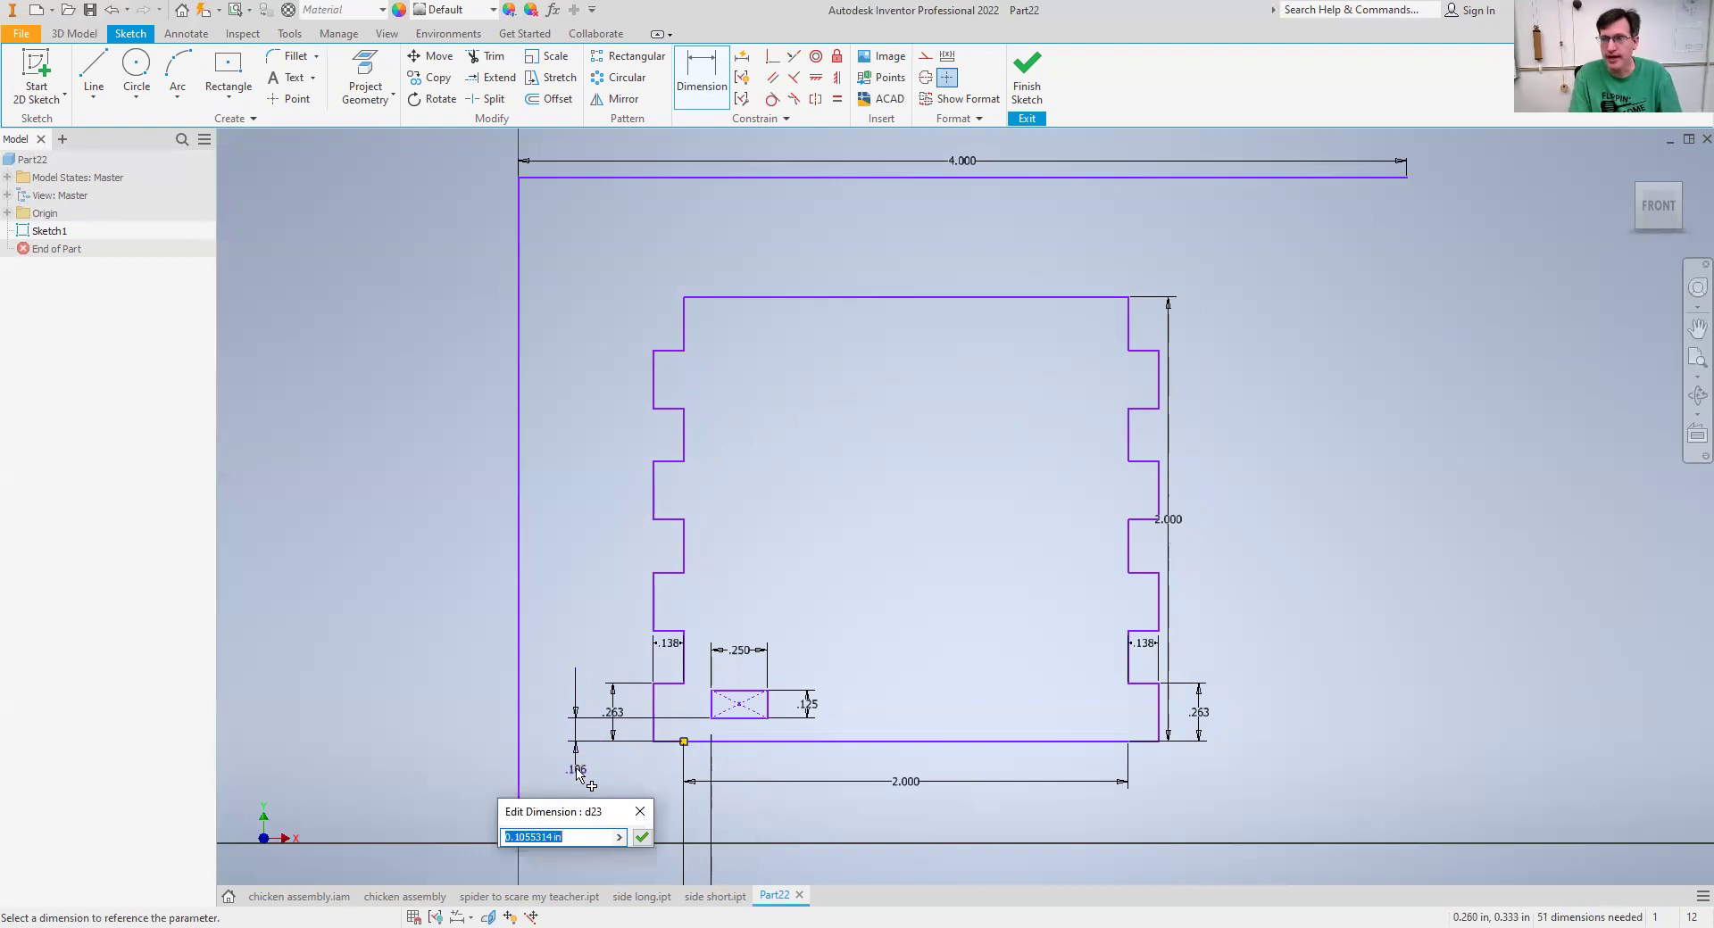
{"action": "type", "text": "1"}
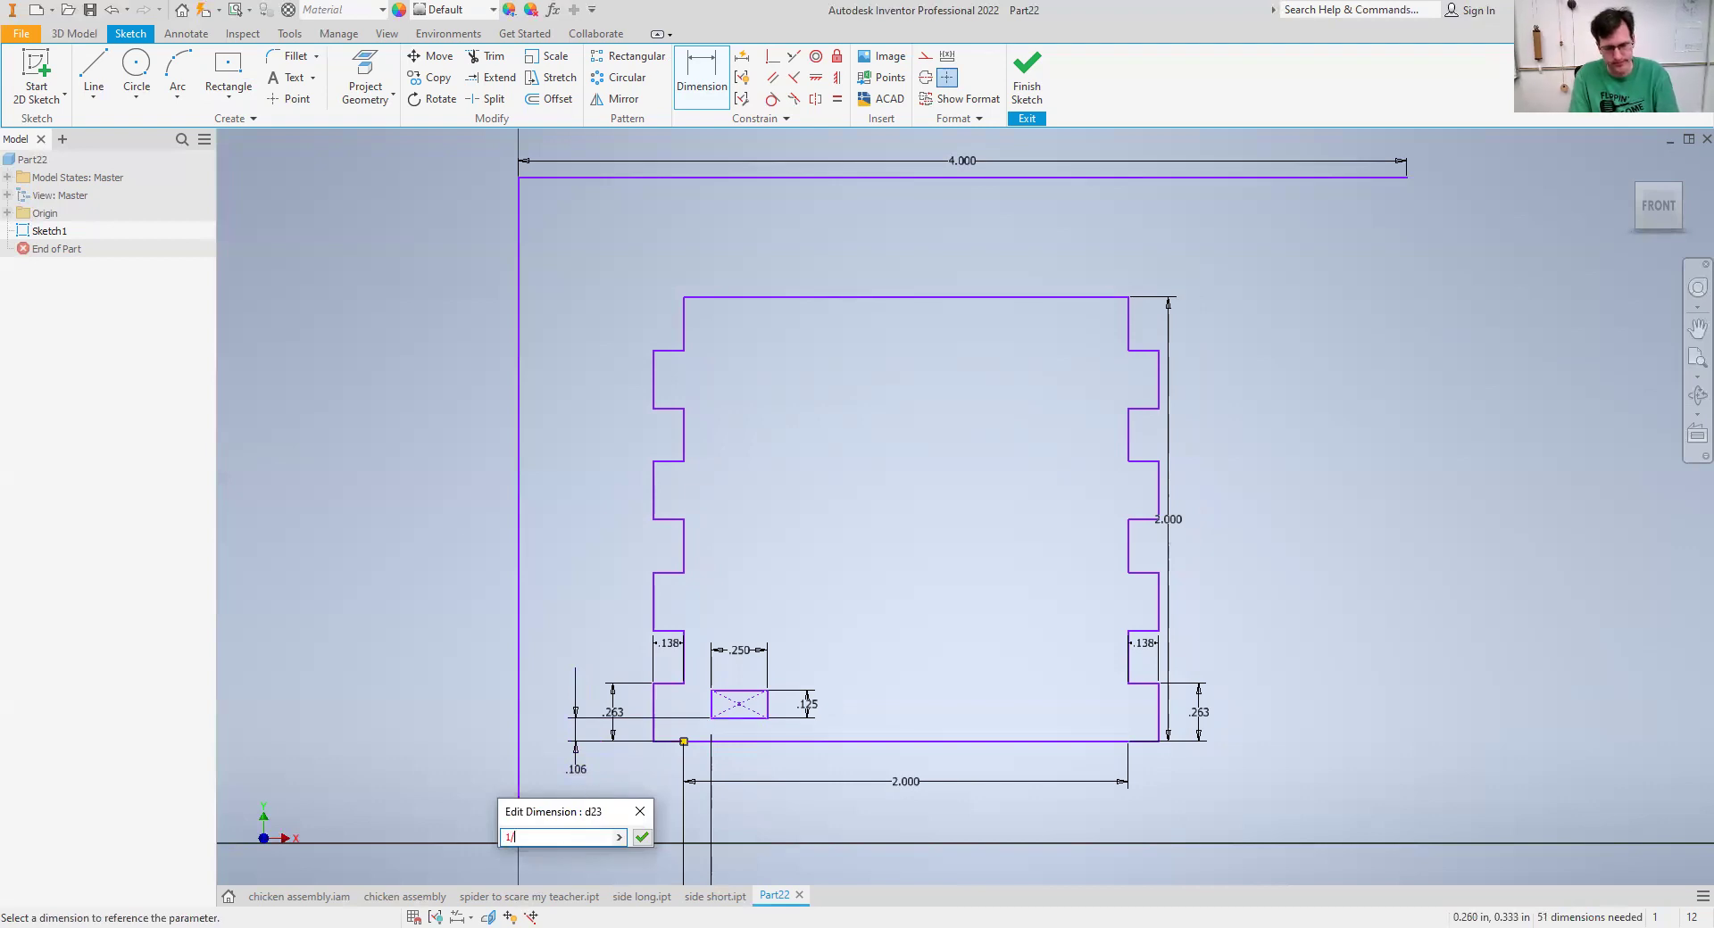
{"action": "type", "text": "/8"}
{"action": "key", "text": "Return"}
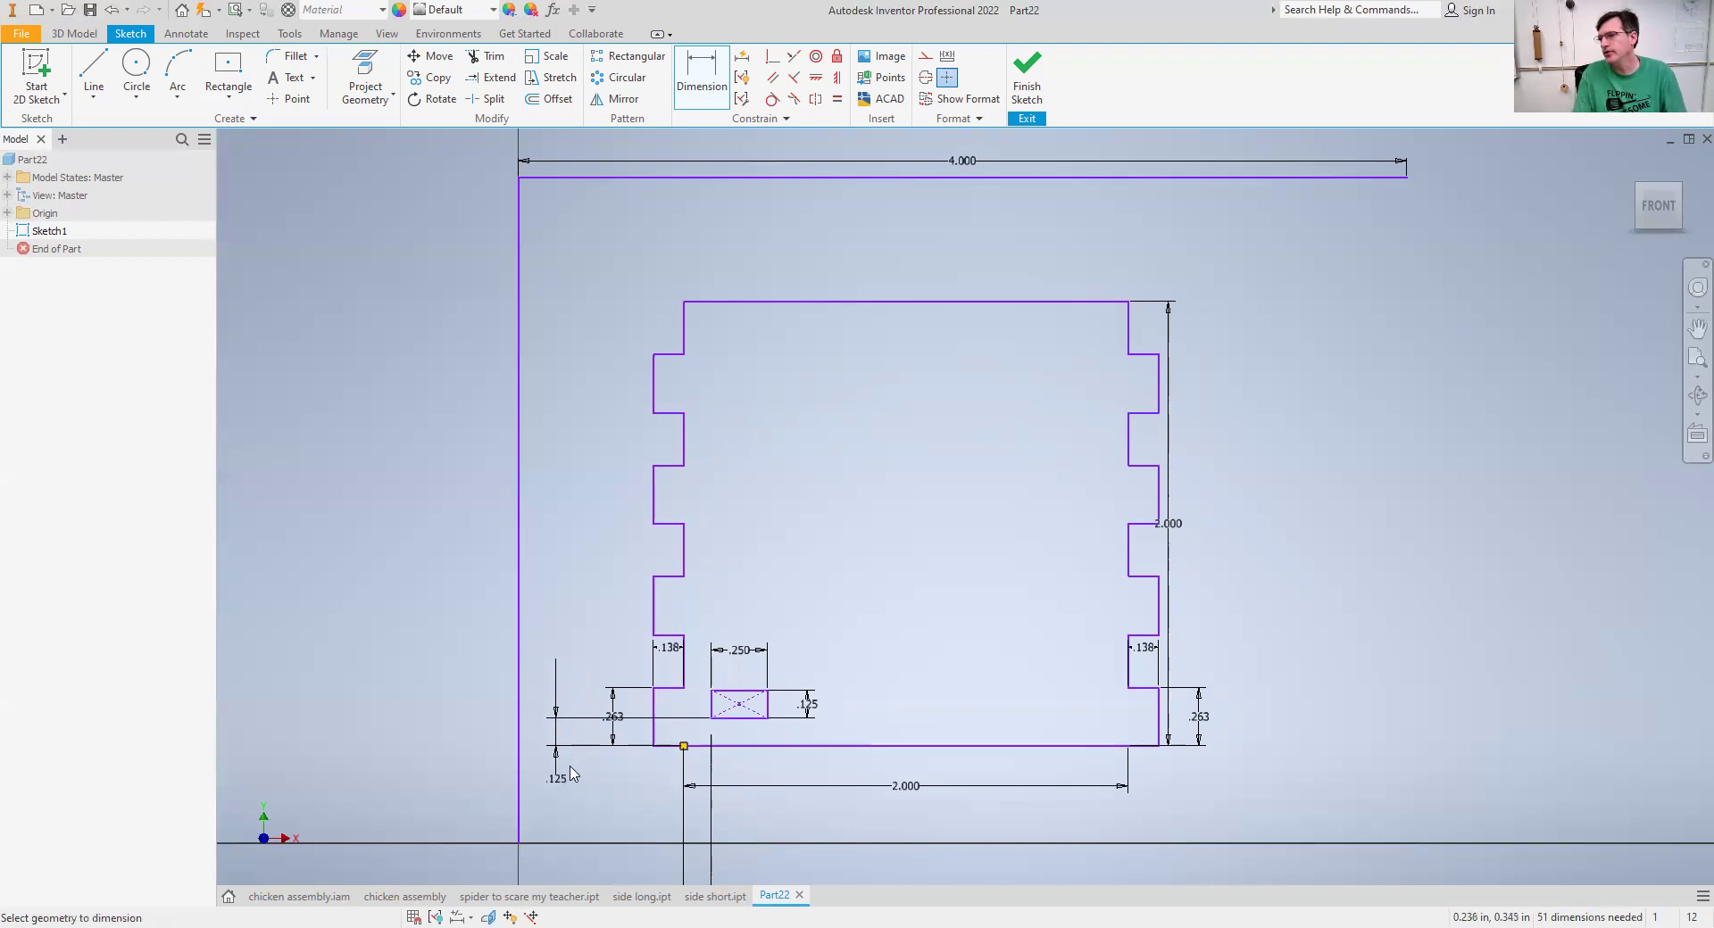
Draw a second two-point center rectangle 0.25 in wide and about 0.125 in high near the panel's lower-right corner, level with the first slot.
{"action": "key", "text": "c"}
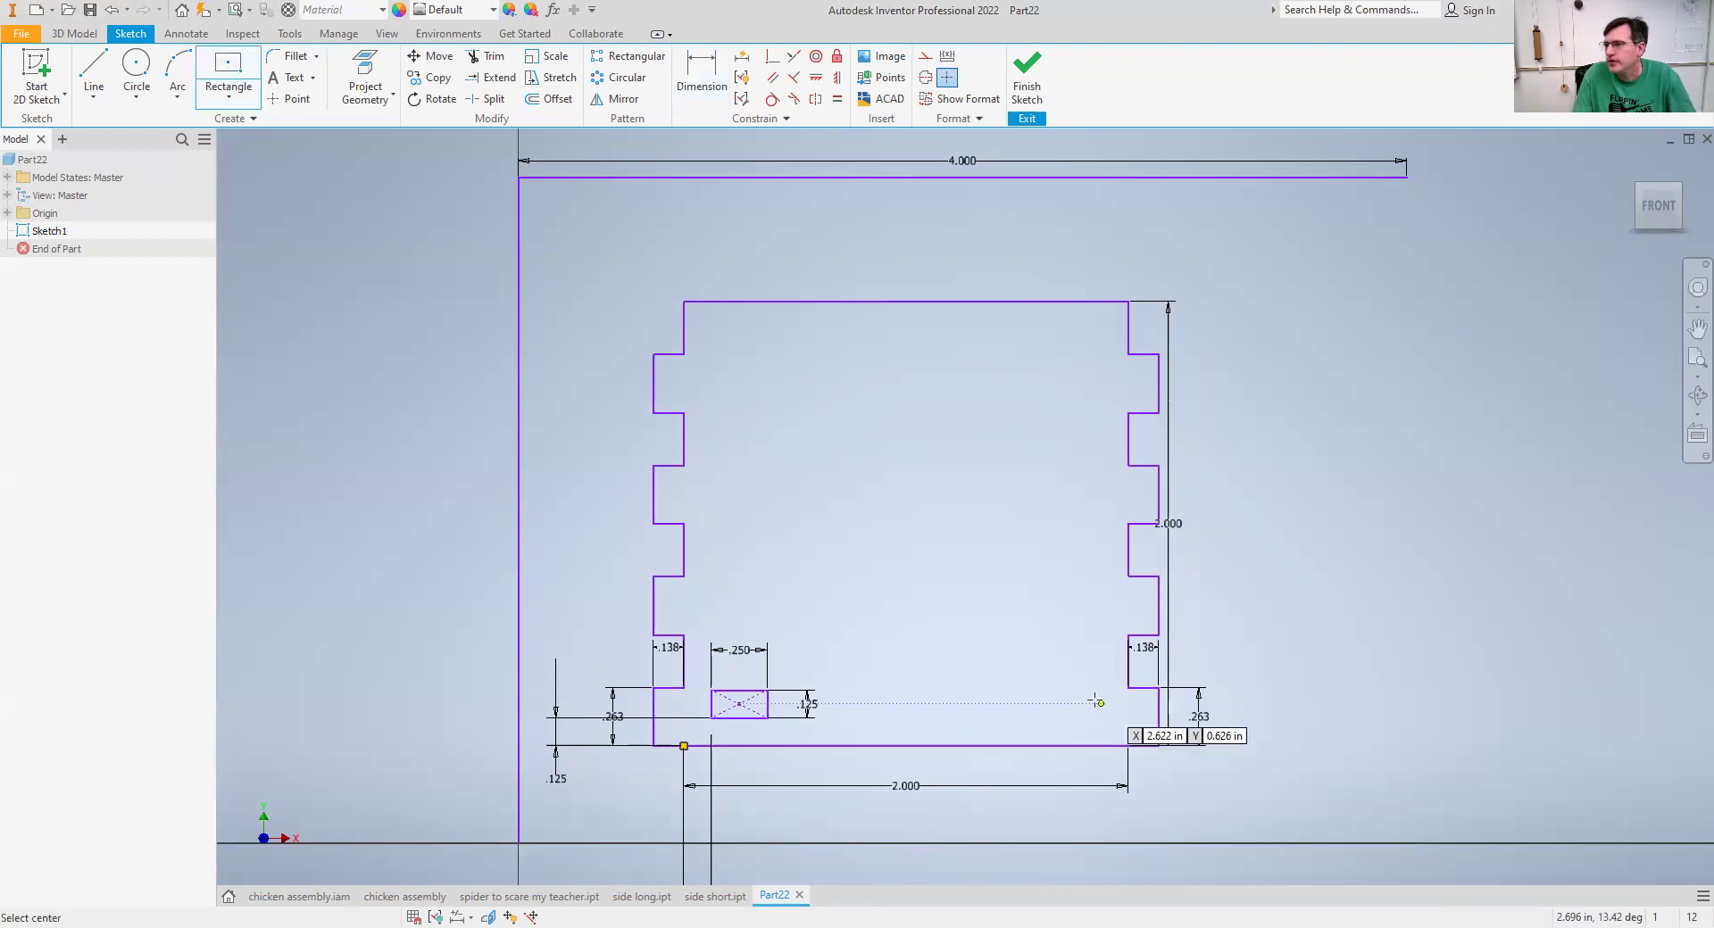
{"action": "left_click", "coordinate": [1095, 704]}
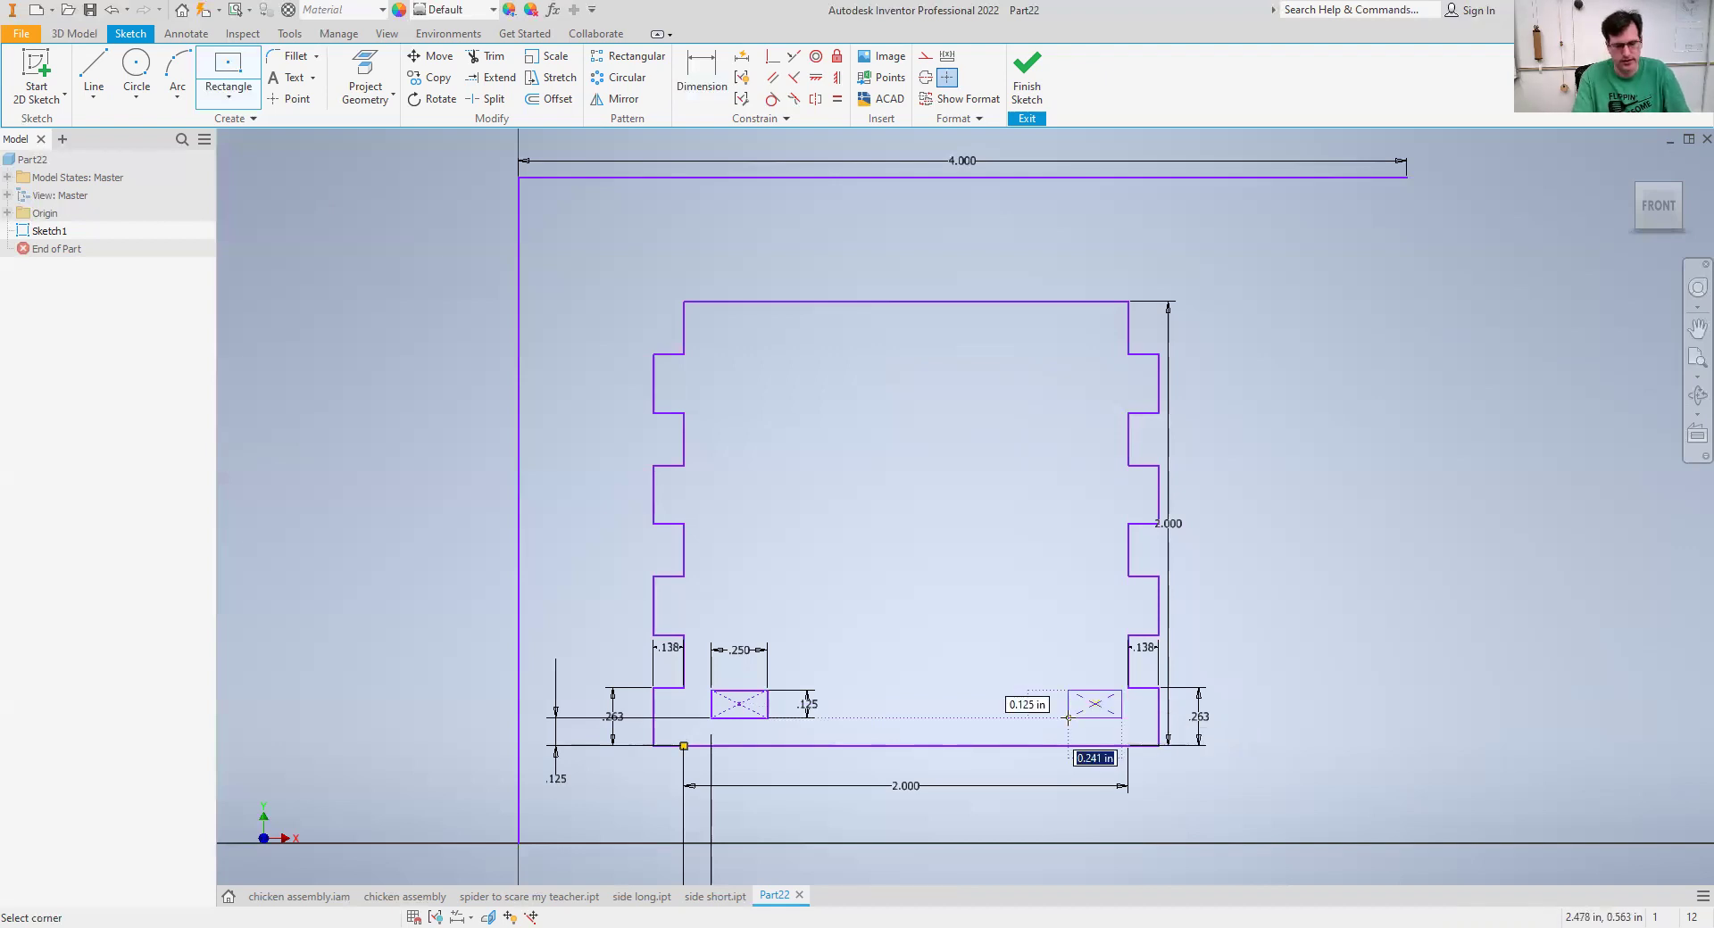
{"action": "type", "text": ".25"}
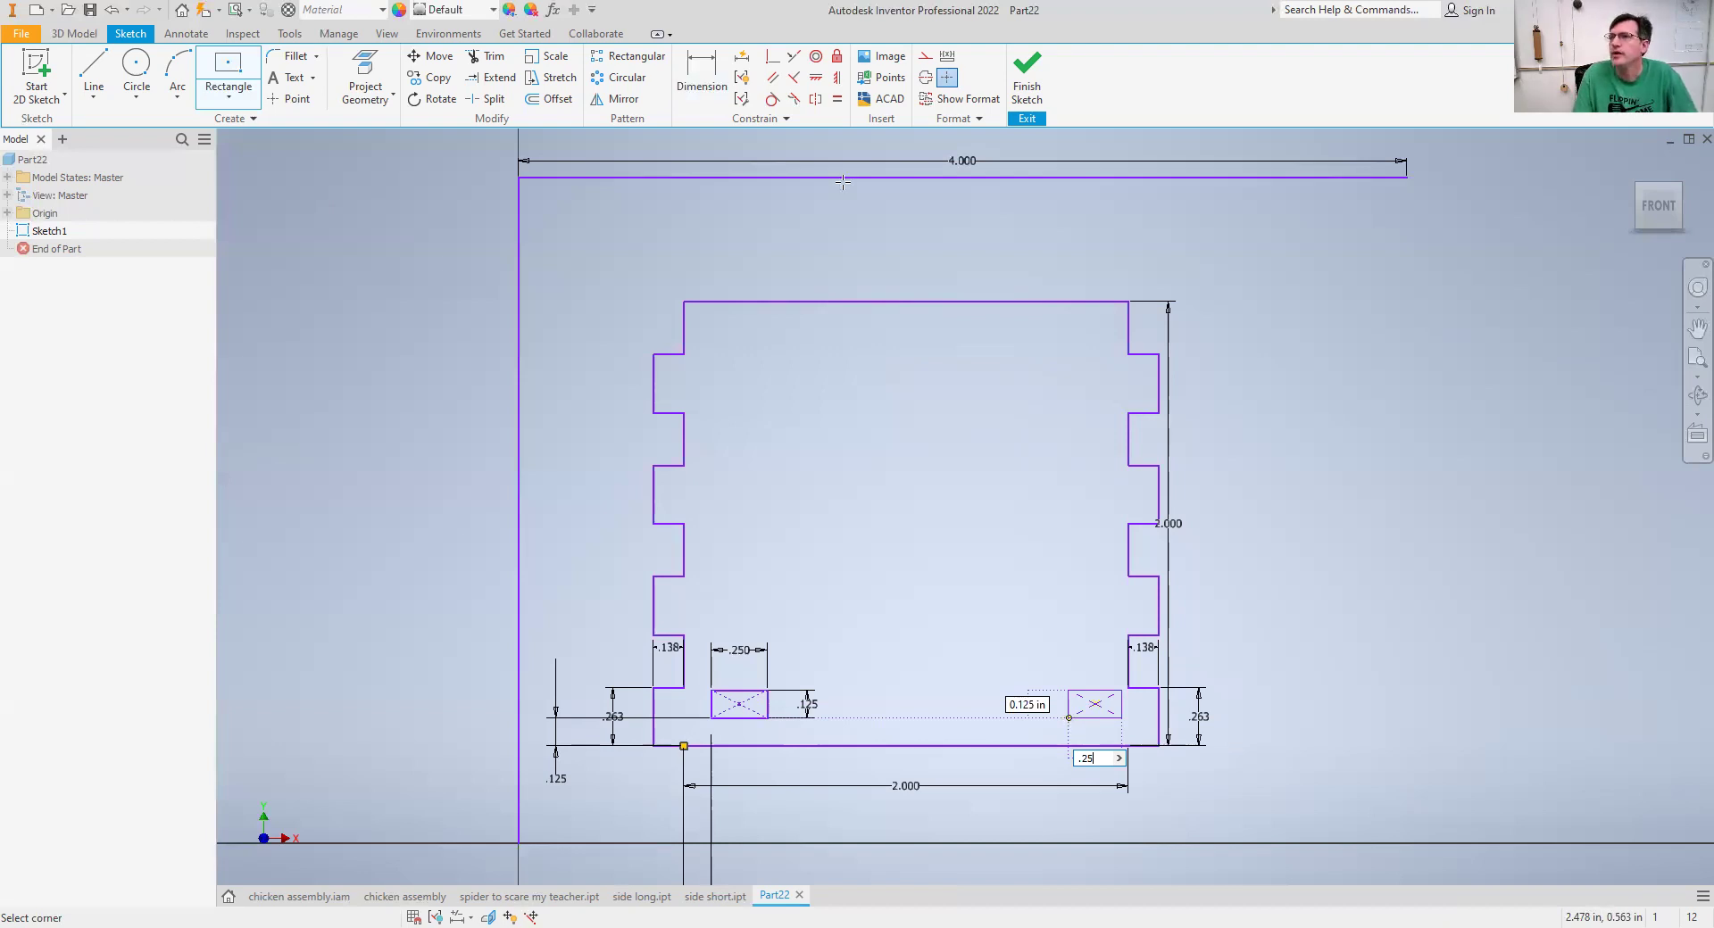
Dimension the second slot's right edge 1/8 in horizontally from the square's lower-right corner.
{"action": "left_click", "coordinate": [701, 74]}
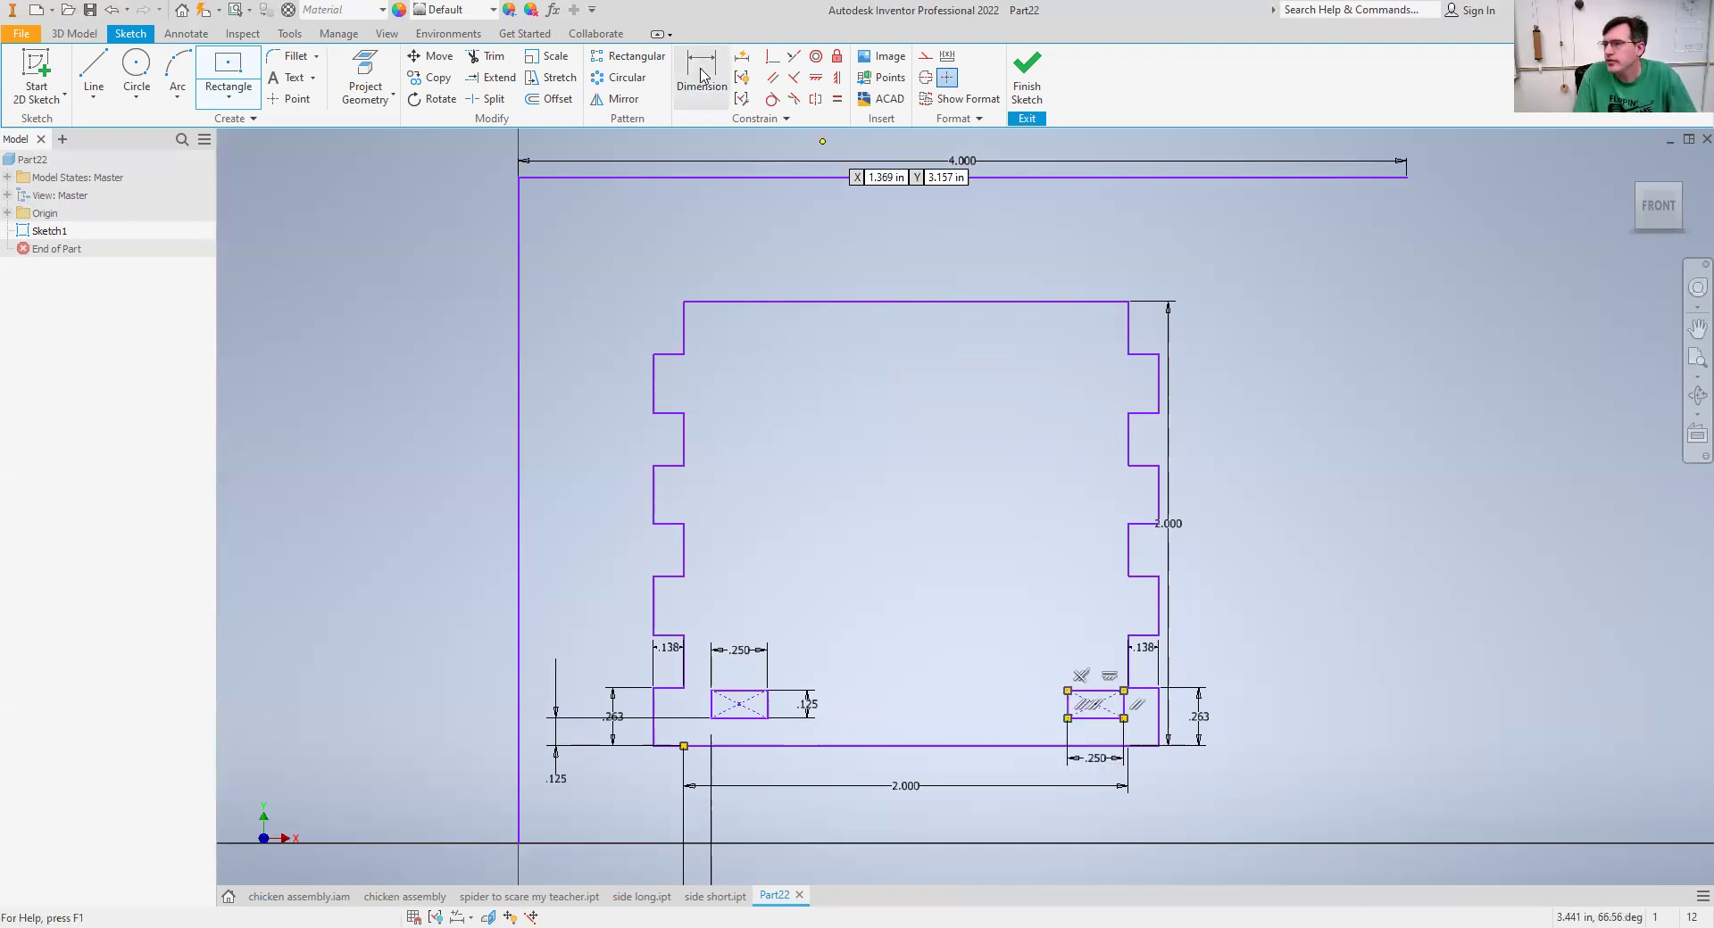
{"action": "left_click", "coordinate": [1123, 706]}
{"action": "left_click", "coordinate": [1130, 748]}
{"action": "left_click", "coordinate": [1104, 826]}
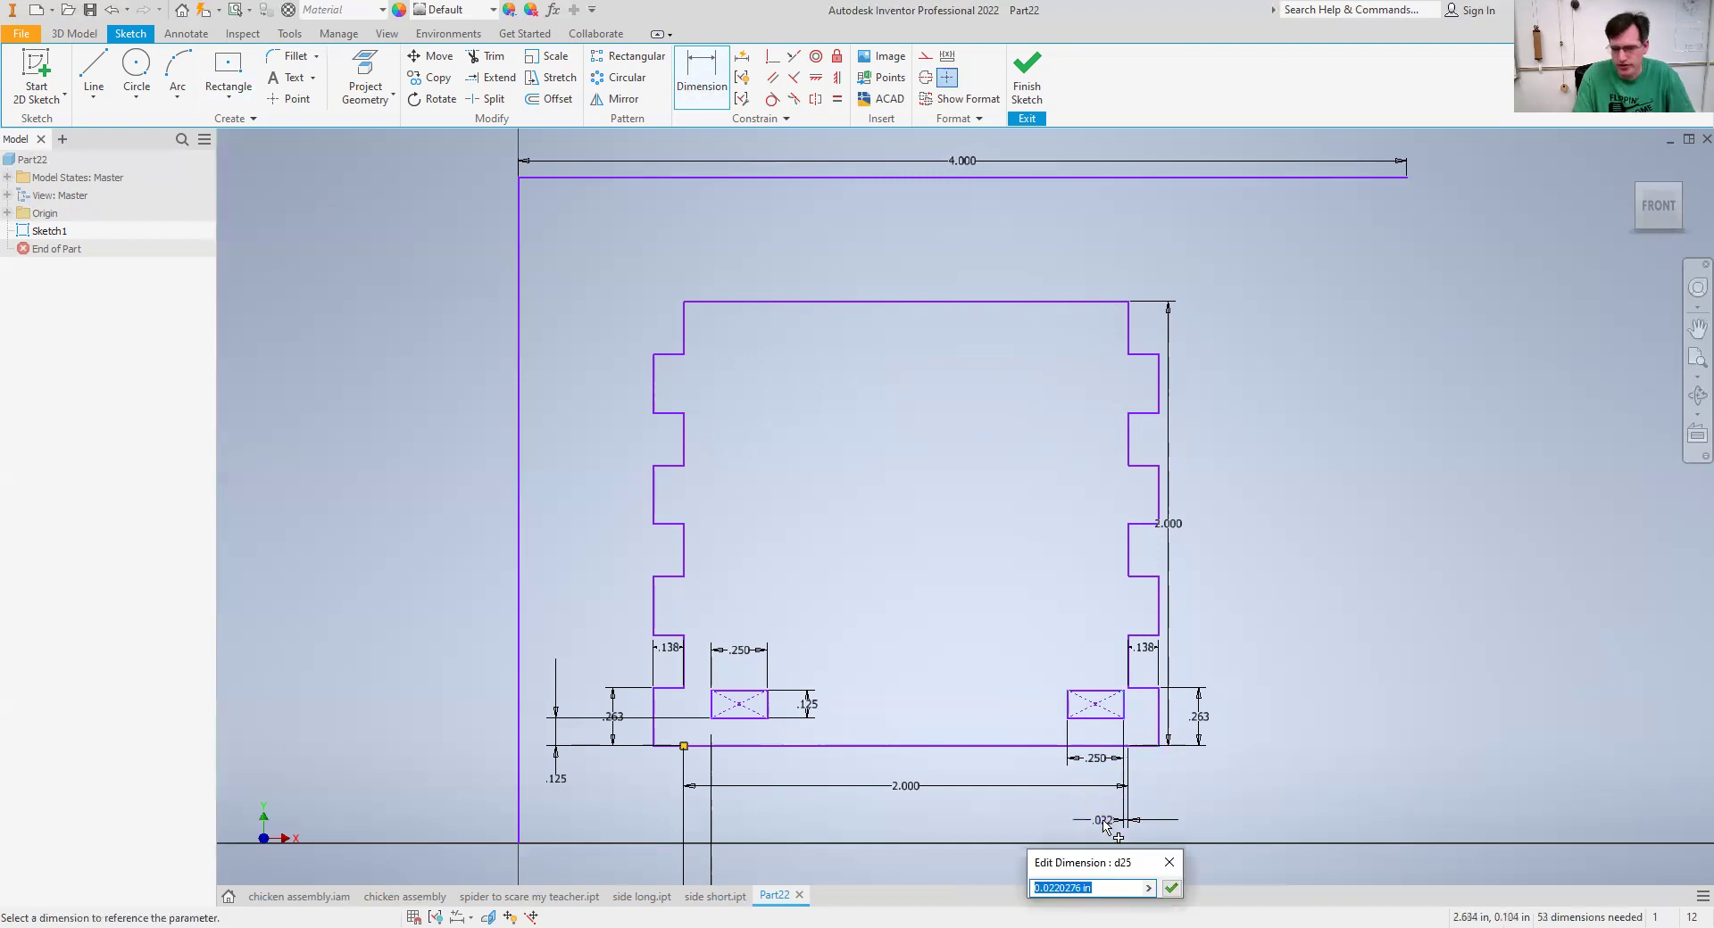
{"action": "type", "text": "1/8"}
{"action": "key", "text": "Return"}
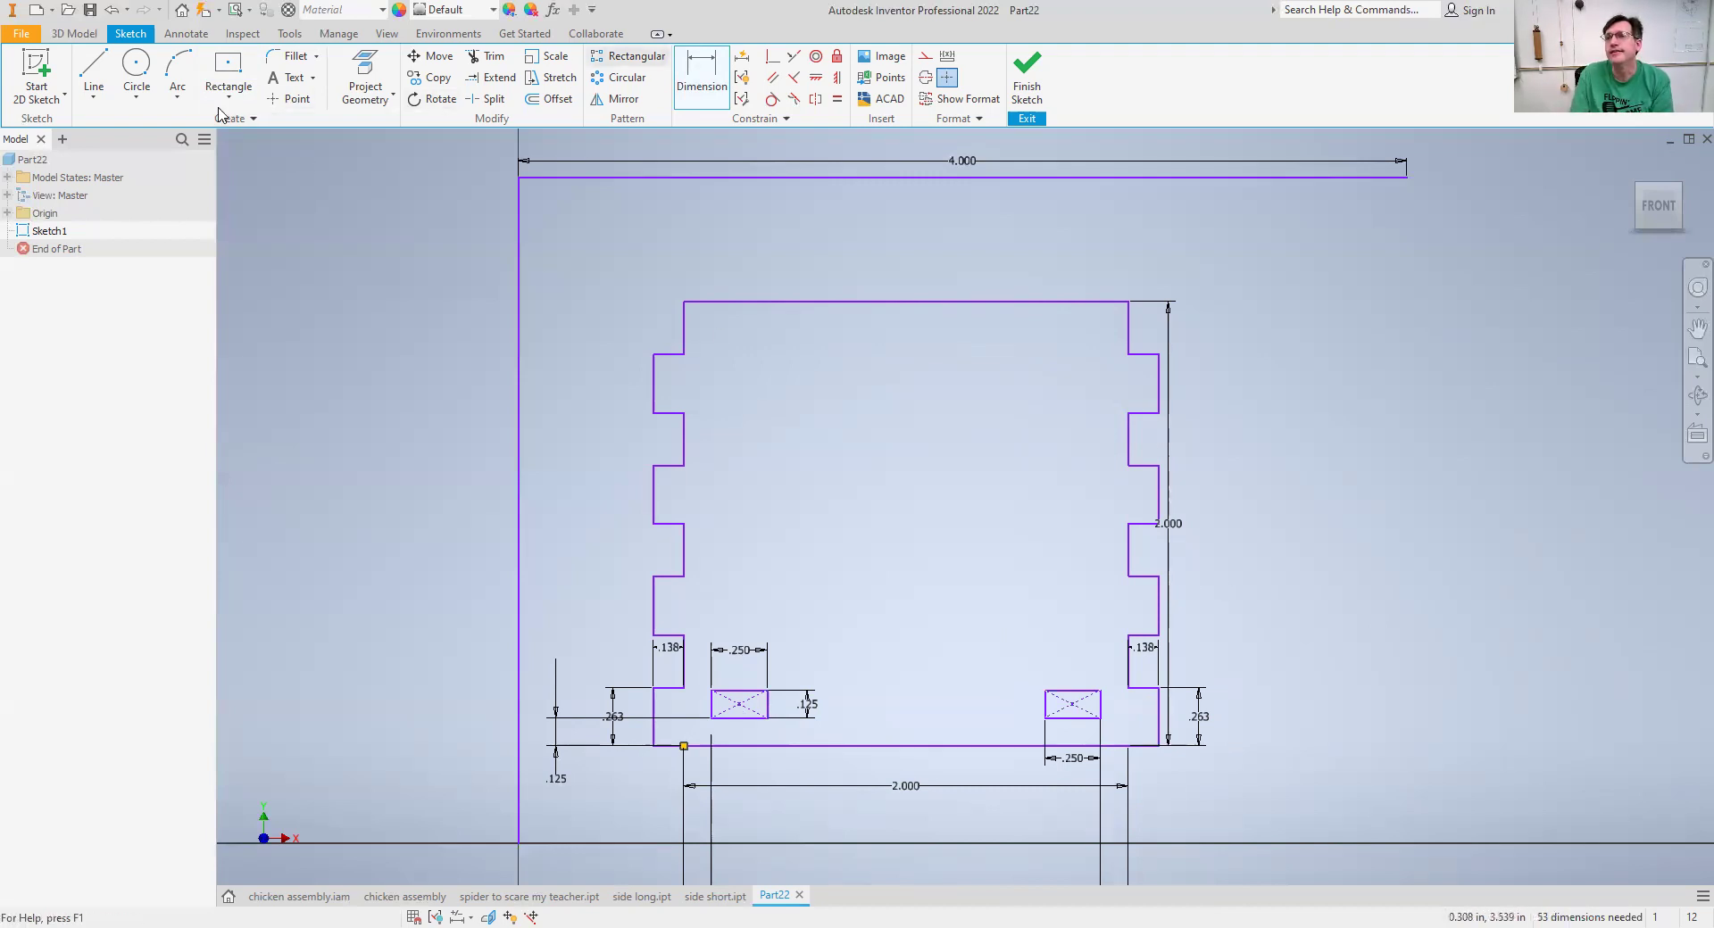
Sketch a face inside the panel: two circles as eyes and a crescent mouth made of two arcs below them.
{"action": "left_click", "coordinate": [135, 67]}
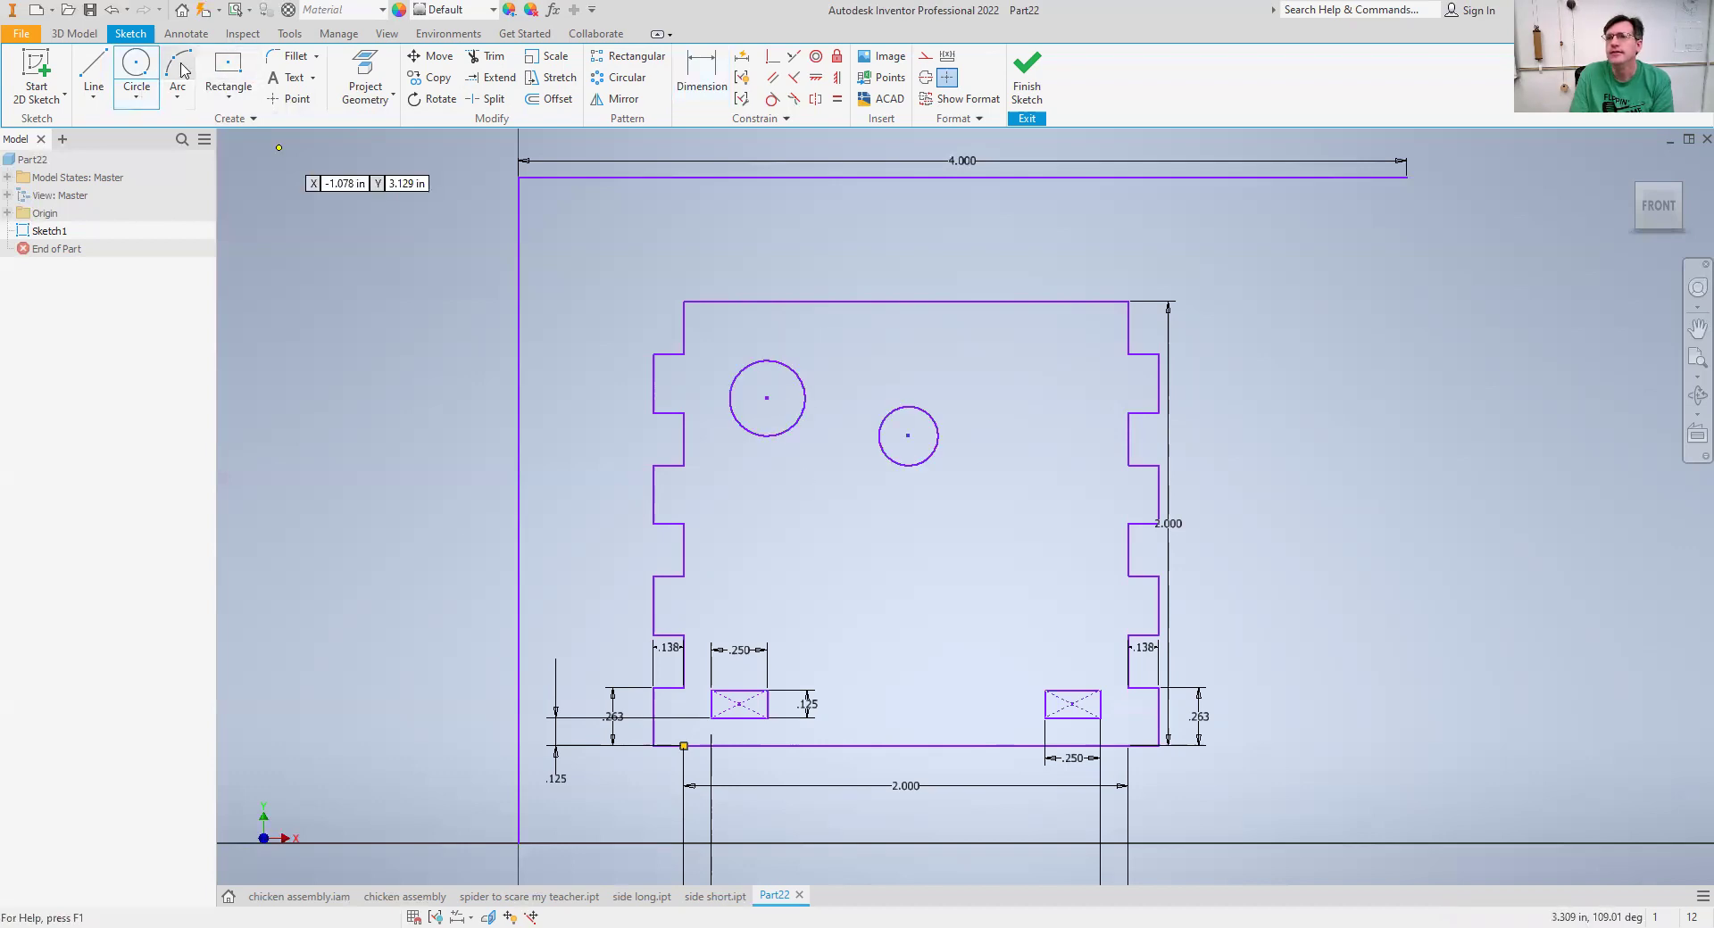
{"action": "left_click", "coordinate": [180, 78]}
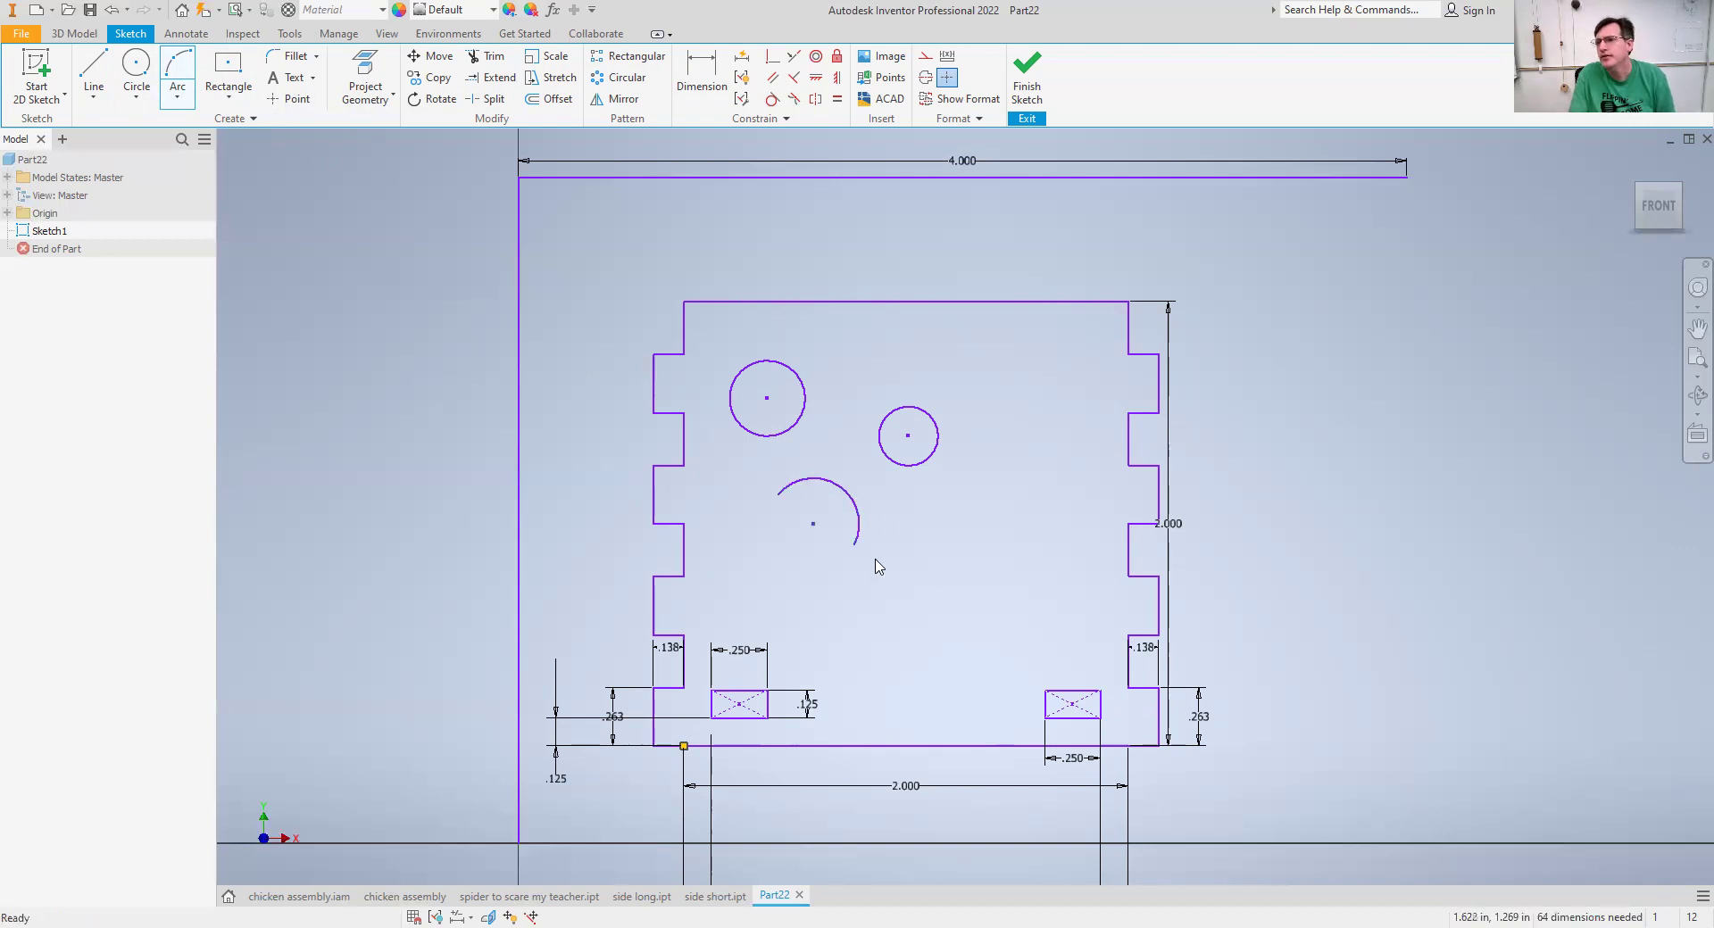
{"action": "key", "text": "Escape"}
{"action": "left_click", "coordinate": [177, 70]}
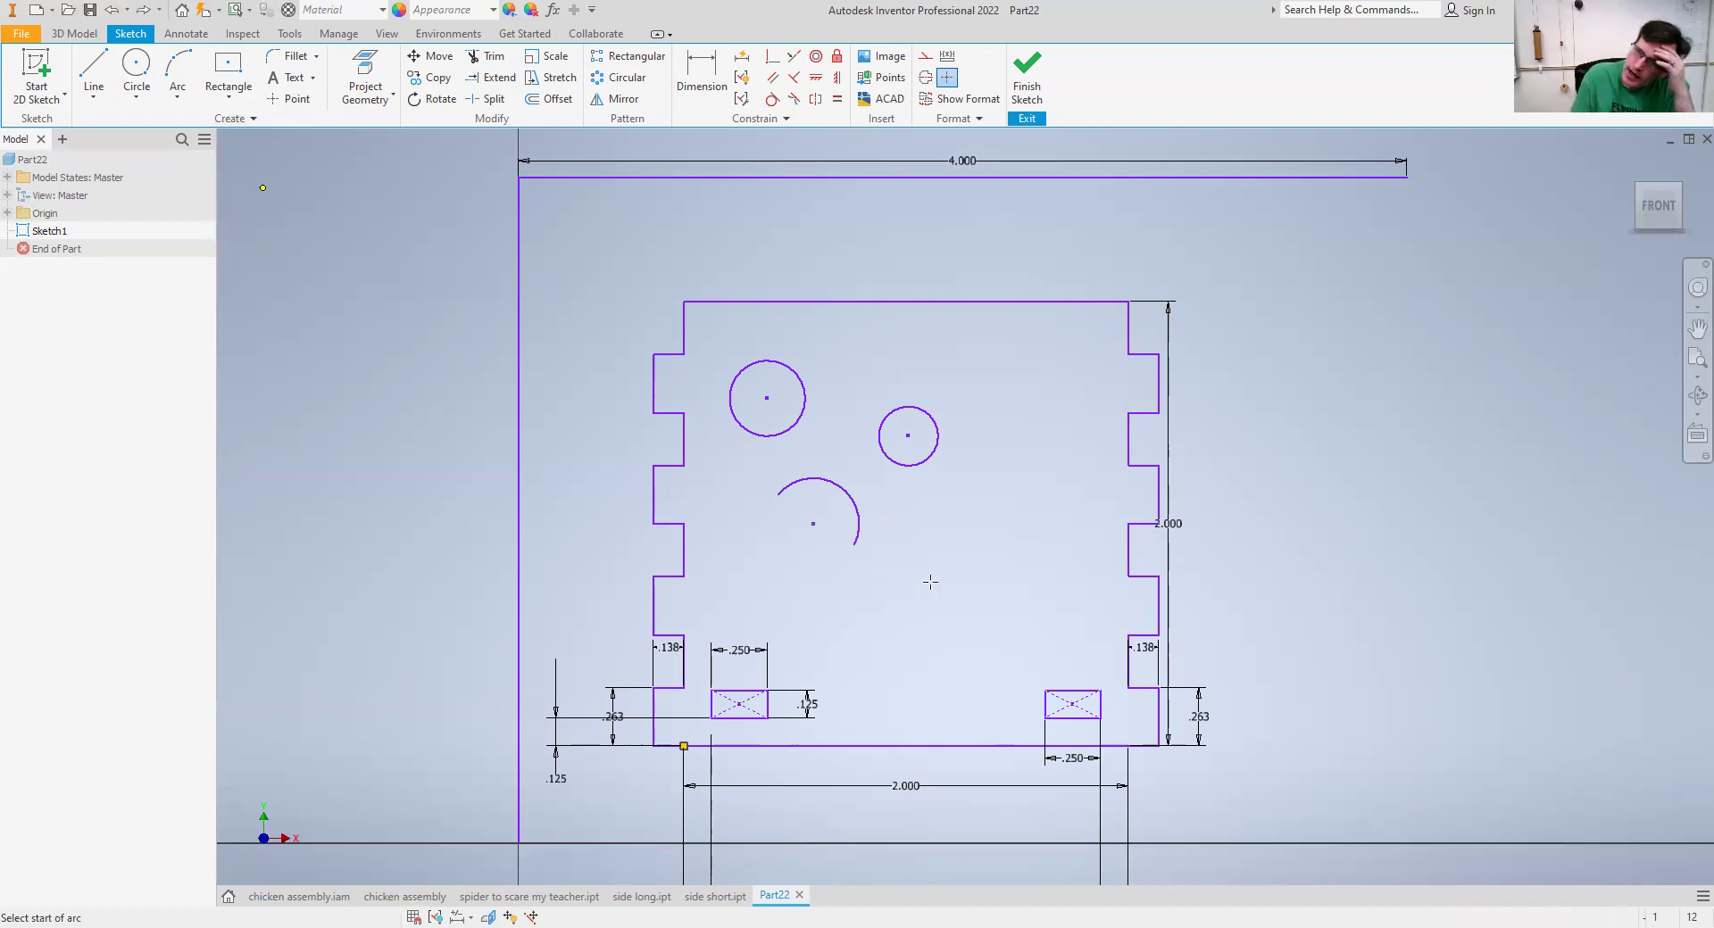
Finish the sketch and extrude the tabbed panel profile 1/8 in, leaving the slots and face shapes as openings.
{"action": "left_click", "coordinate": [1026, 76]}
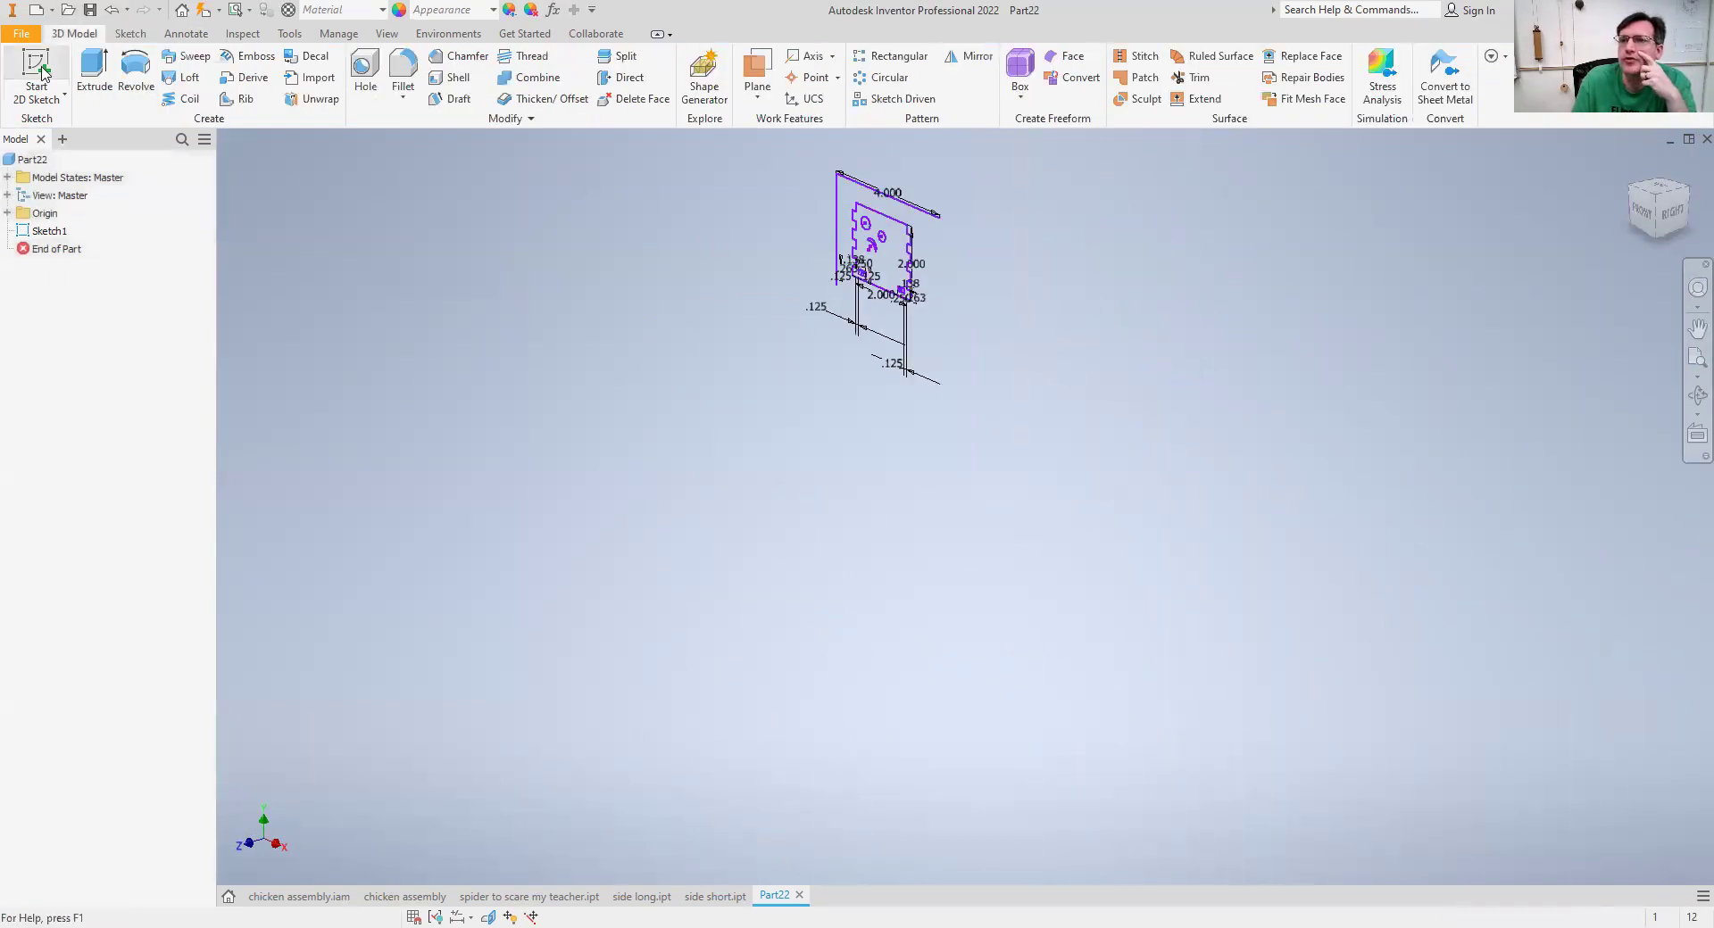
{"action": "left_click", "coordinate": [94, 71]}
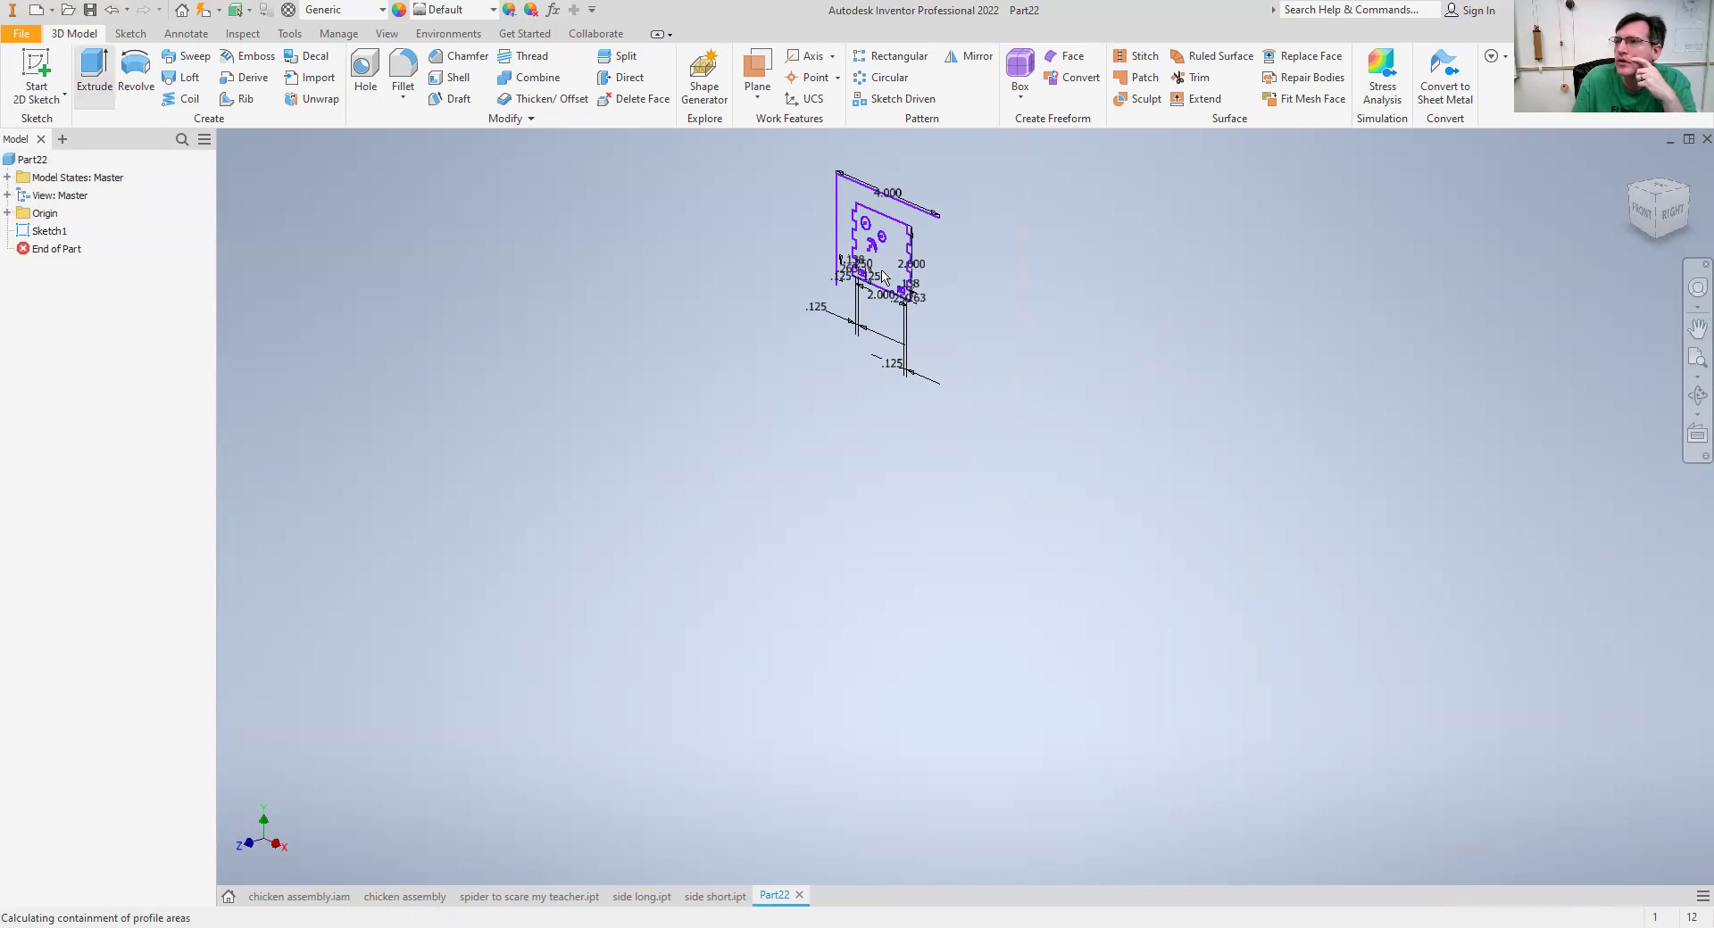
{"action": "scroll", "coordinate": [884, 281], "scroll_direction": "up", "scroll_amount": 5}
{"action": "left_click", "coordinate": [946, 170]}
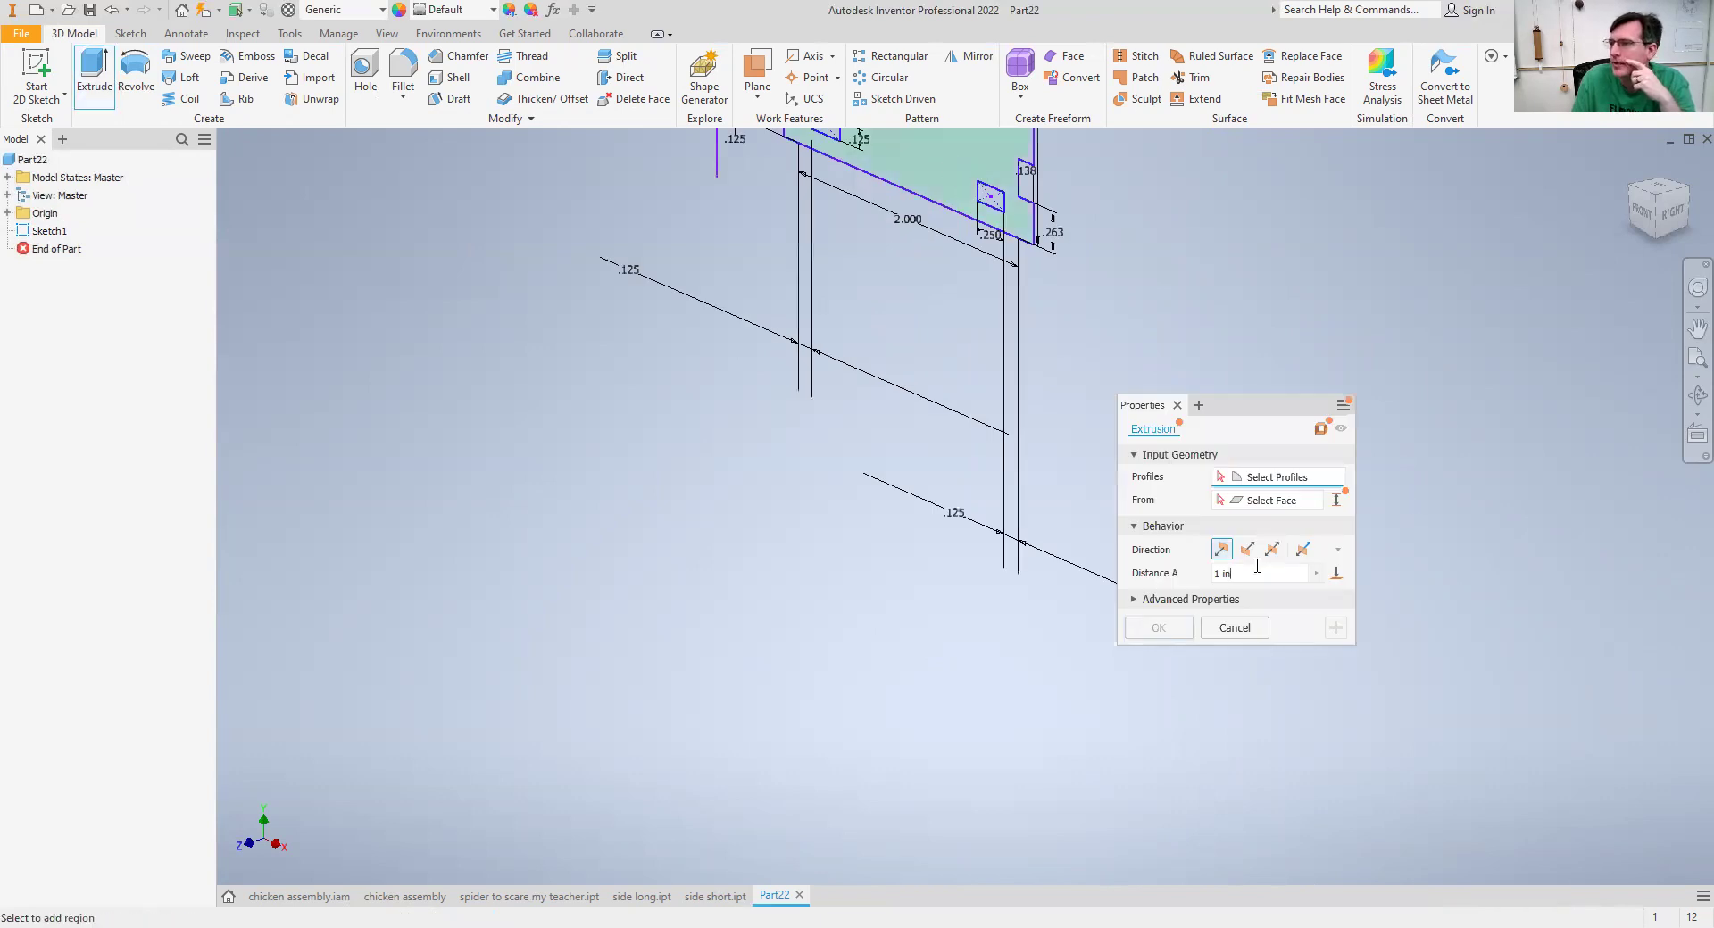
{"action": "type", "text": "1/8"}
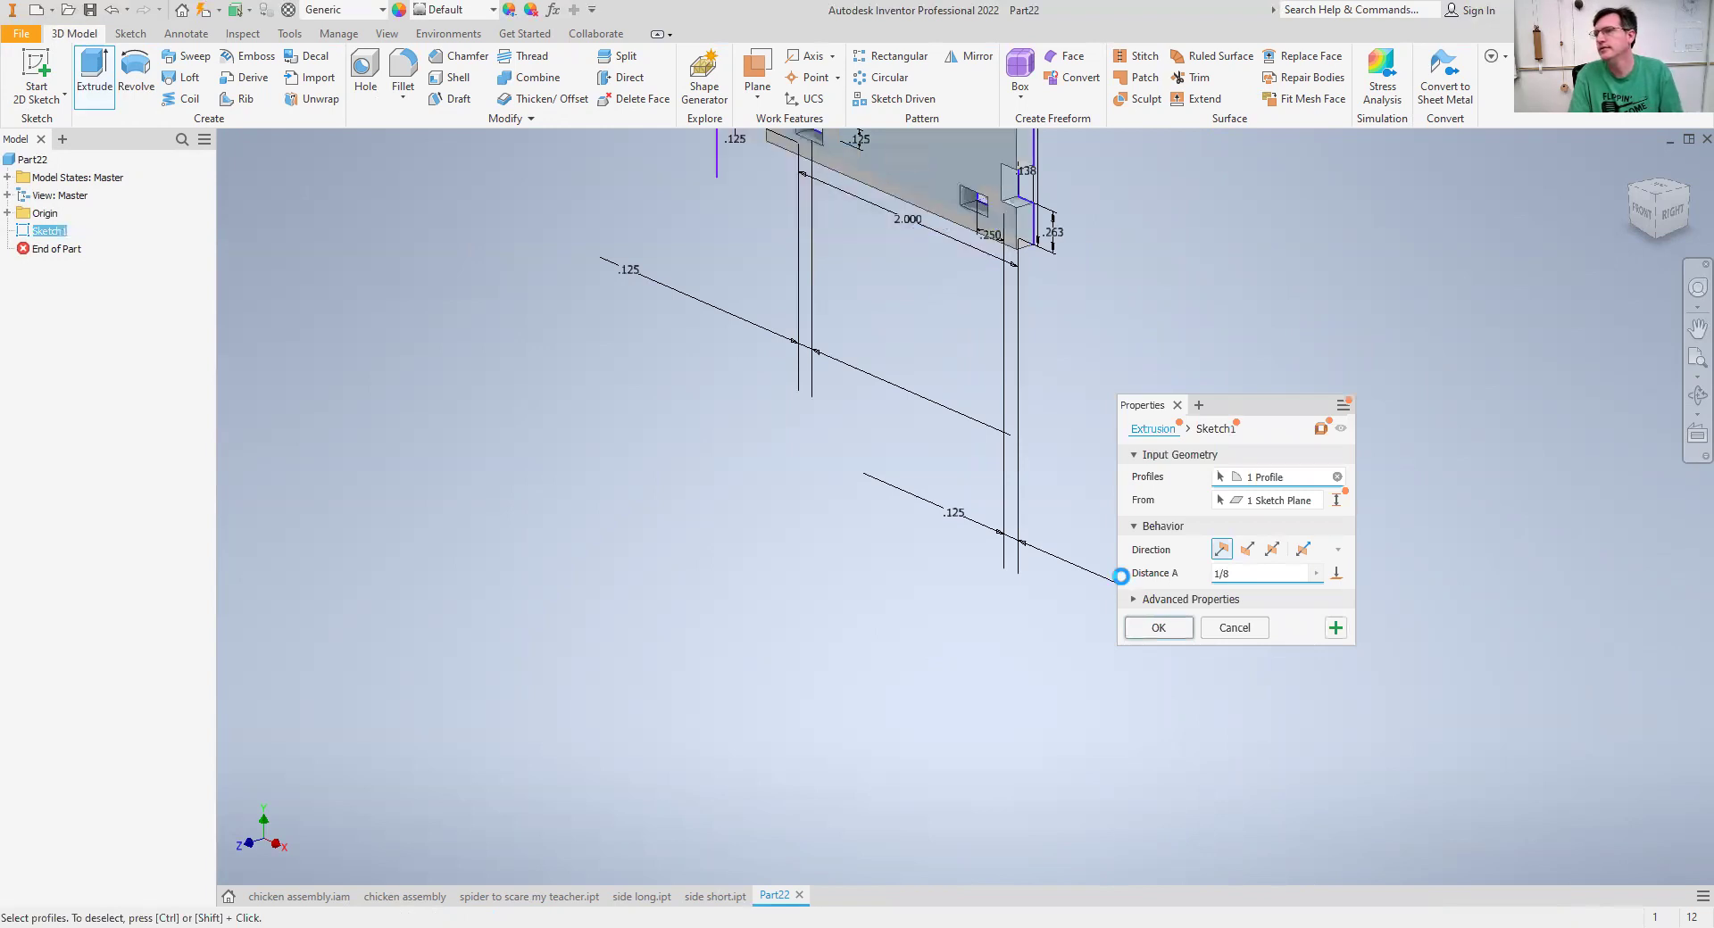
{"action": "key", "text": "Return"}
{"action": "key", "text": "F6"}
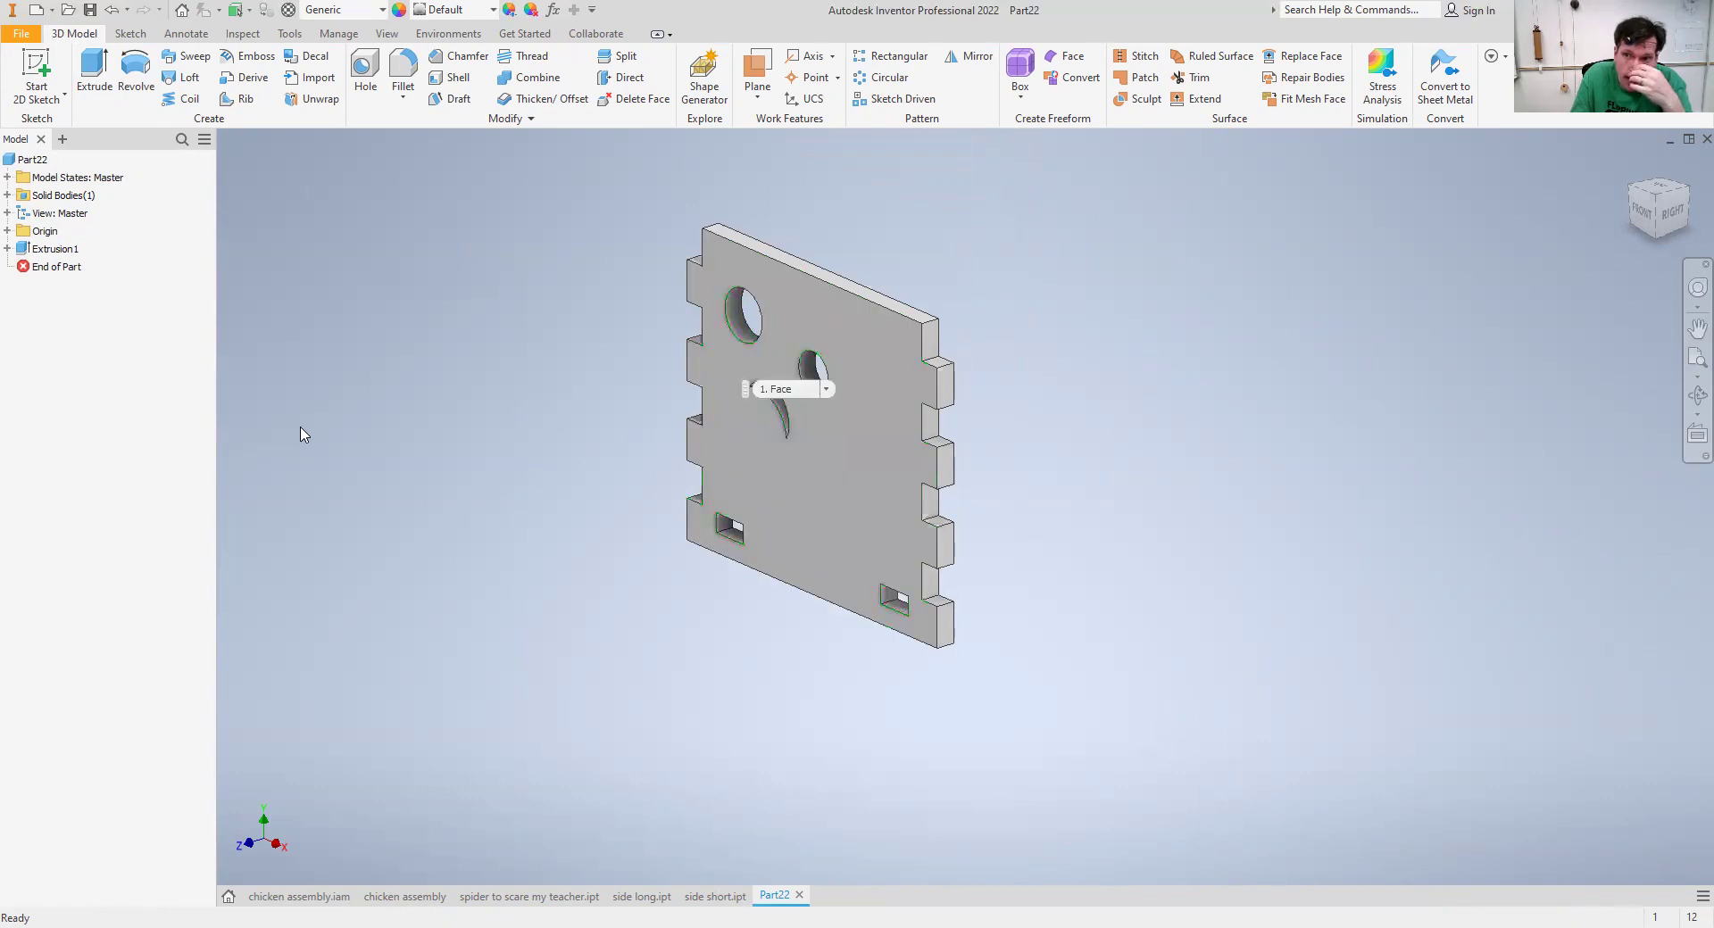
Reopen the extrusion's sketch to review its geometry, and return to the solid panel.
{"action": "left_click", "coordinate": [7, 249]}
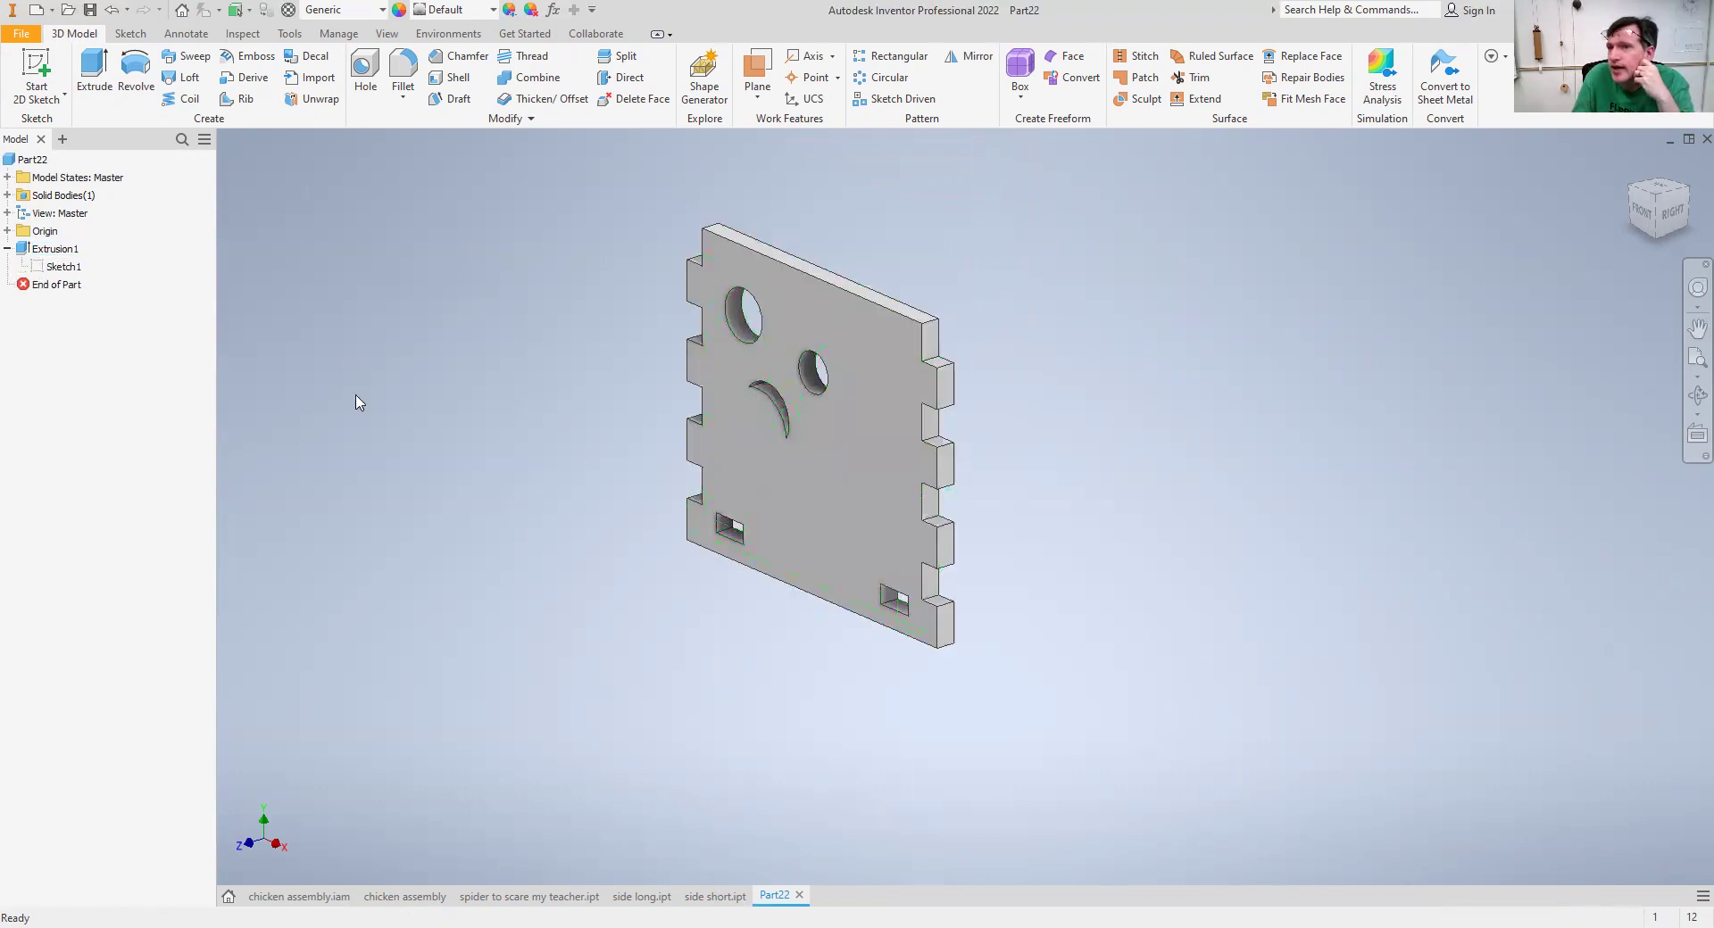
{"action": "double_click", "coordinate": [63, 267]}
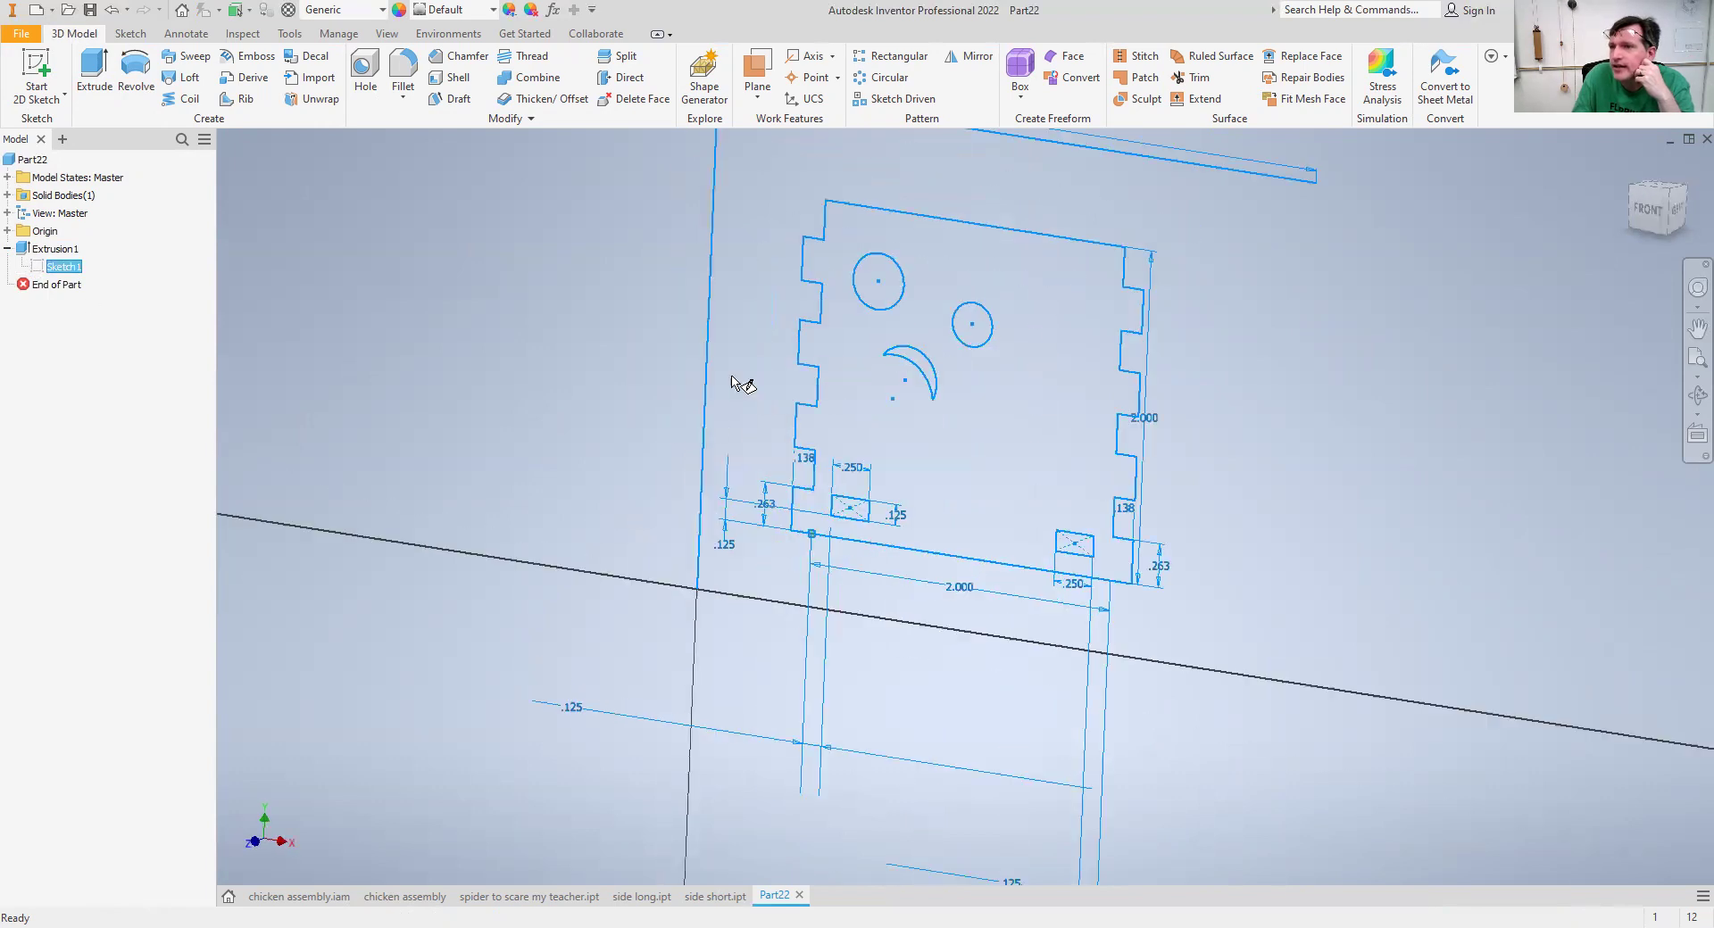
{"action": "middle_click_drag", "start_coordinate": [682, 391], "coordinate": [563, 622]}
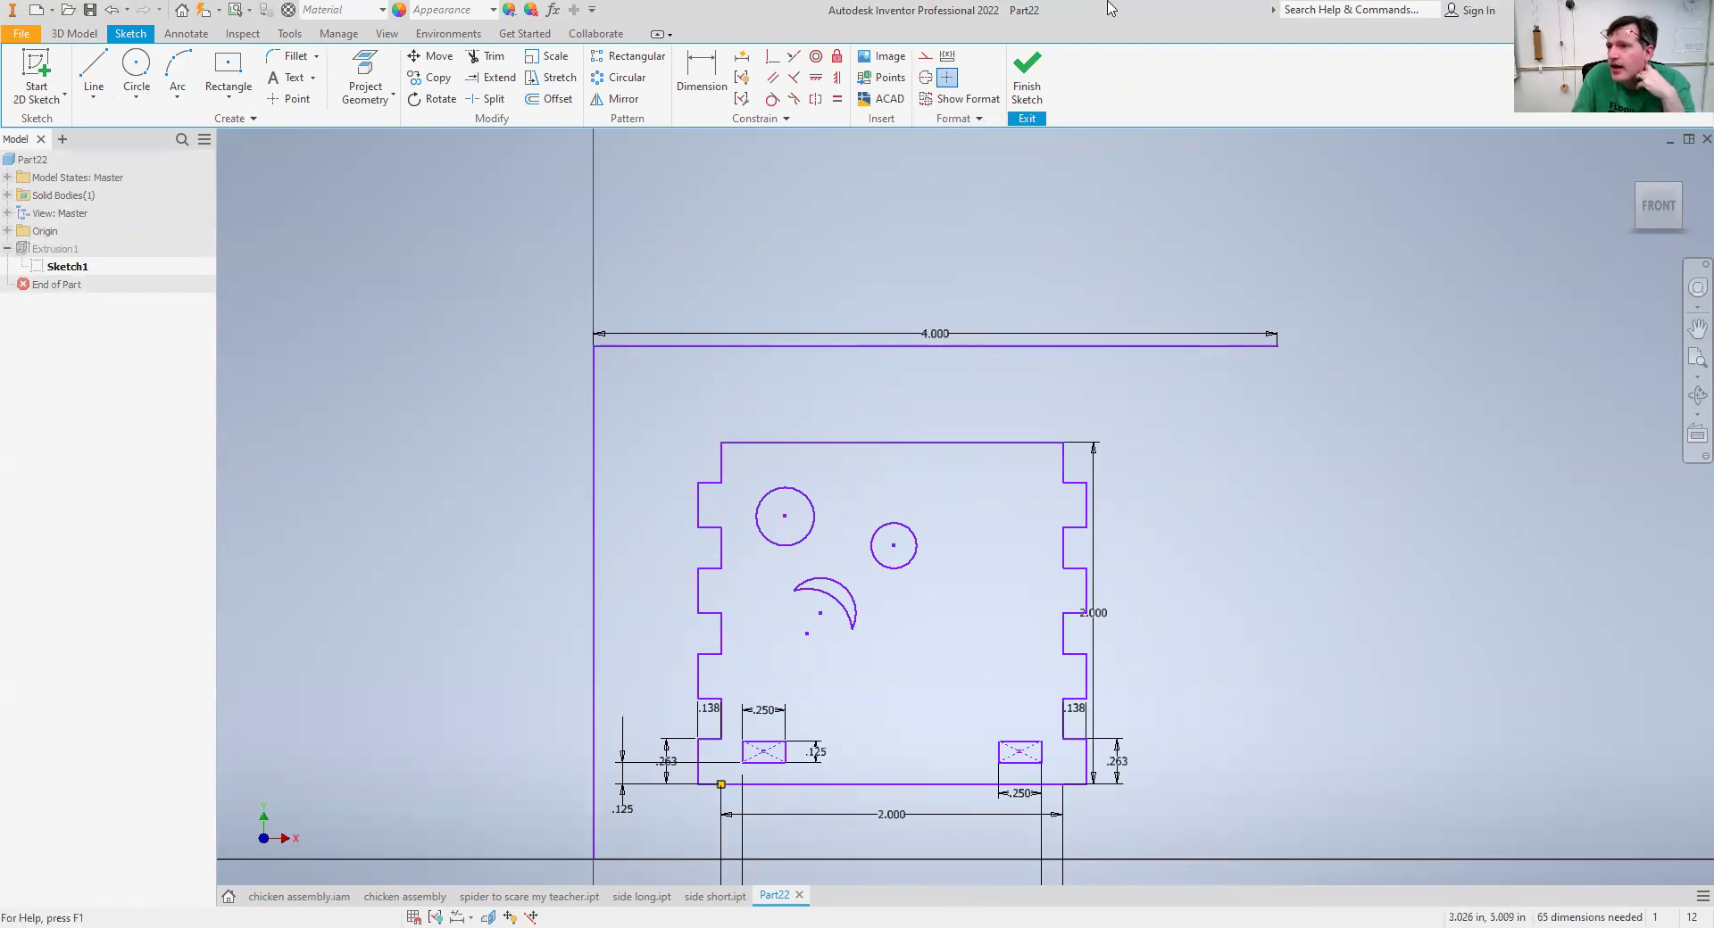
{"action": "left_click", "coordinate": [1026, 71]}
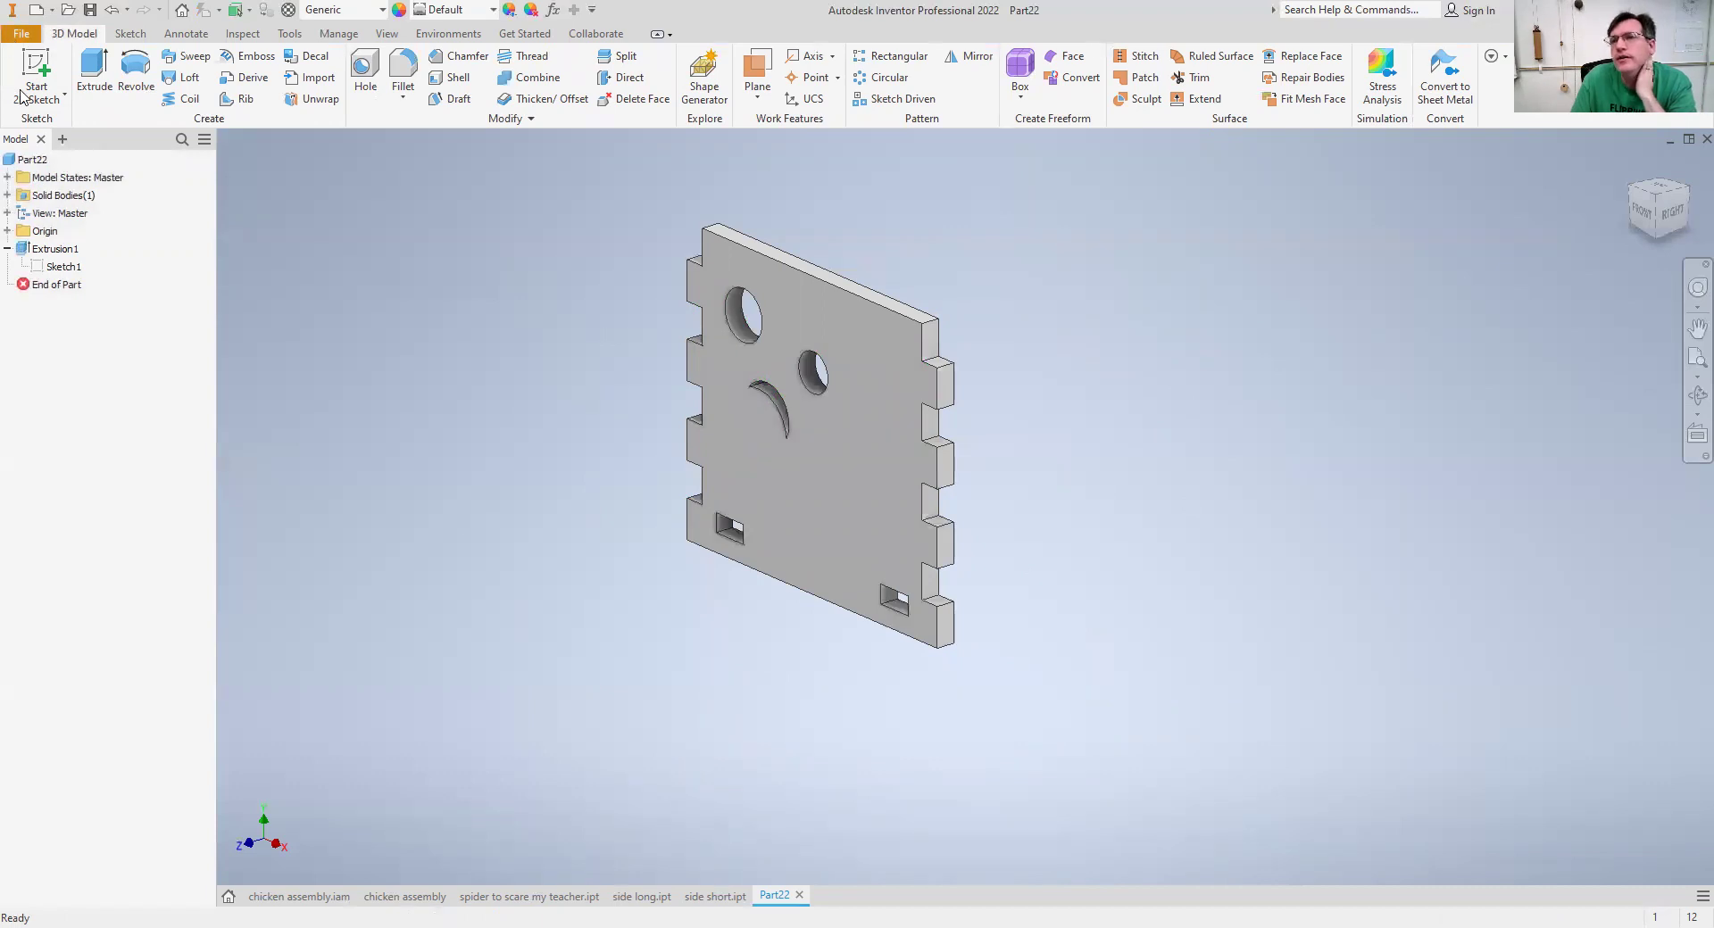
Save the part in the Downloads folder as "short tall".
{"action": "mouse_move", "coordinate": [79, 233]}
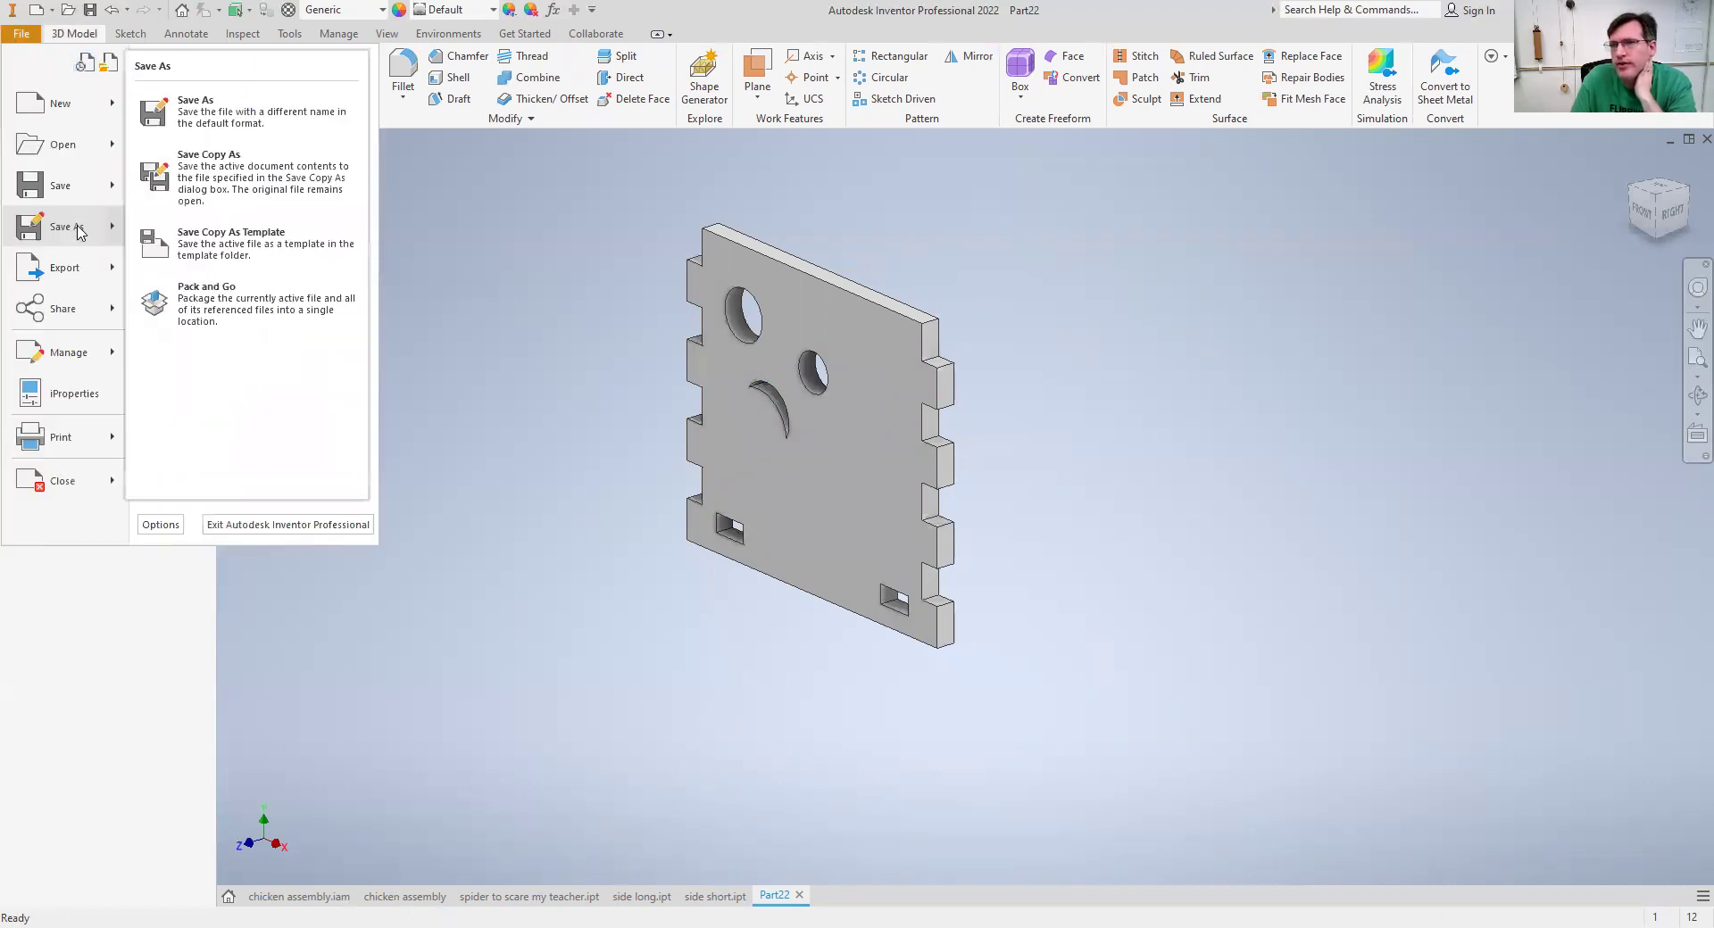
{"action": "left_click", "coordinate": [78, 232]}
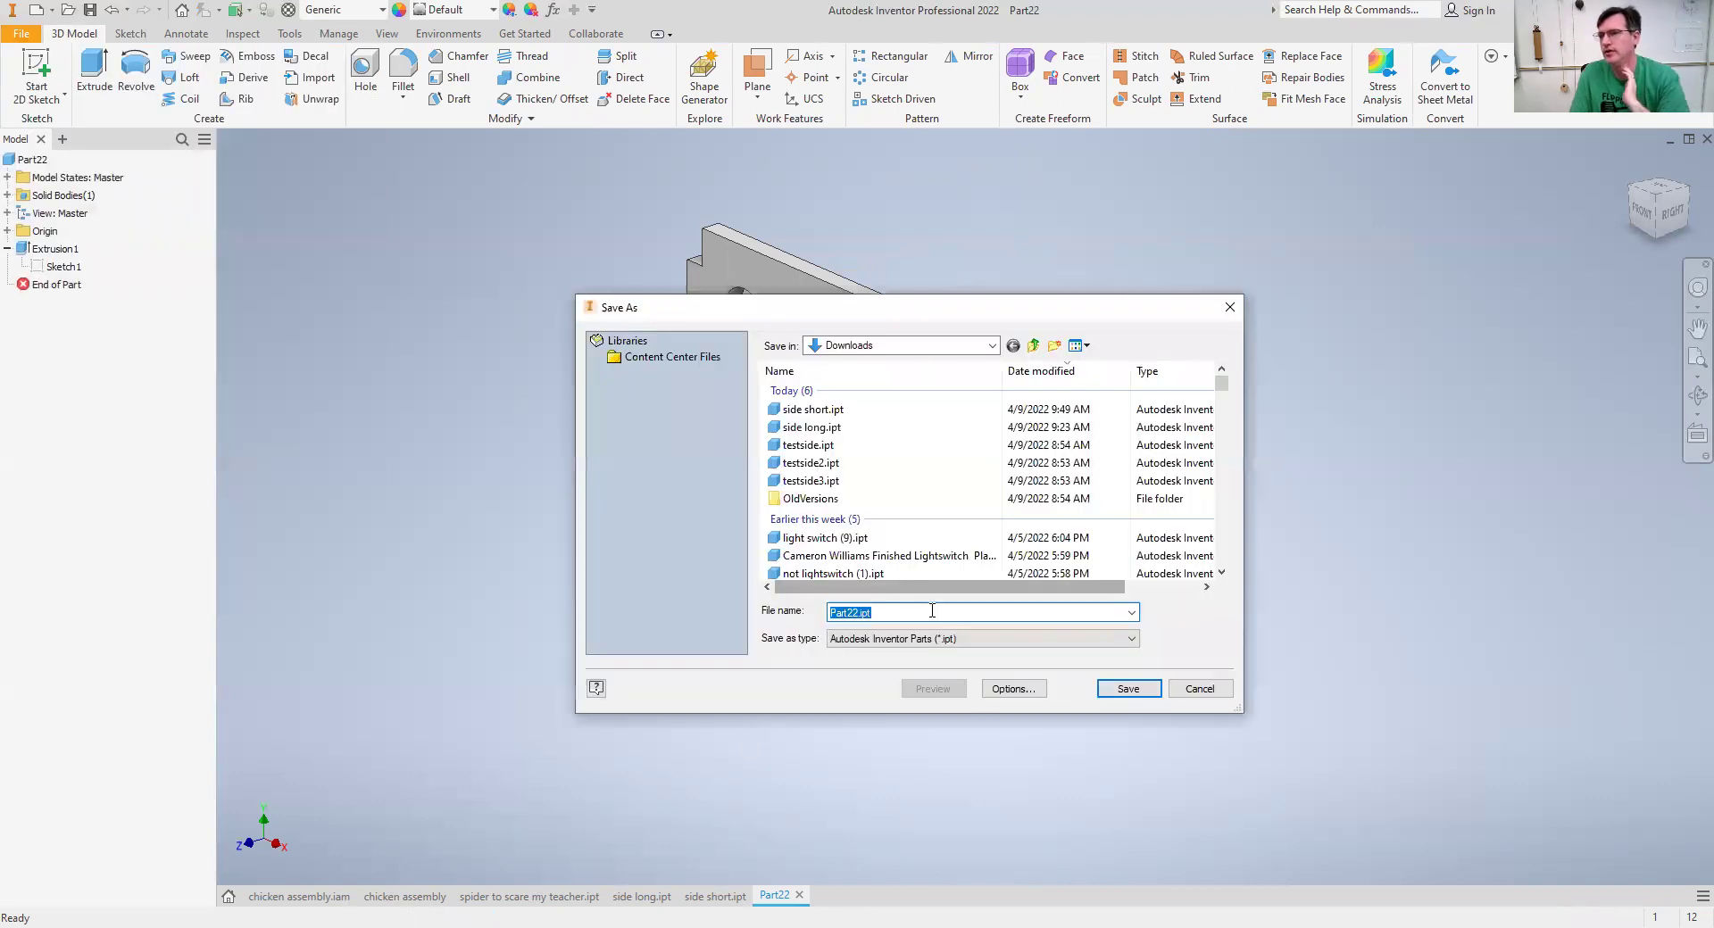
{"action": "type", "text": "s"}
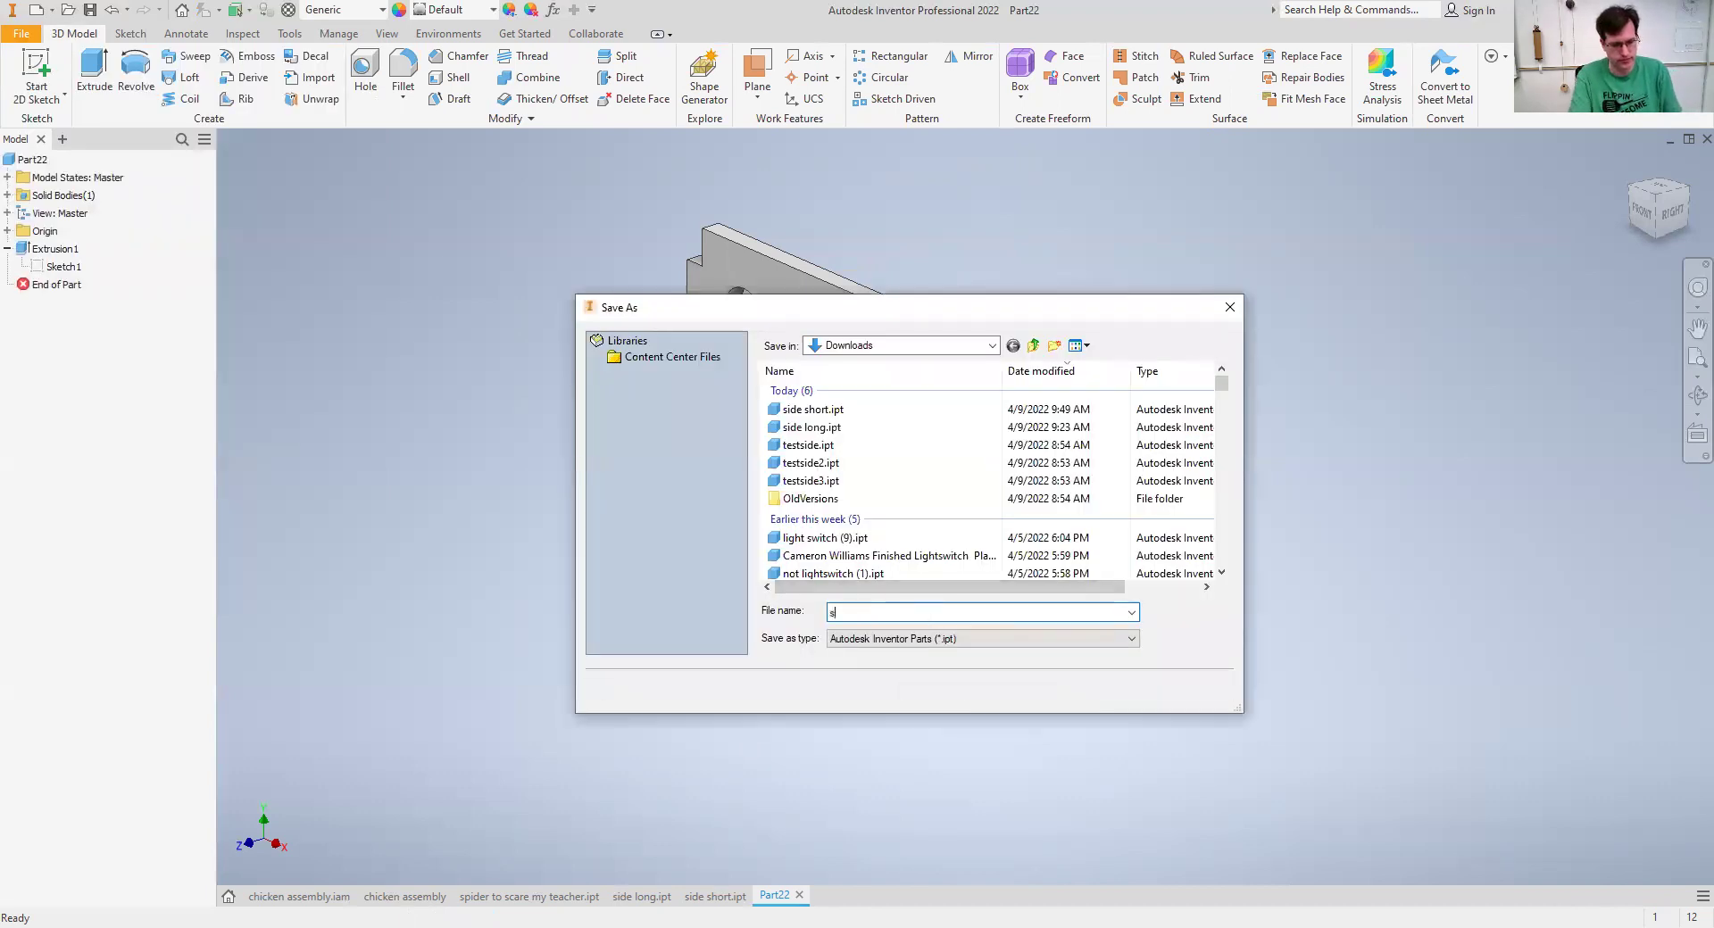
{"action": "type", "text": "hort tall"}
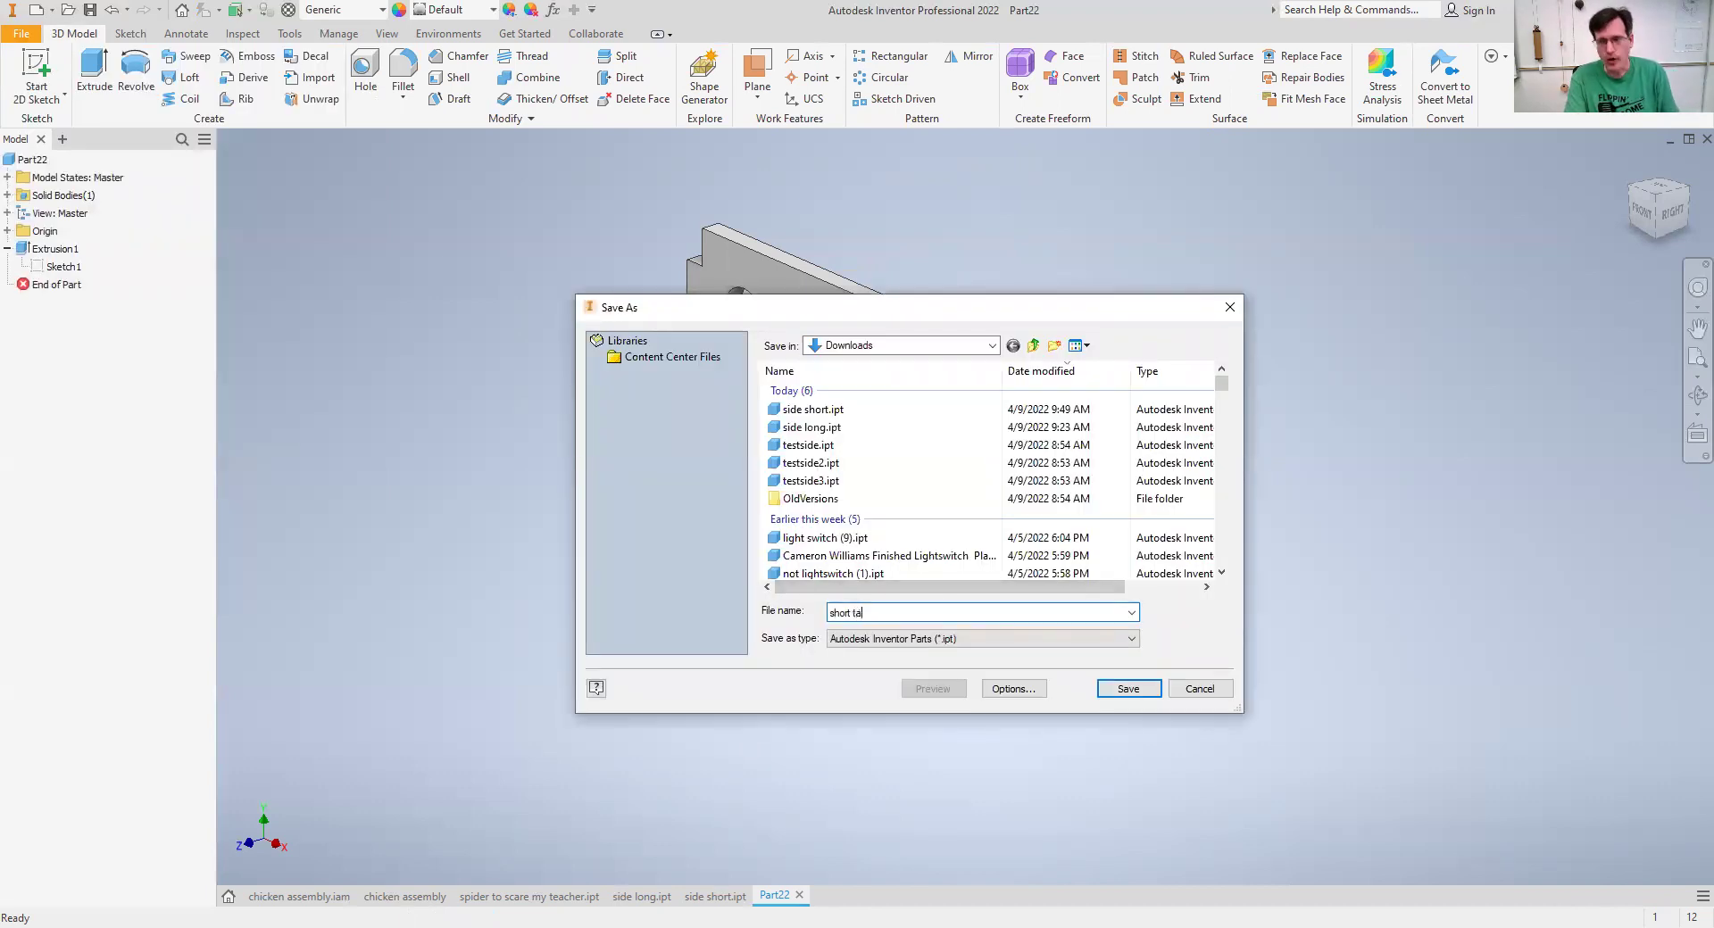
{"action": "left_click", "coordinate": [1128, 688]}
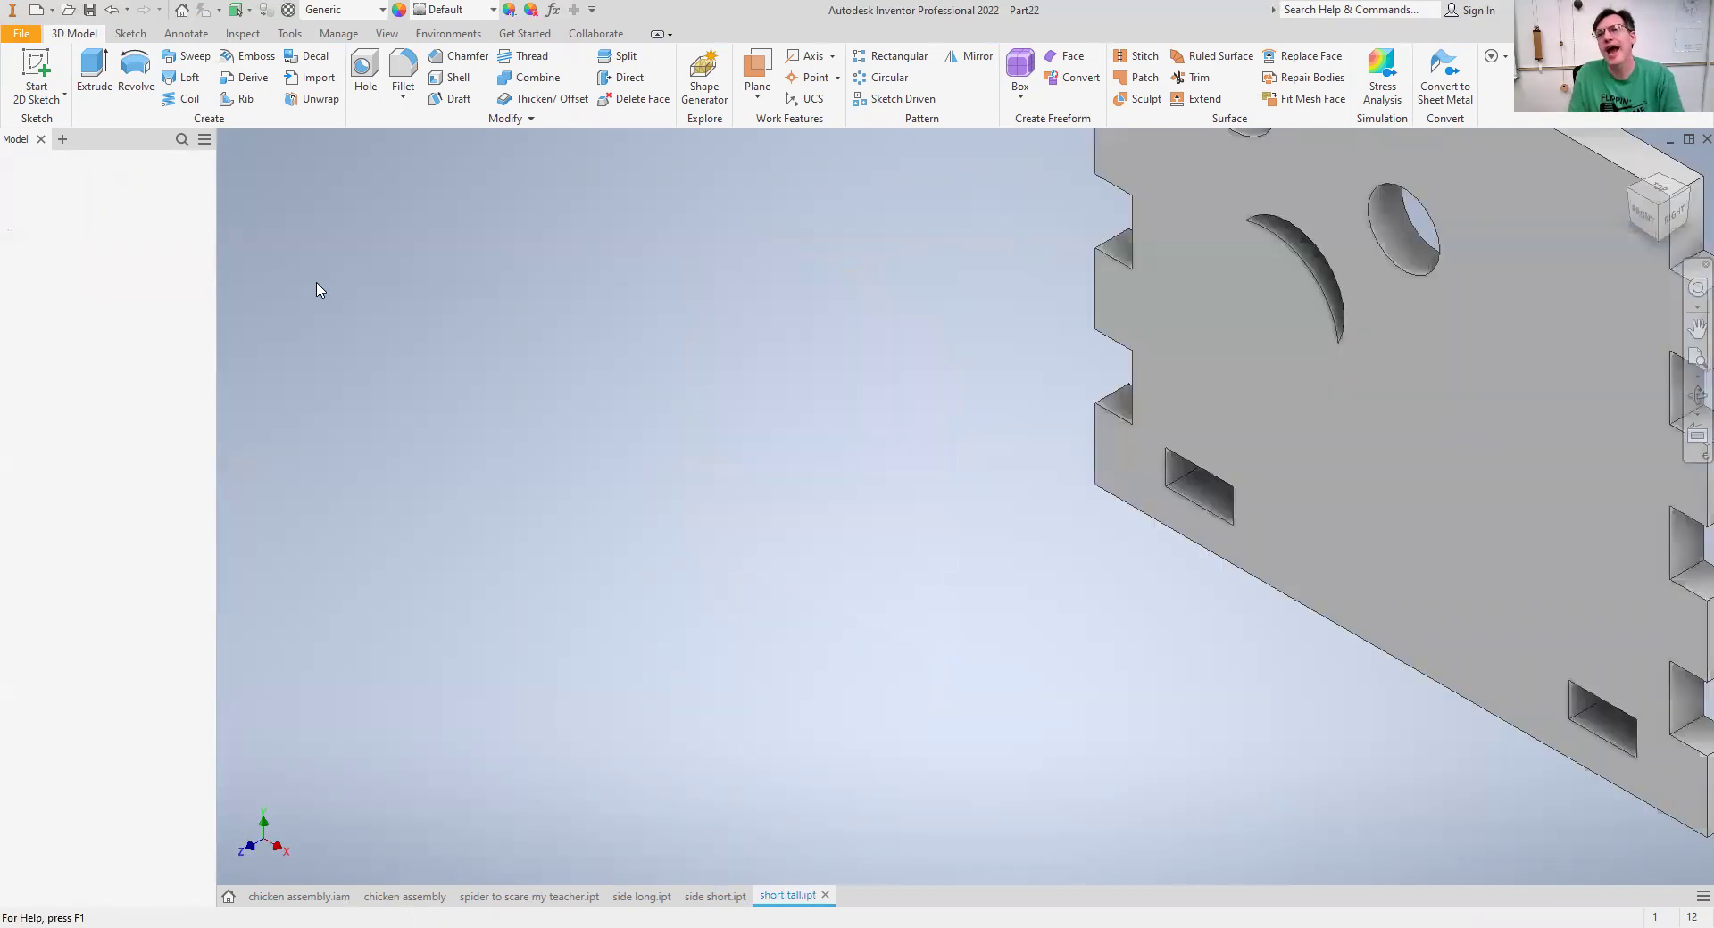
Save a second version of the panel in the Downloads folder as "short short".
{"action": "left_click", "coordinate": [21, 34]}
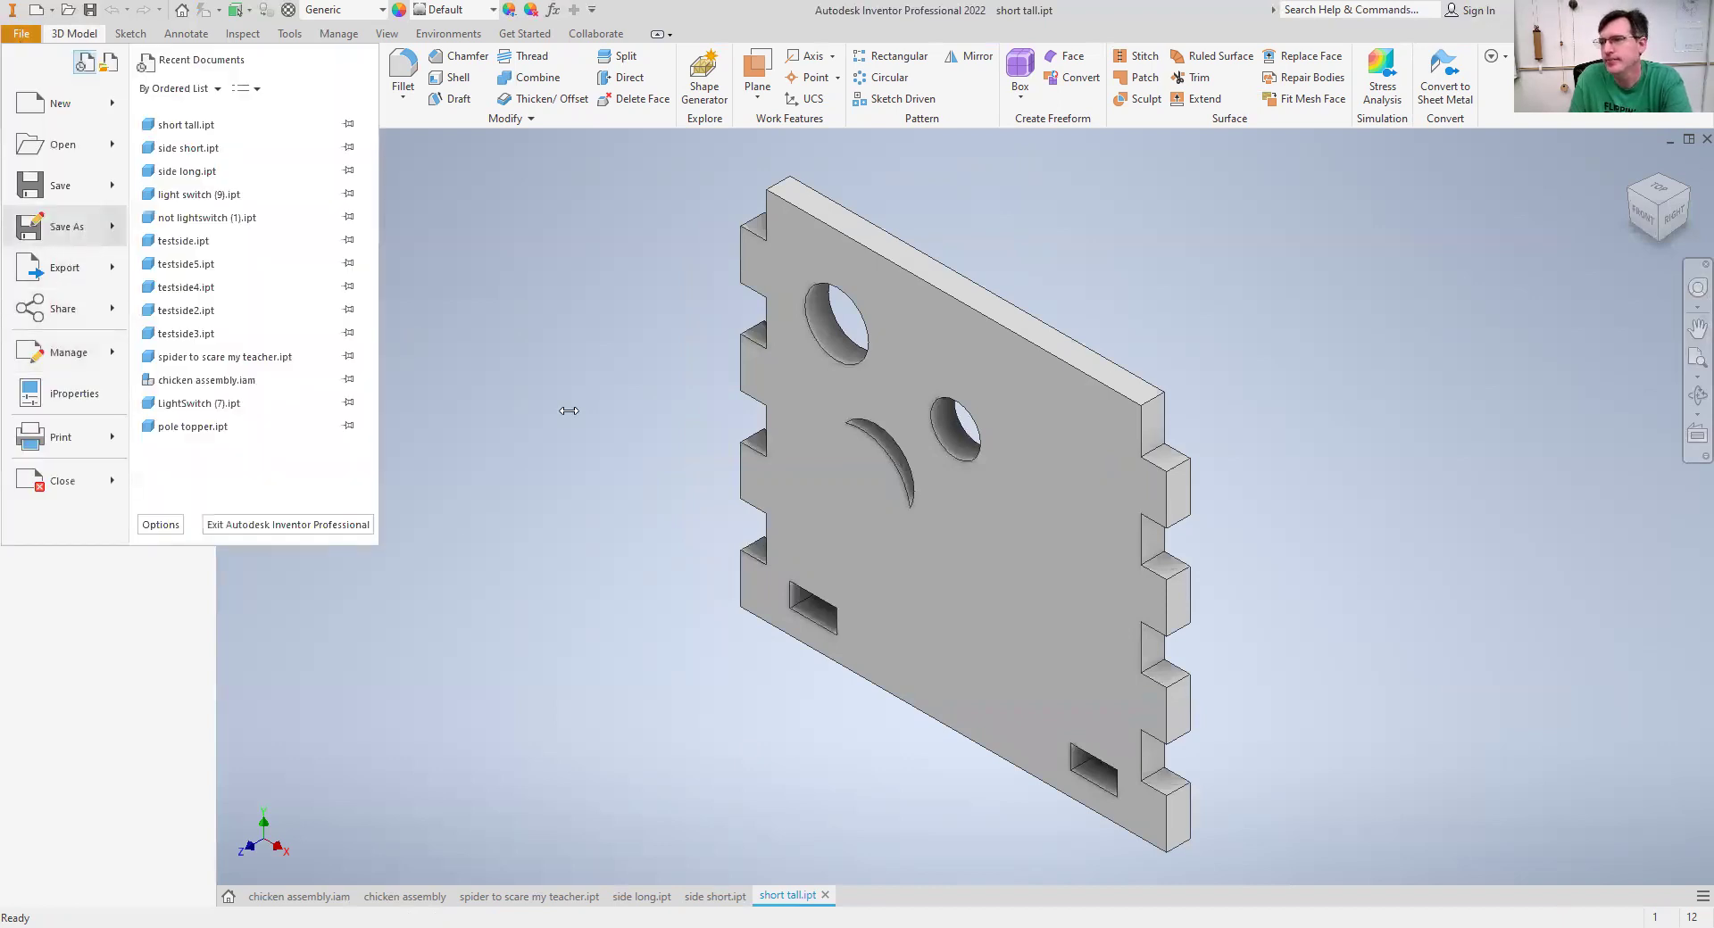
{"action": "type", "text": "s"}
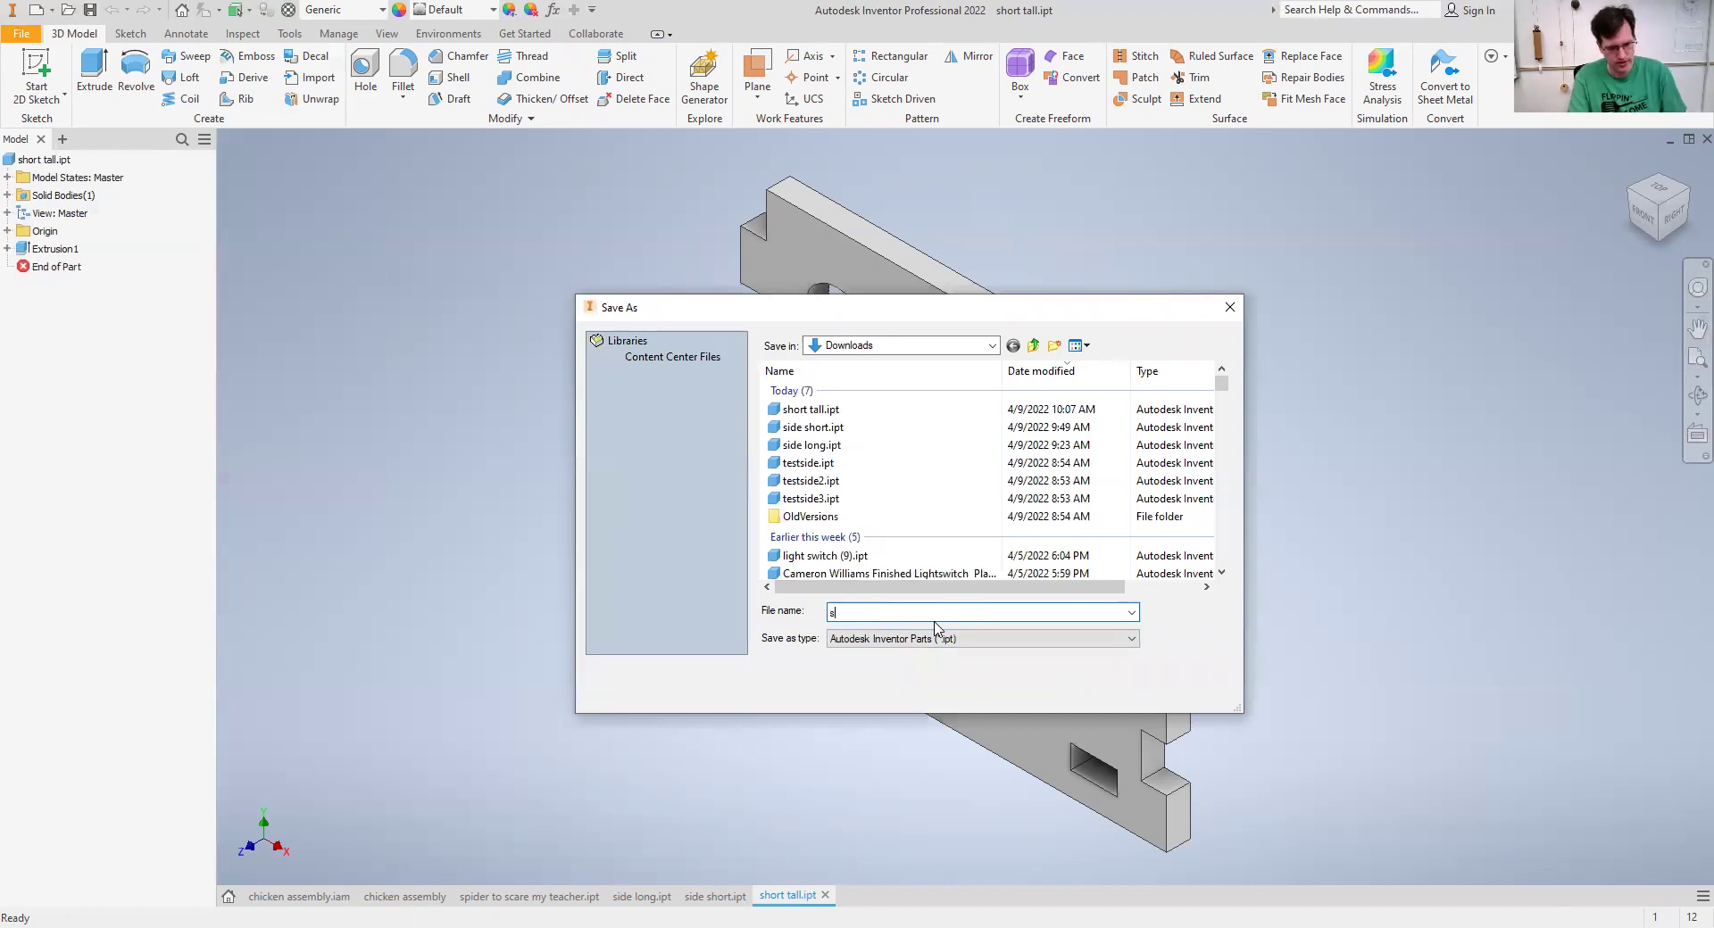
{"action": "type", "text": "hort"}
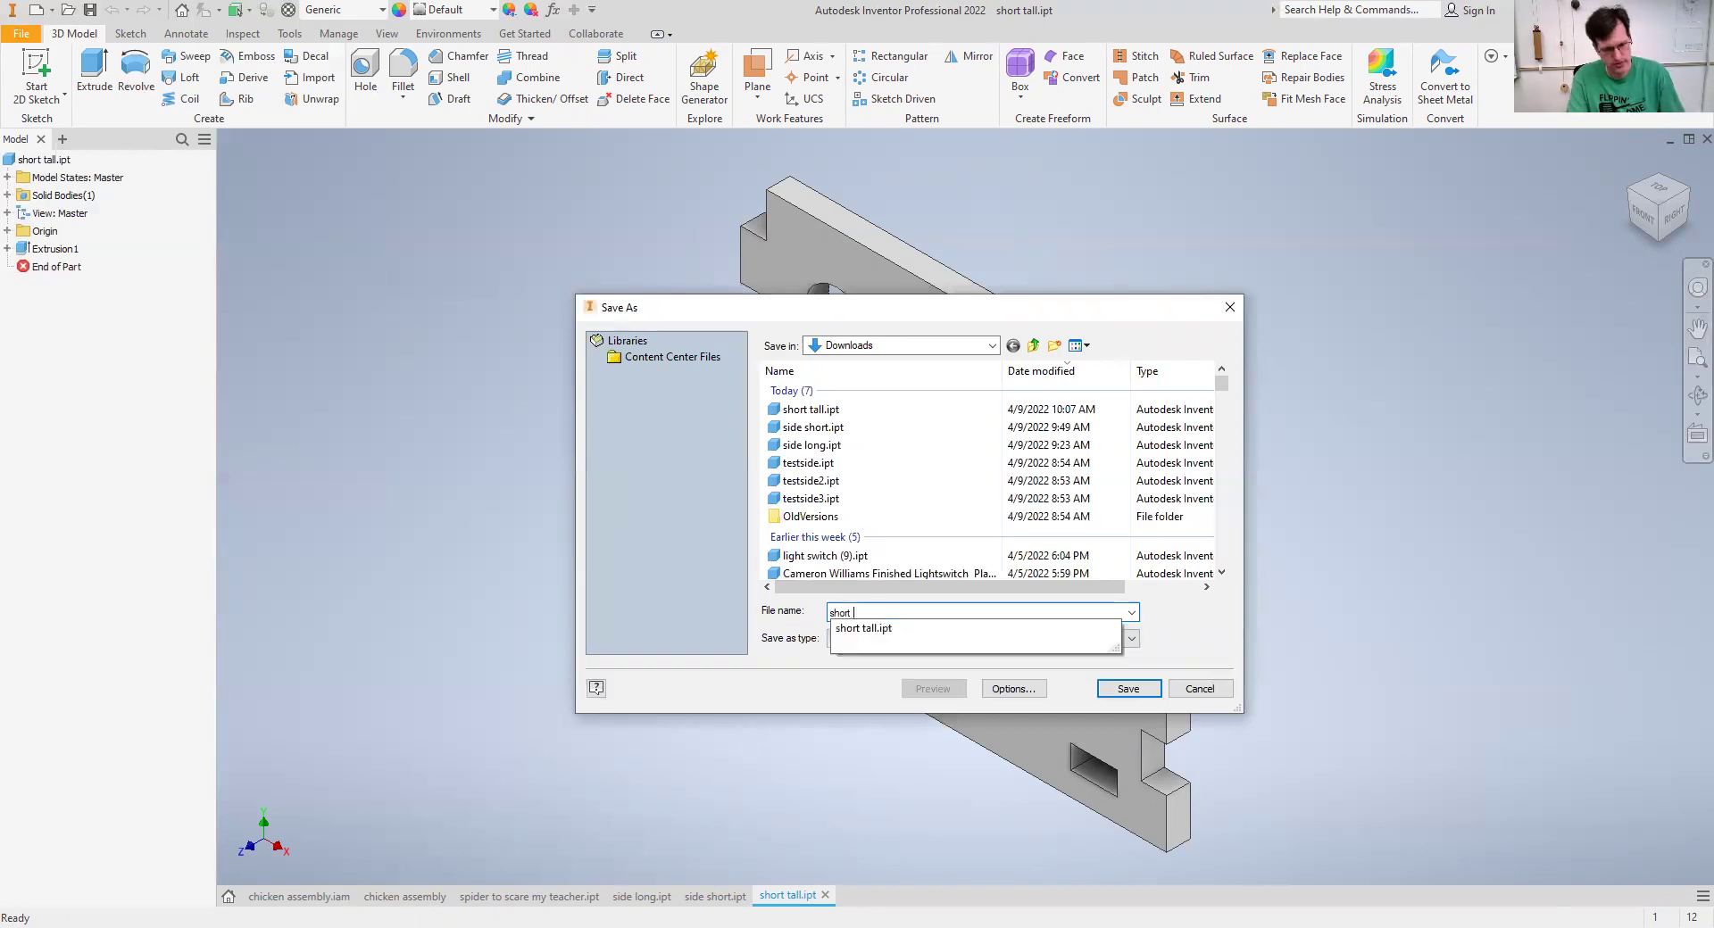
{"action": "type", "text": " short"}
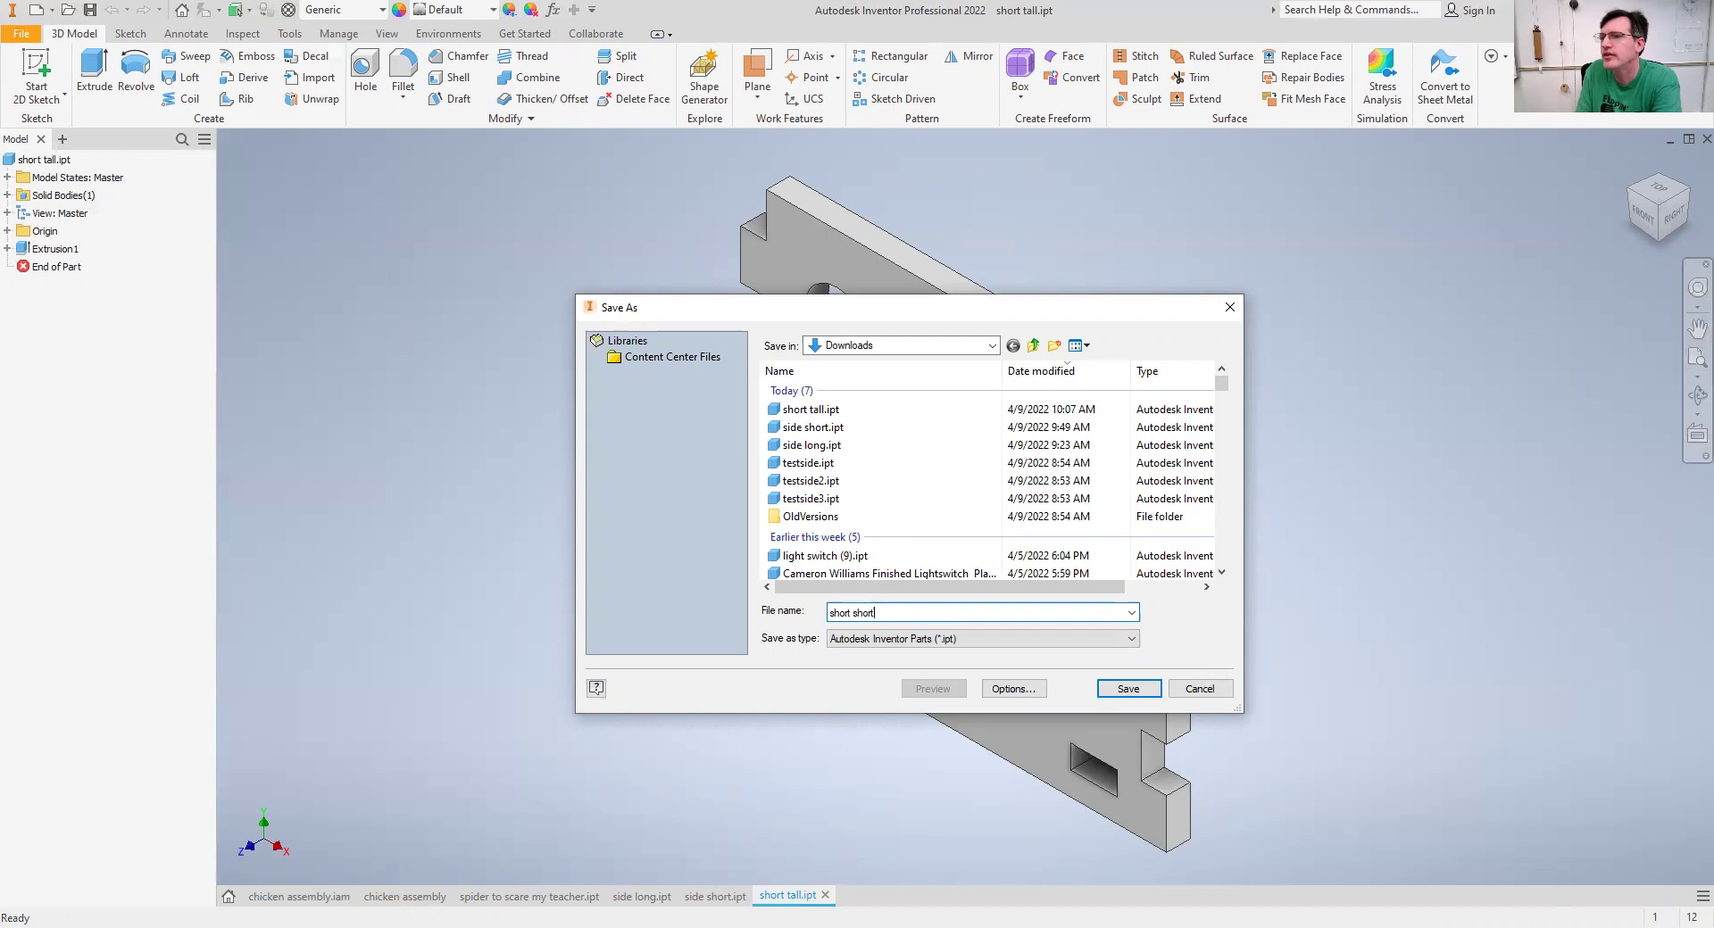
{"action": "left_click", "coordinate": [1123, 688]}
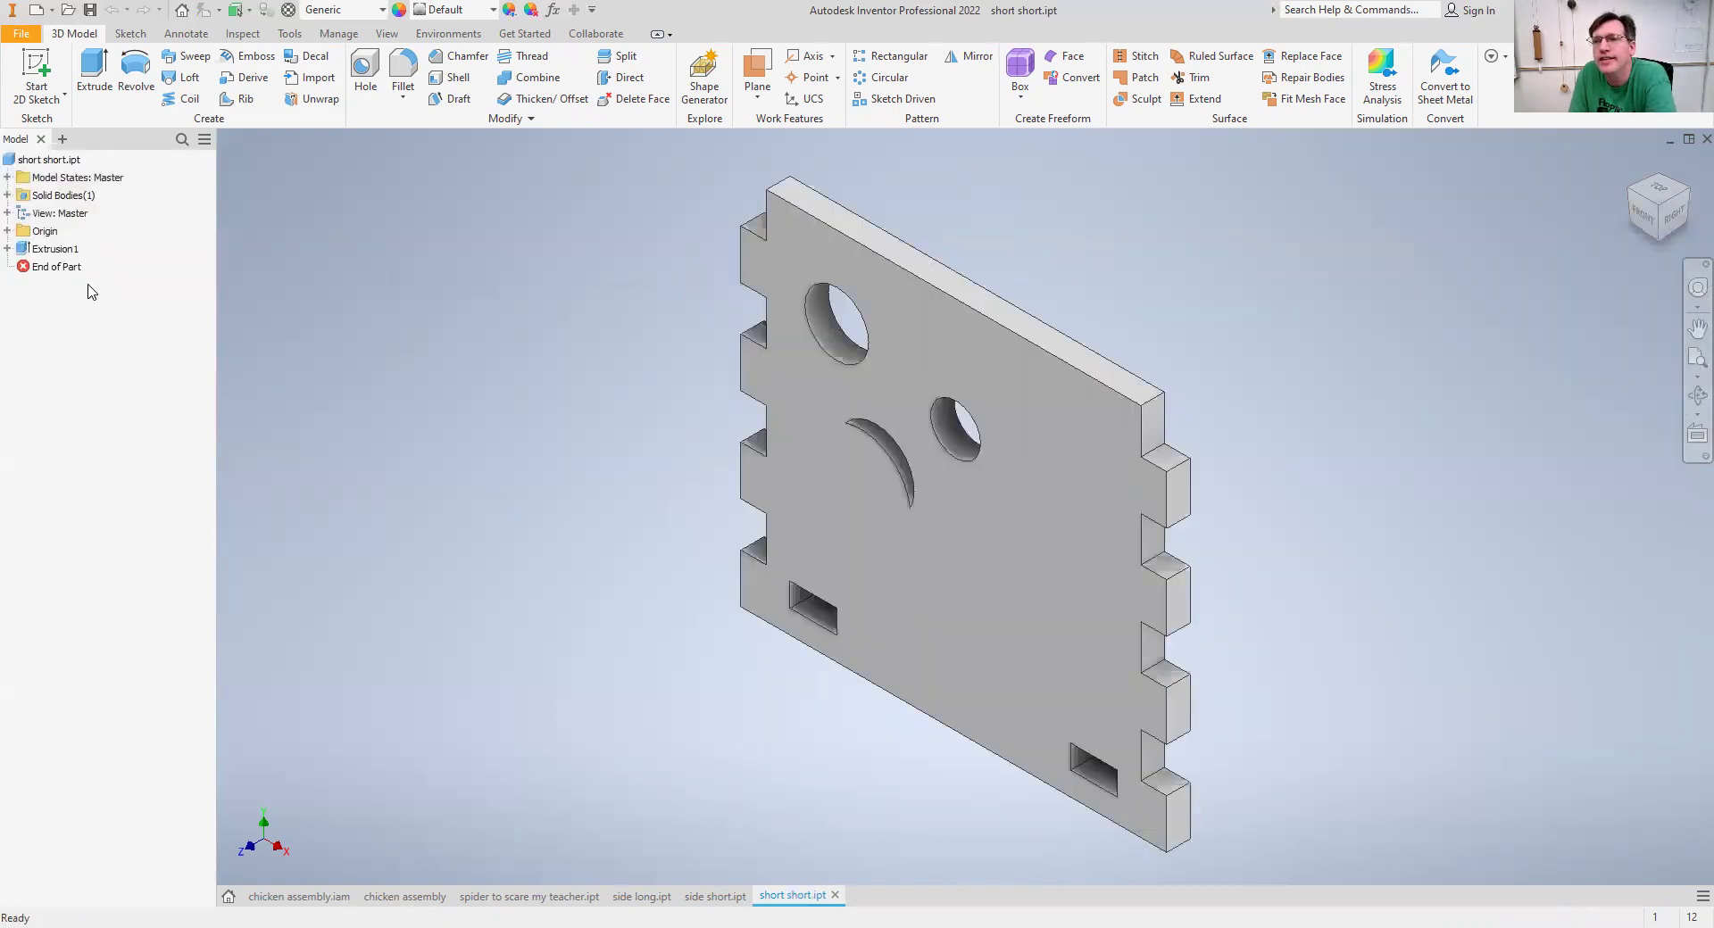
Open the panel extrusion's sketch for editing.
{"action": "left_click", "coordinate": [8, 248]}
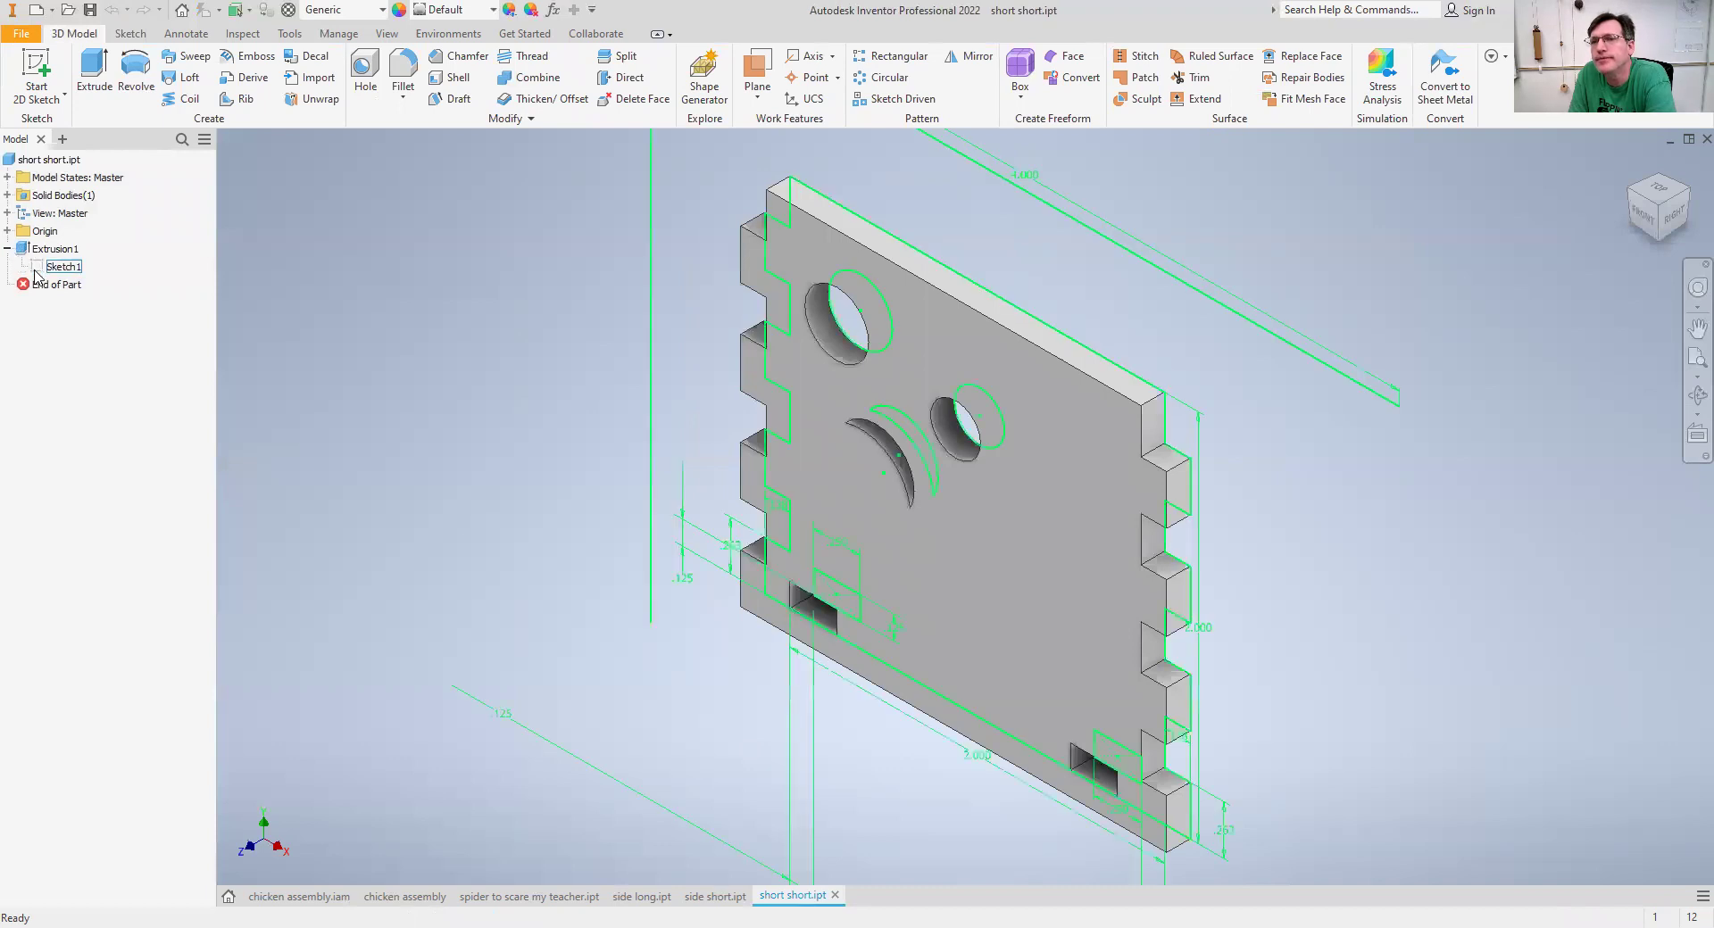
{"action": "double_click", "coordinate": [43, 267]}
{"action": "middle_click_drag", "start_coordinate": [581, 493], "coordinate": [552, 671]}
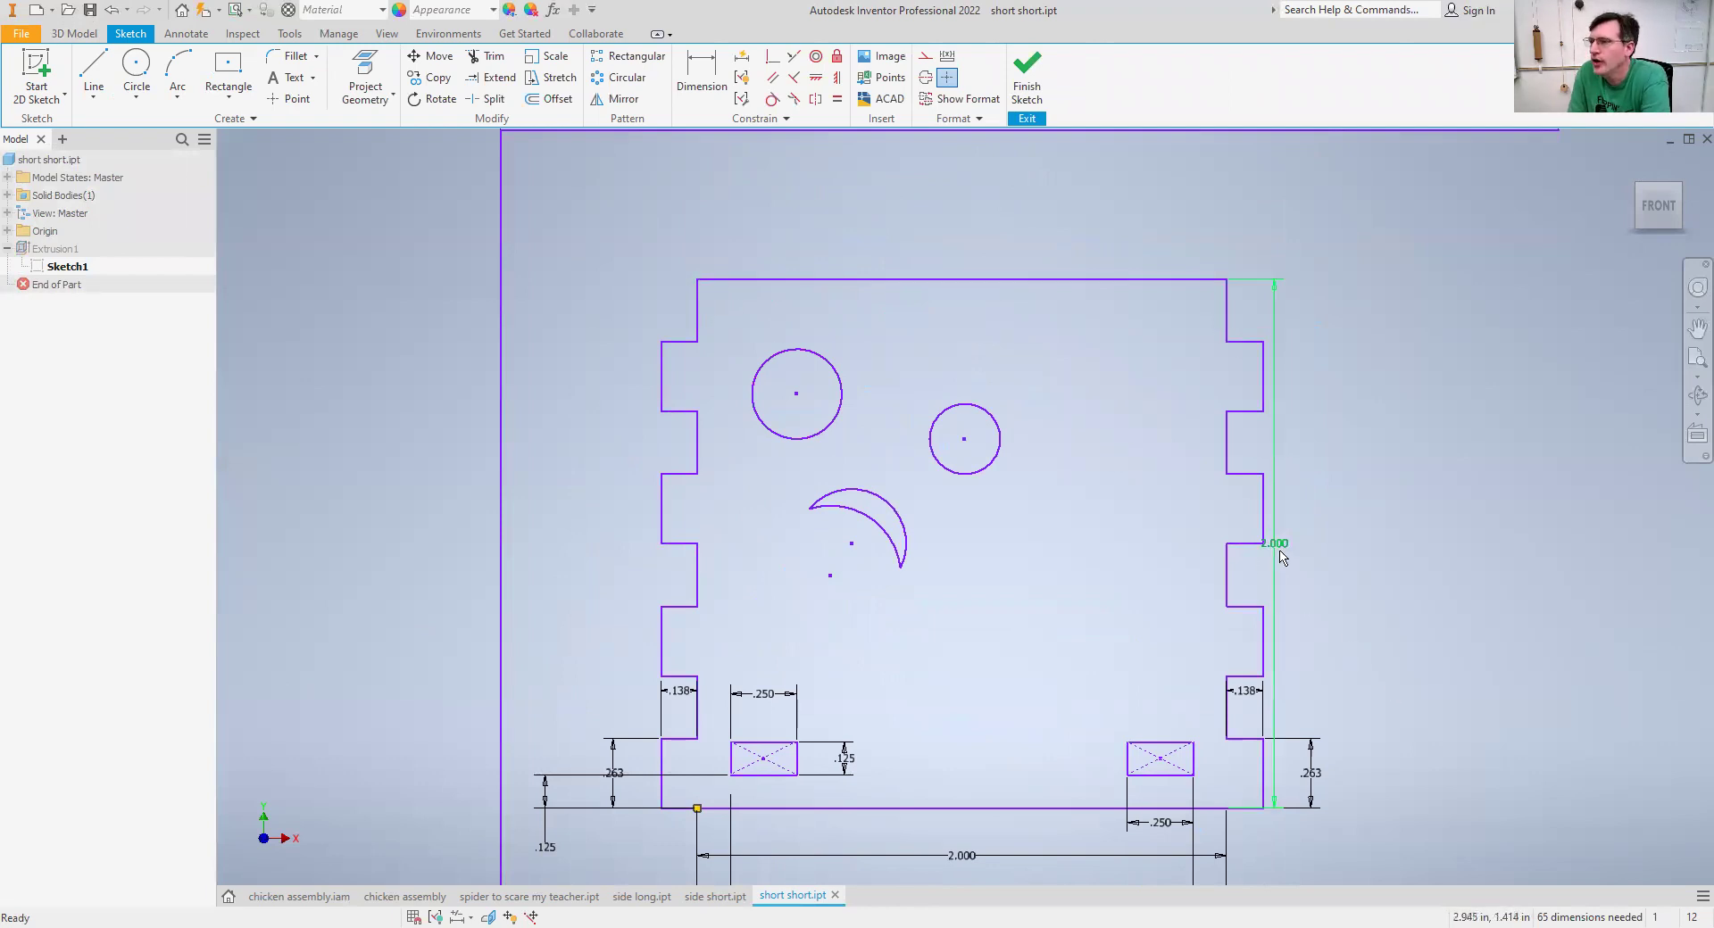
Draw a horizontal line across the panel just below its top edge and dimension it 1/8 in from that edge.
{"action": "left_click", "coordinate": [93, 67]}
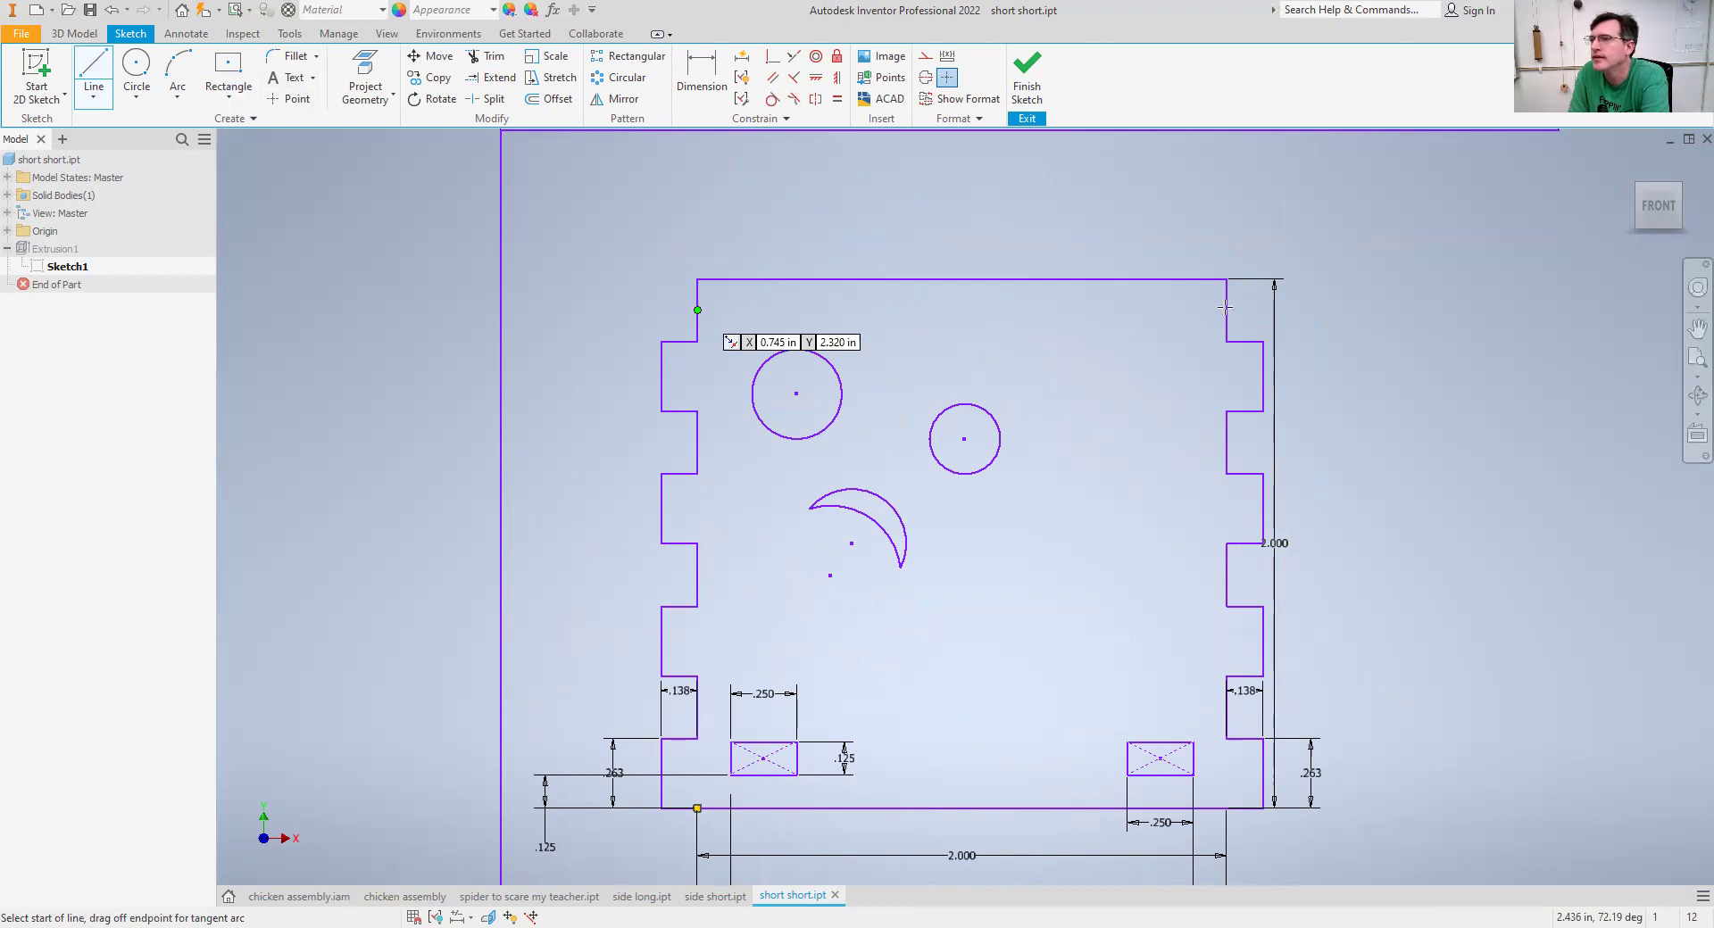
{"action": "left_click", "coordinate": [701, 76]}
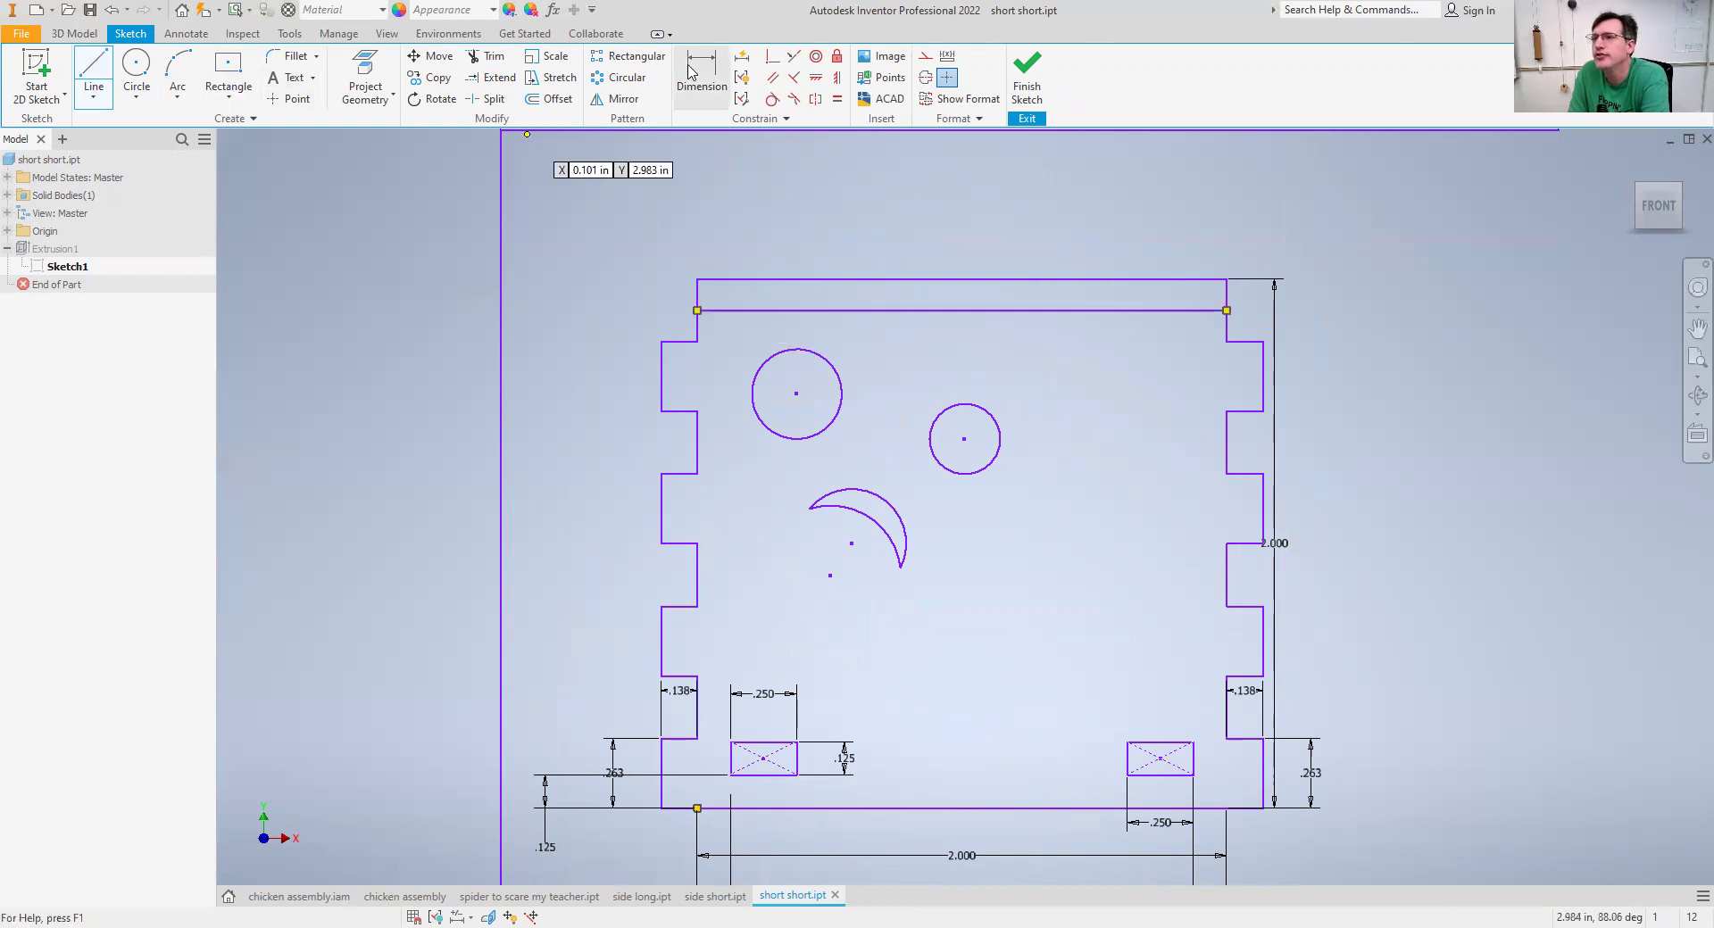
{"action": "left_click", "coordinate": [799, 280]}
{"action": "left_click", "coordinate": [796, 310]}
{"action": "left_click", "coordinate": [618, 294]}
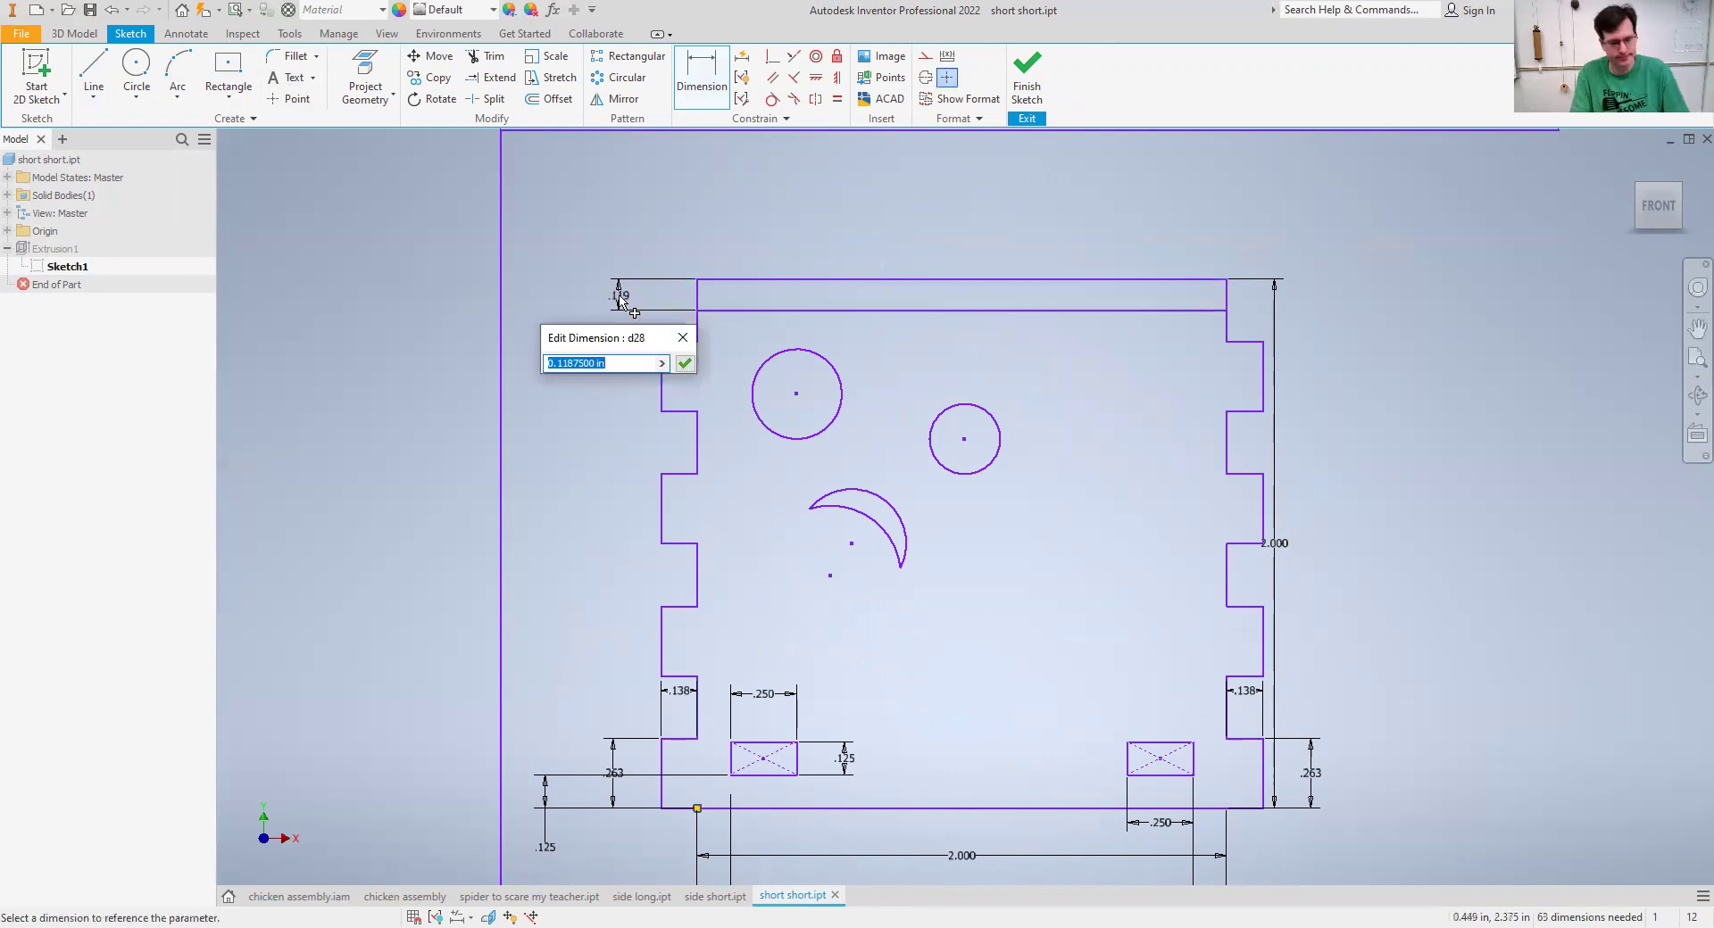
{"action": "type", "text": "1/8"}
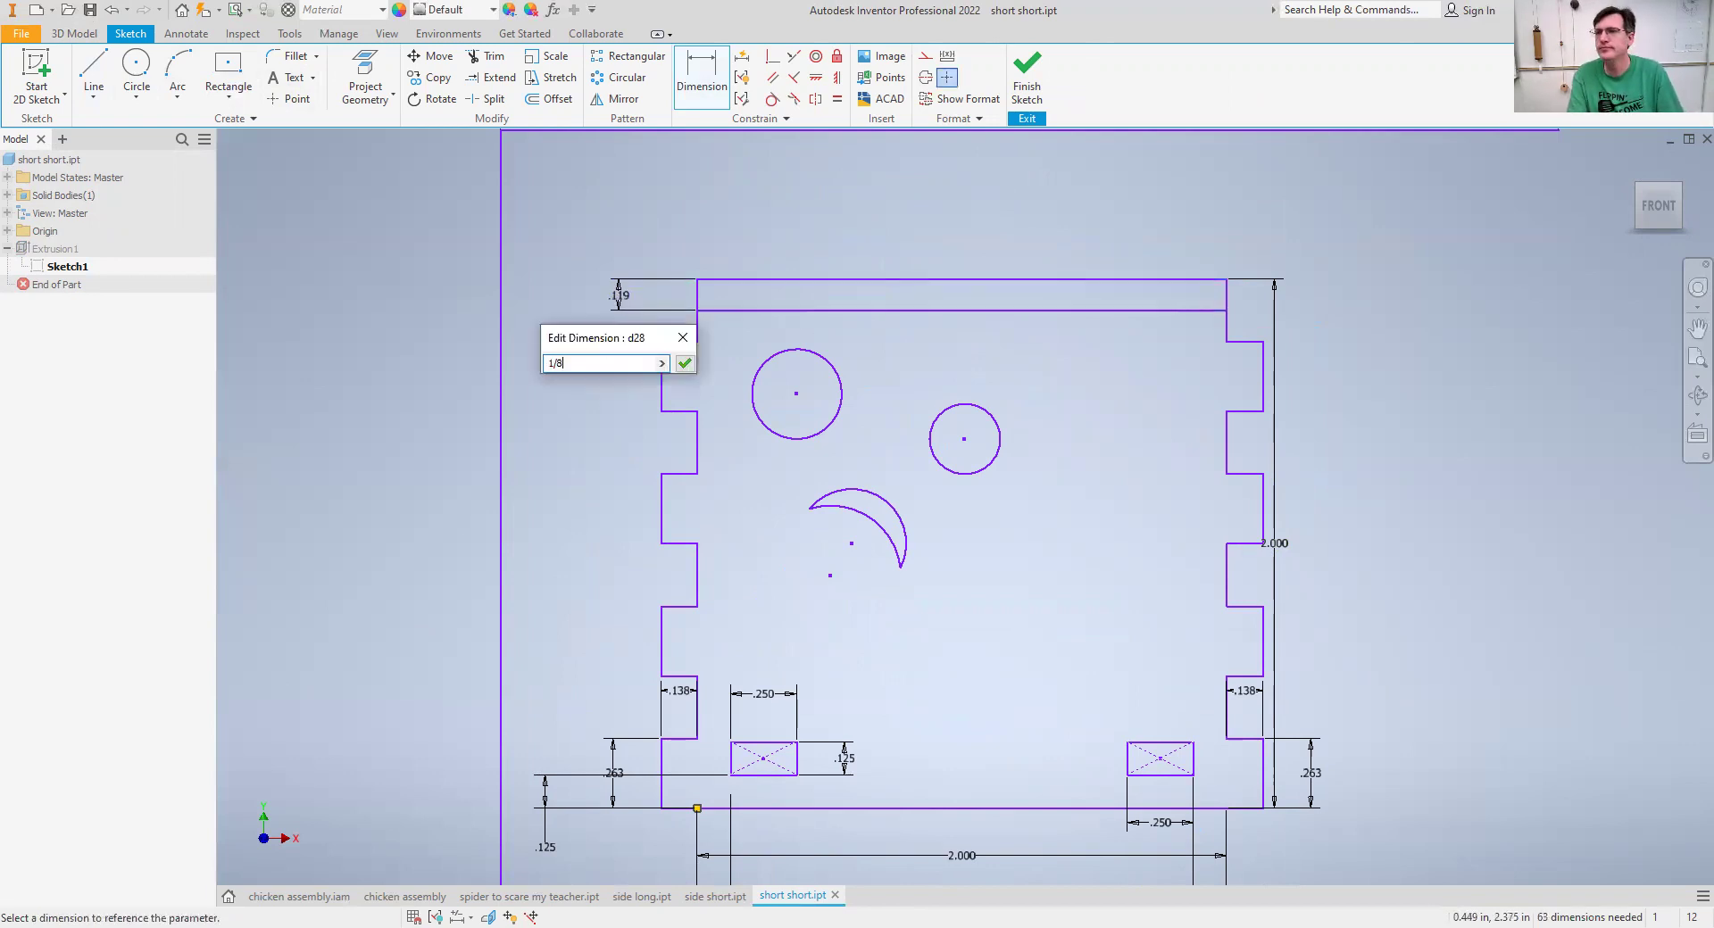
{"action": "key", "text": "Return"}
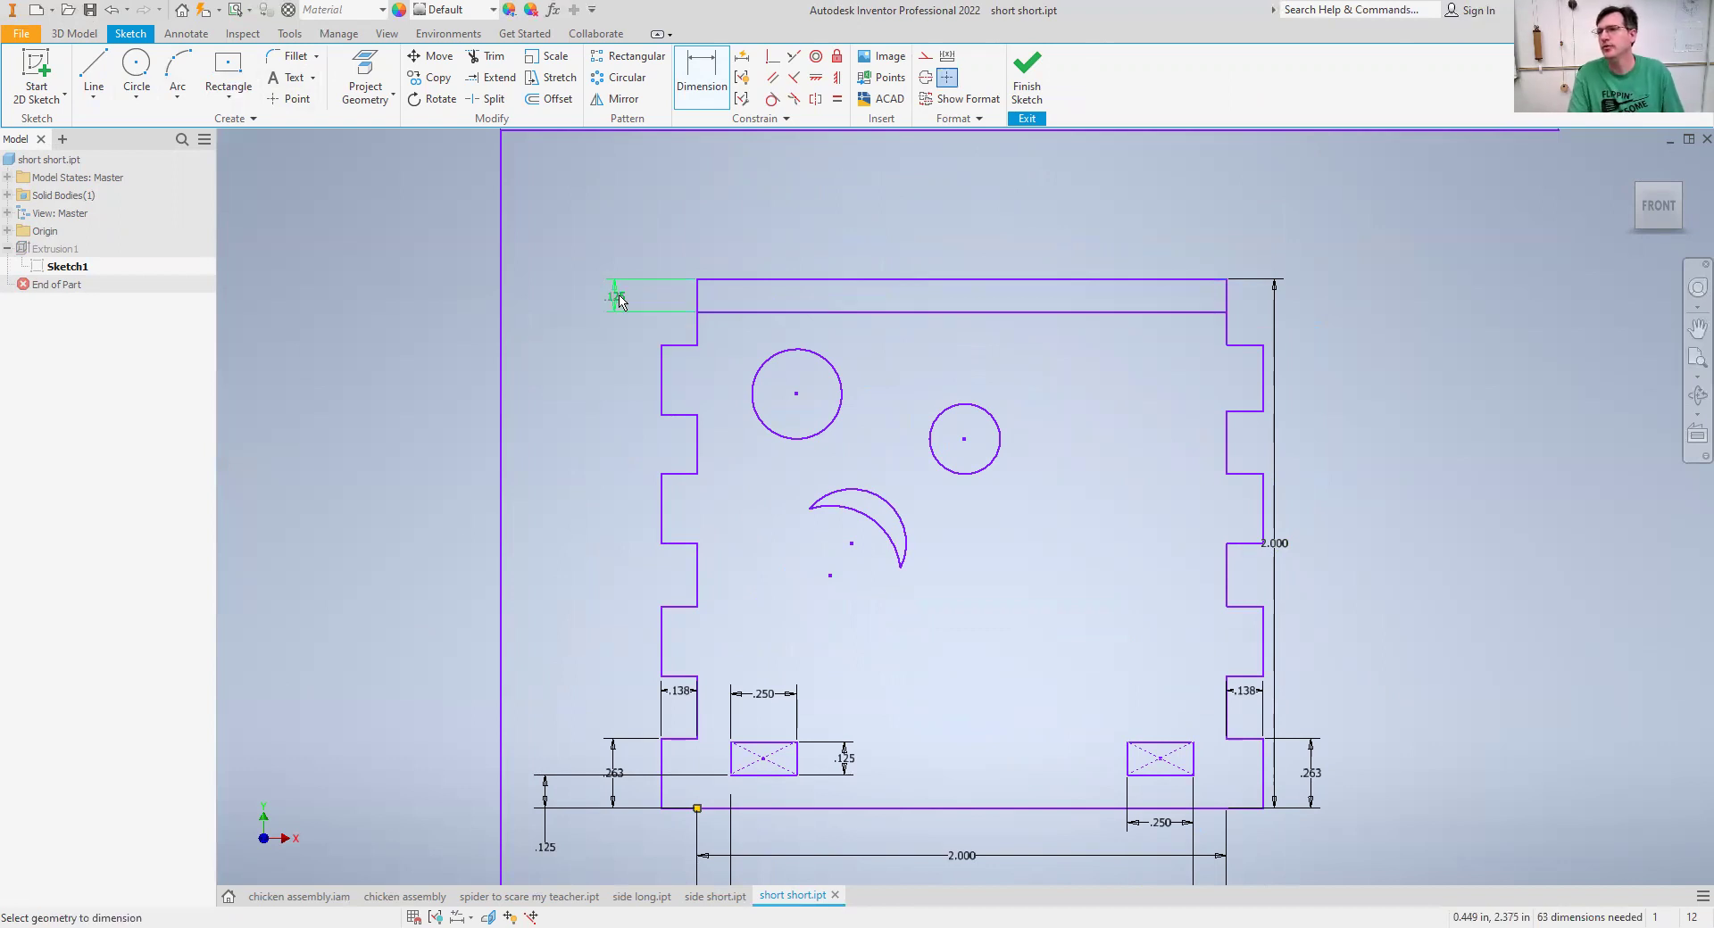
Undo the 1/8 in value and delete the dimension between the top edge and the new line.
{"action": "key", "text": "ctrl+z"}
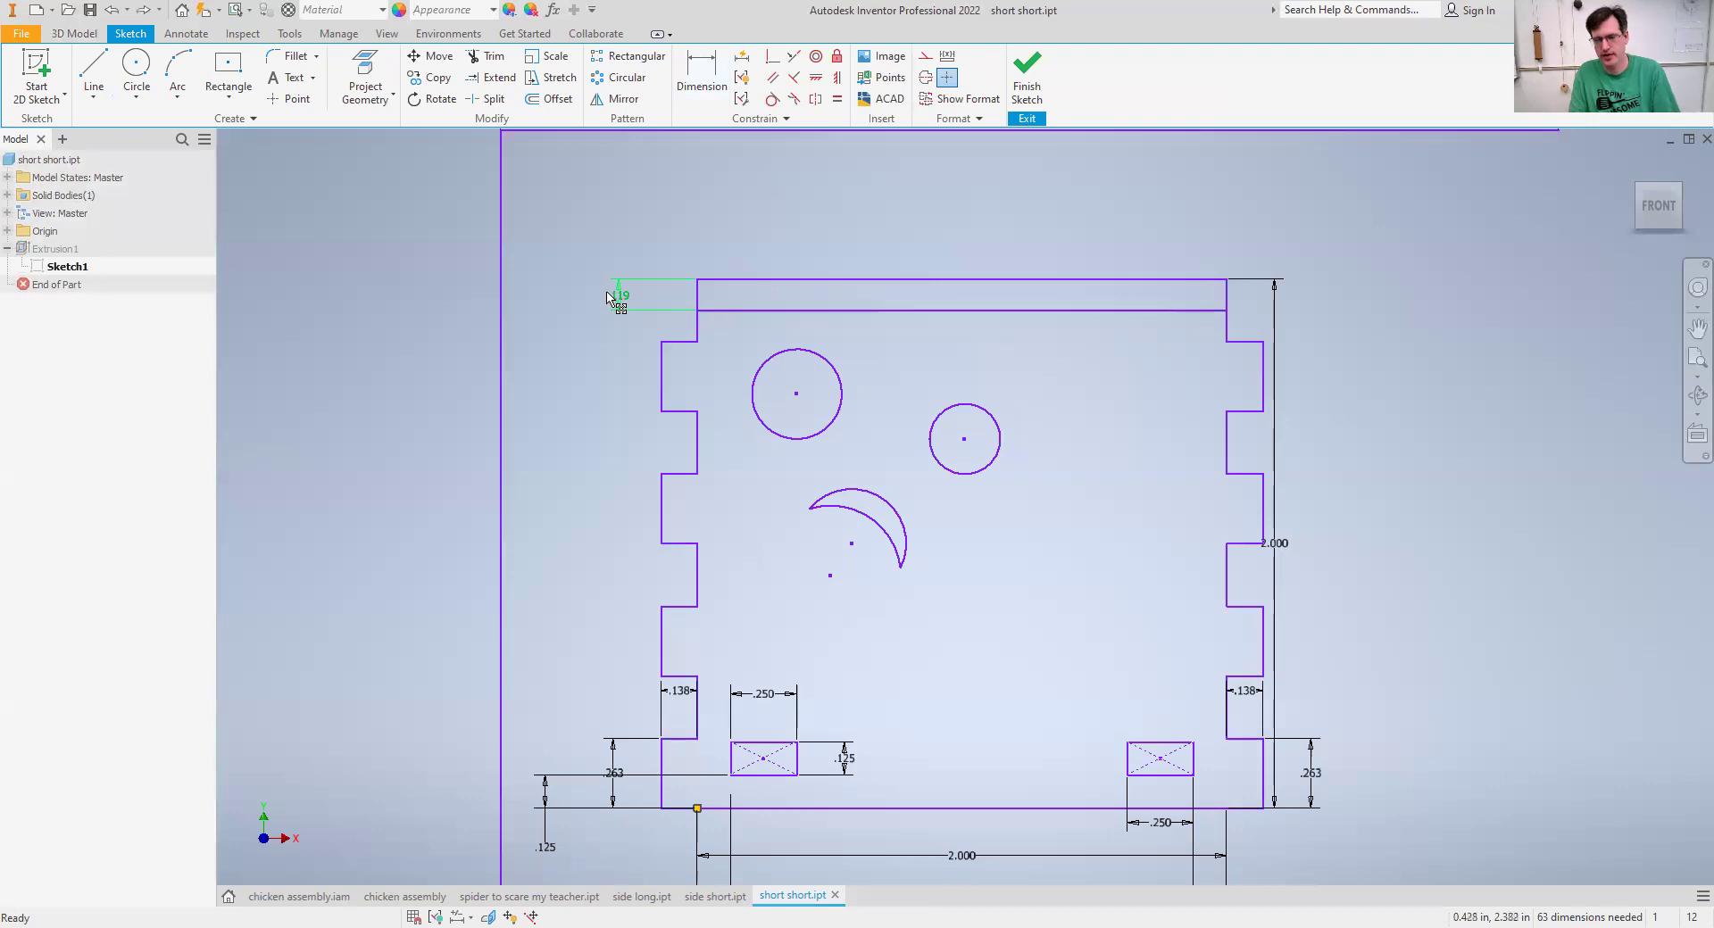
{"action": "right_click", "coordinate": [585, 252]}
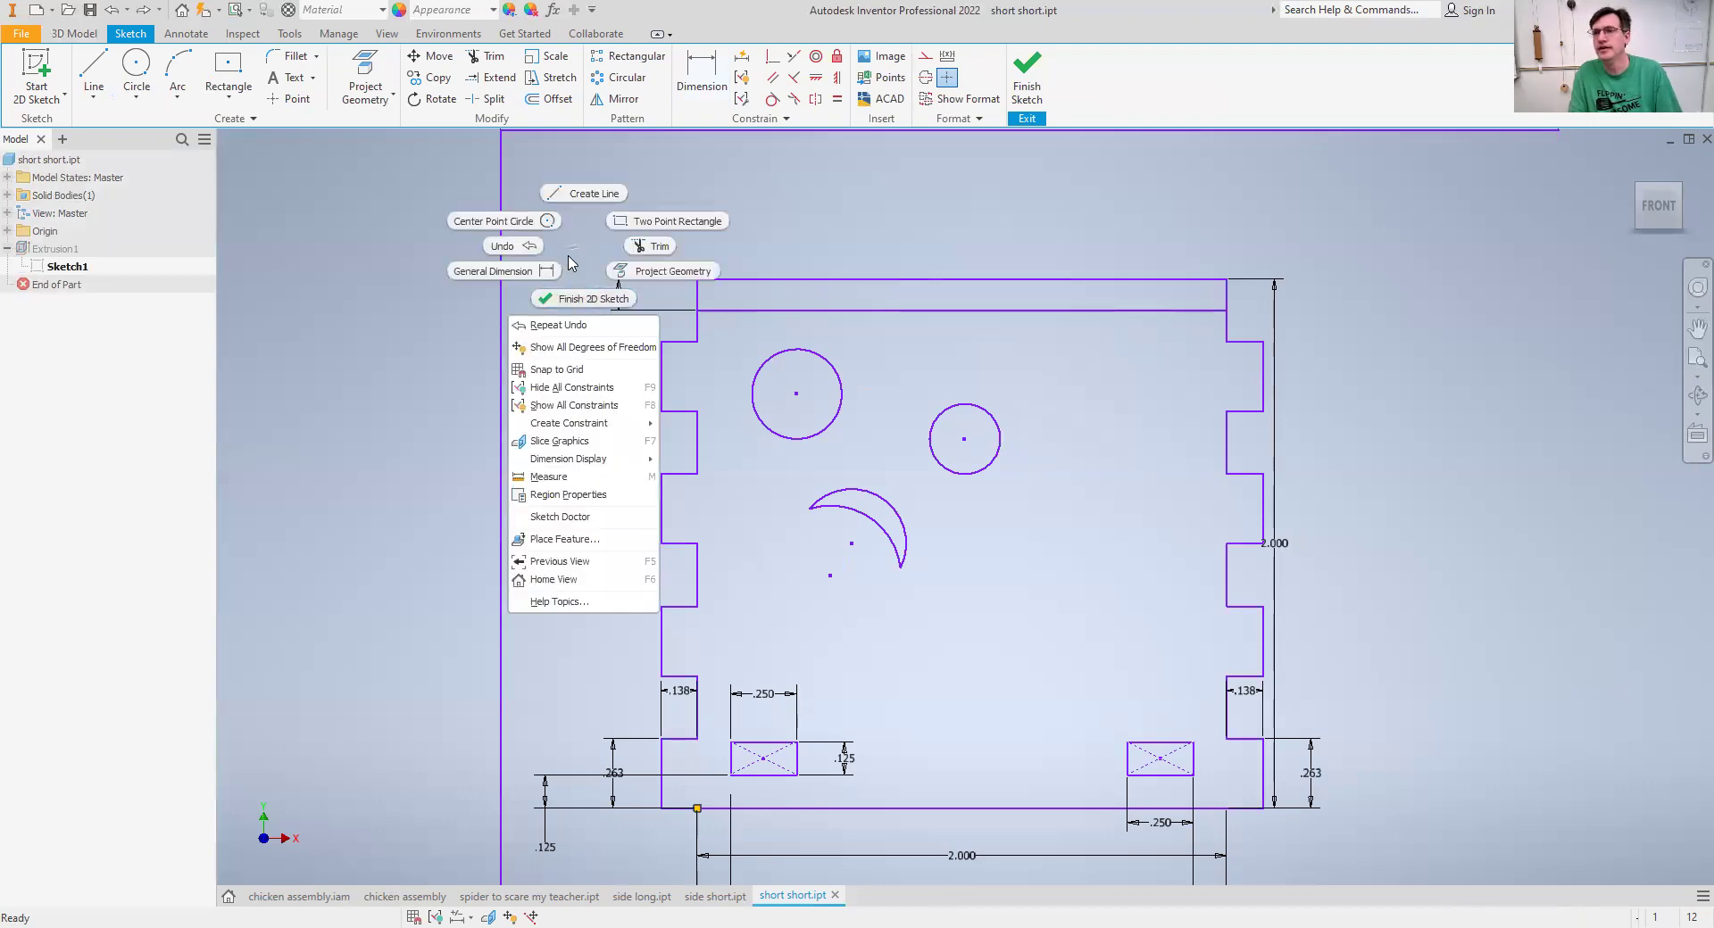
{"action": "key", "text": "Escape"}
{"action": "right_click", "coordinate": [614, 290]}
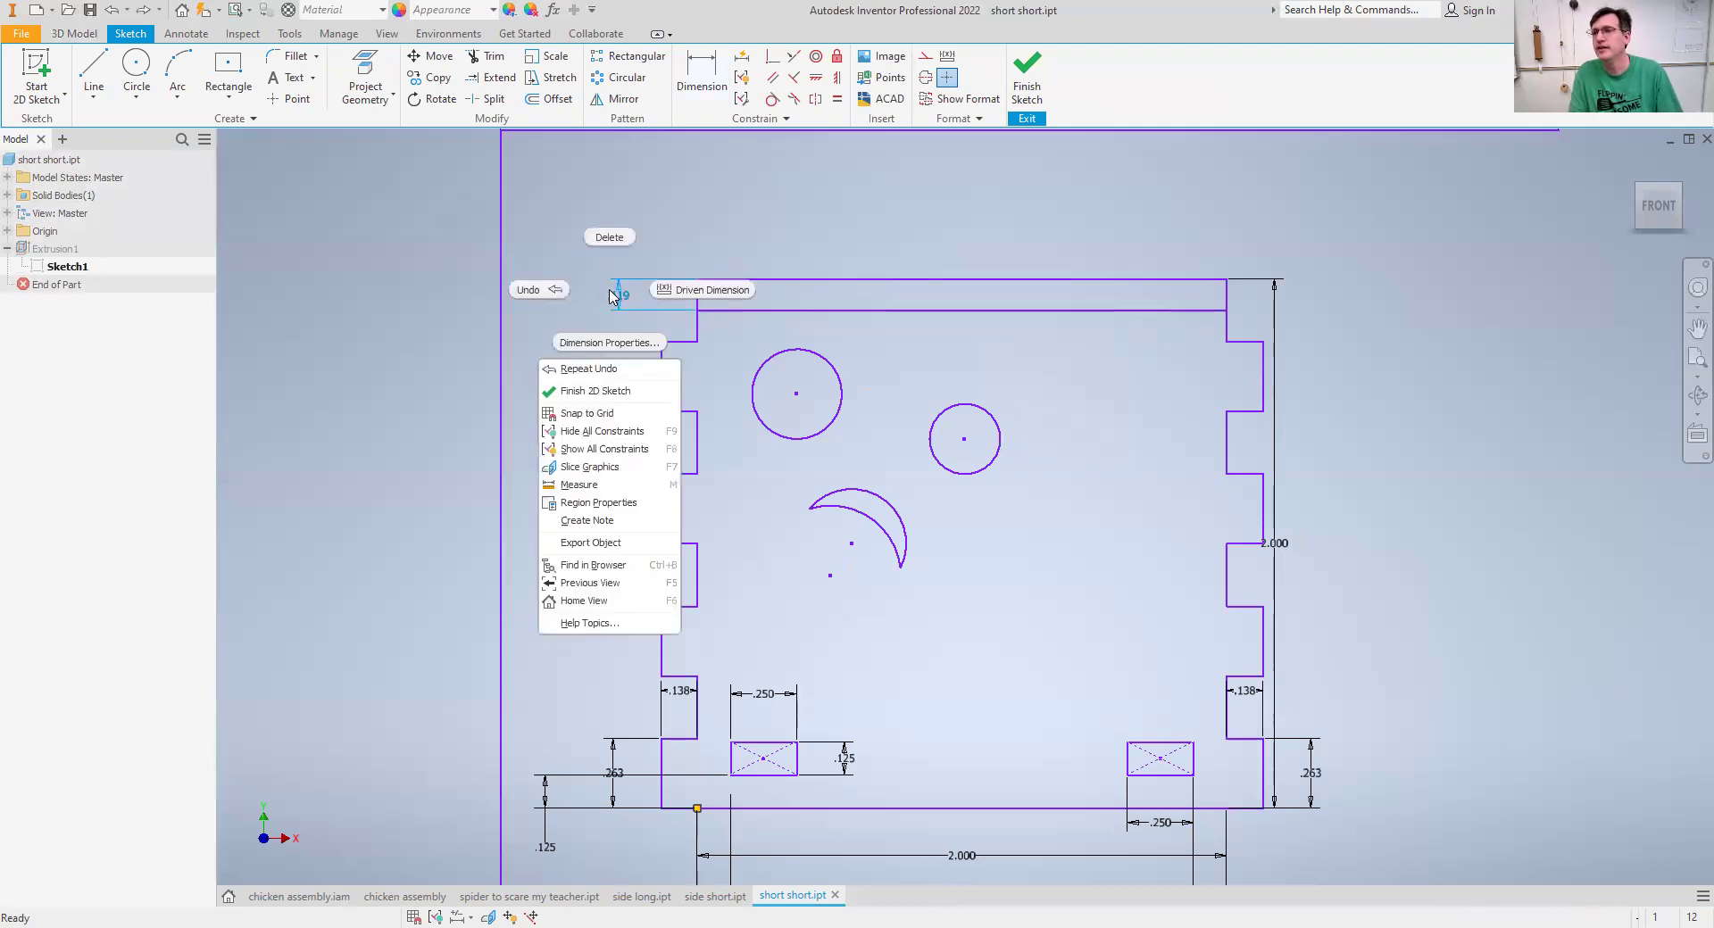
{"action": "left_click", "coordinate": [602, 238]}
Dimension the distances from the panel's top edge to the upper edges of the first and second tabs on the left side.
{"action": "left_click", "coordinate": [702, 71]}
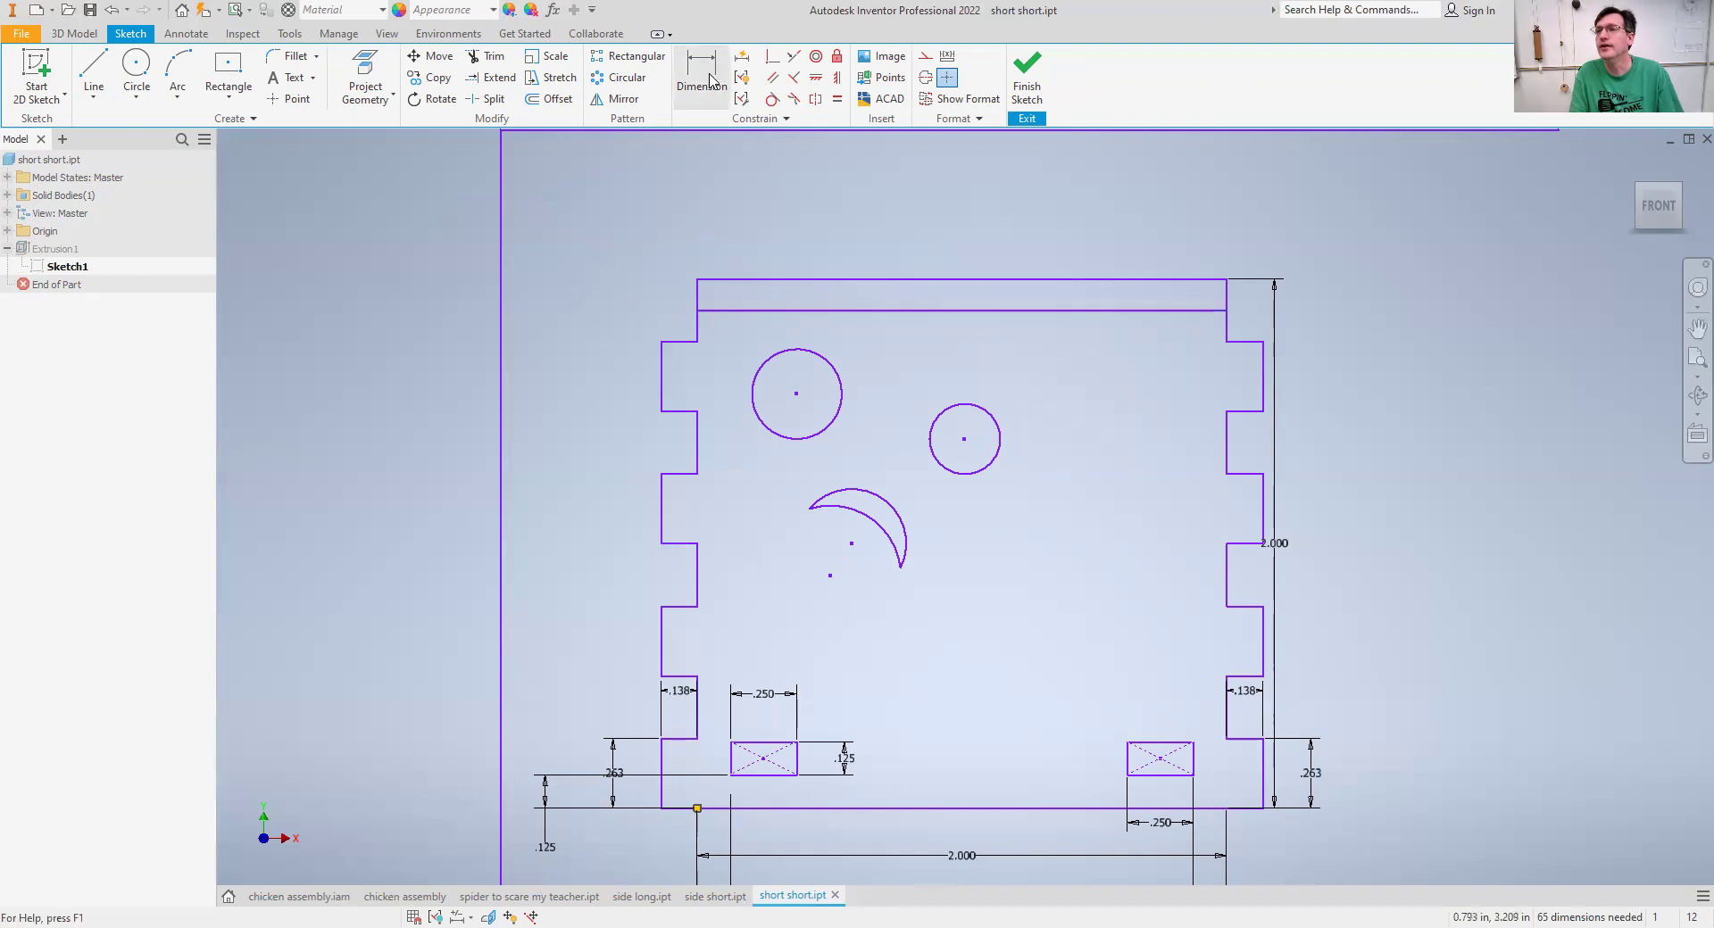
{"action": "left_click", "coordinate": [680, 343]}
{"action": "left_click", "coordinate": [684, 287]}
{"action": "left_click", "coordinate": [608, 318]}
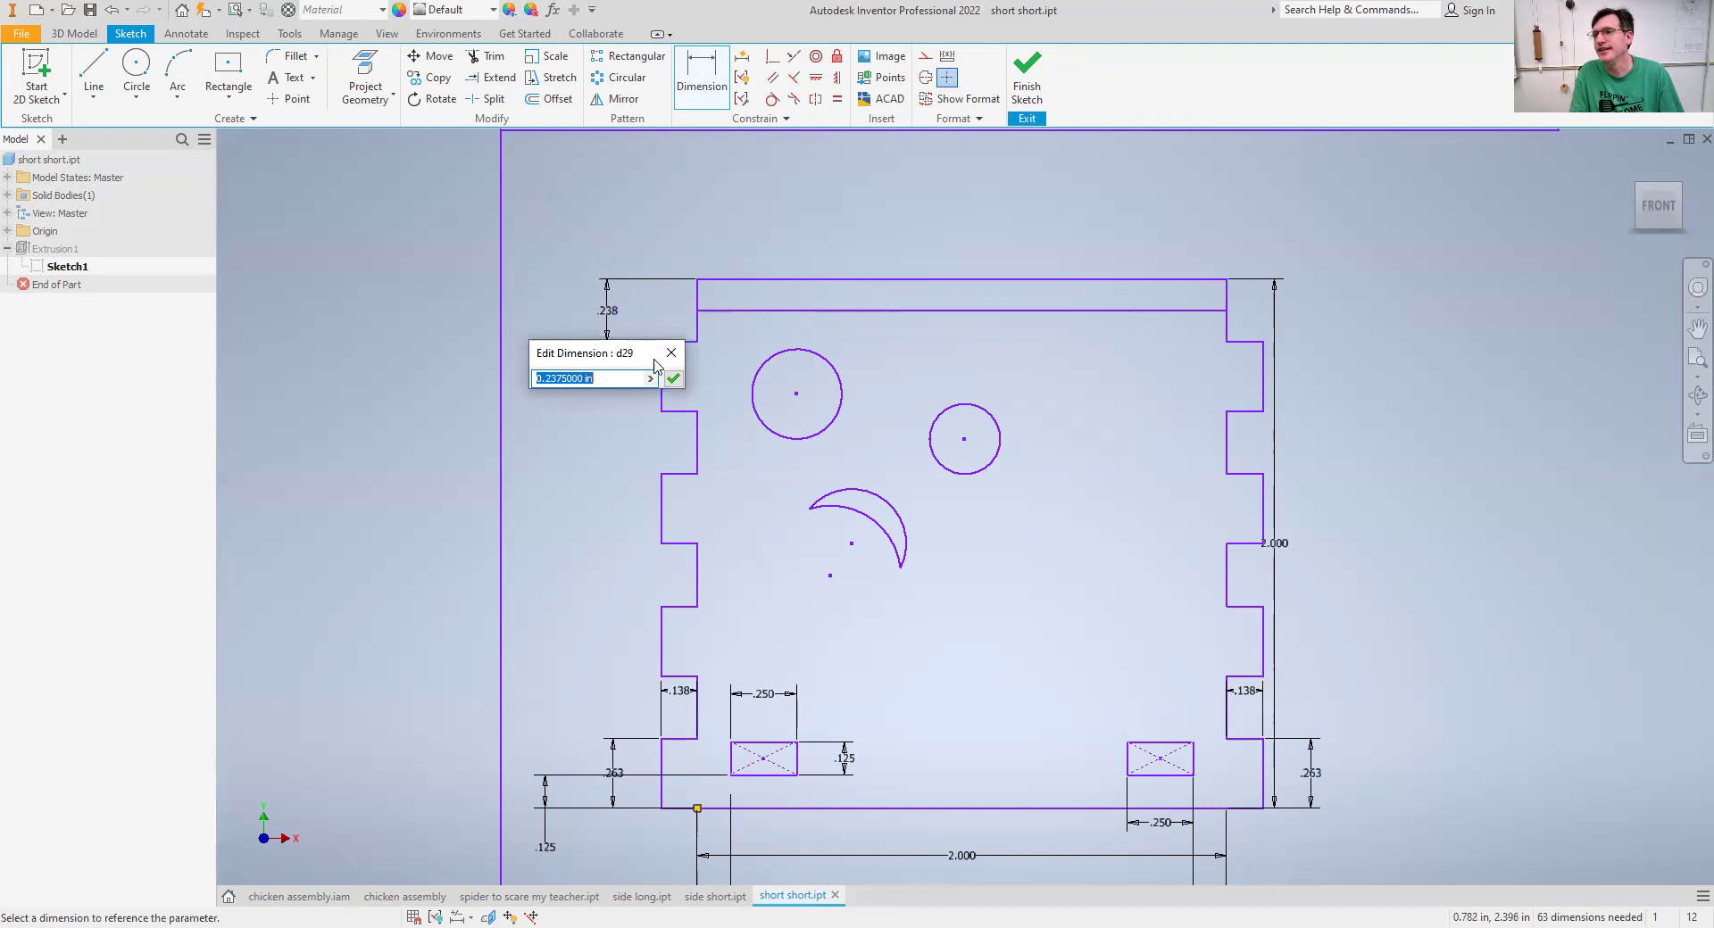
{"action": "left_click", "coordinate": [672, 381]}
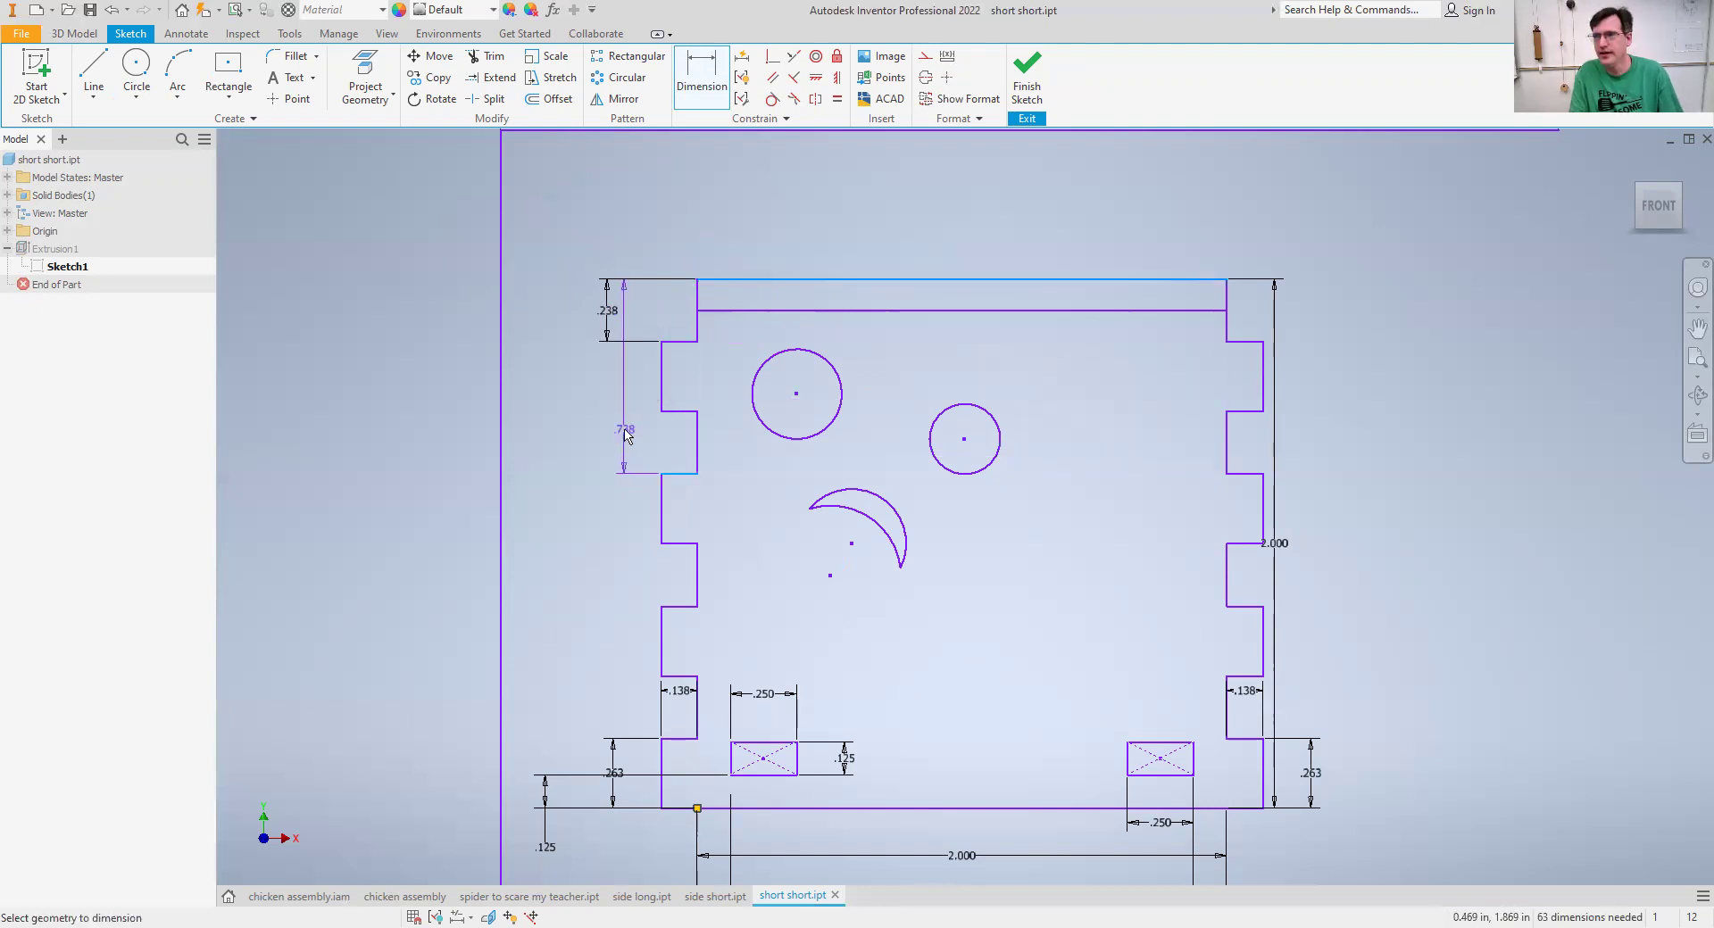
{"action": "left_click", "coordinate": [633, 435]}
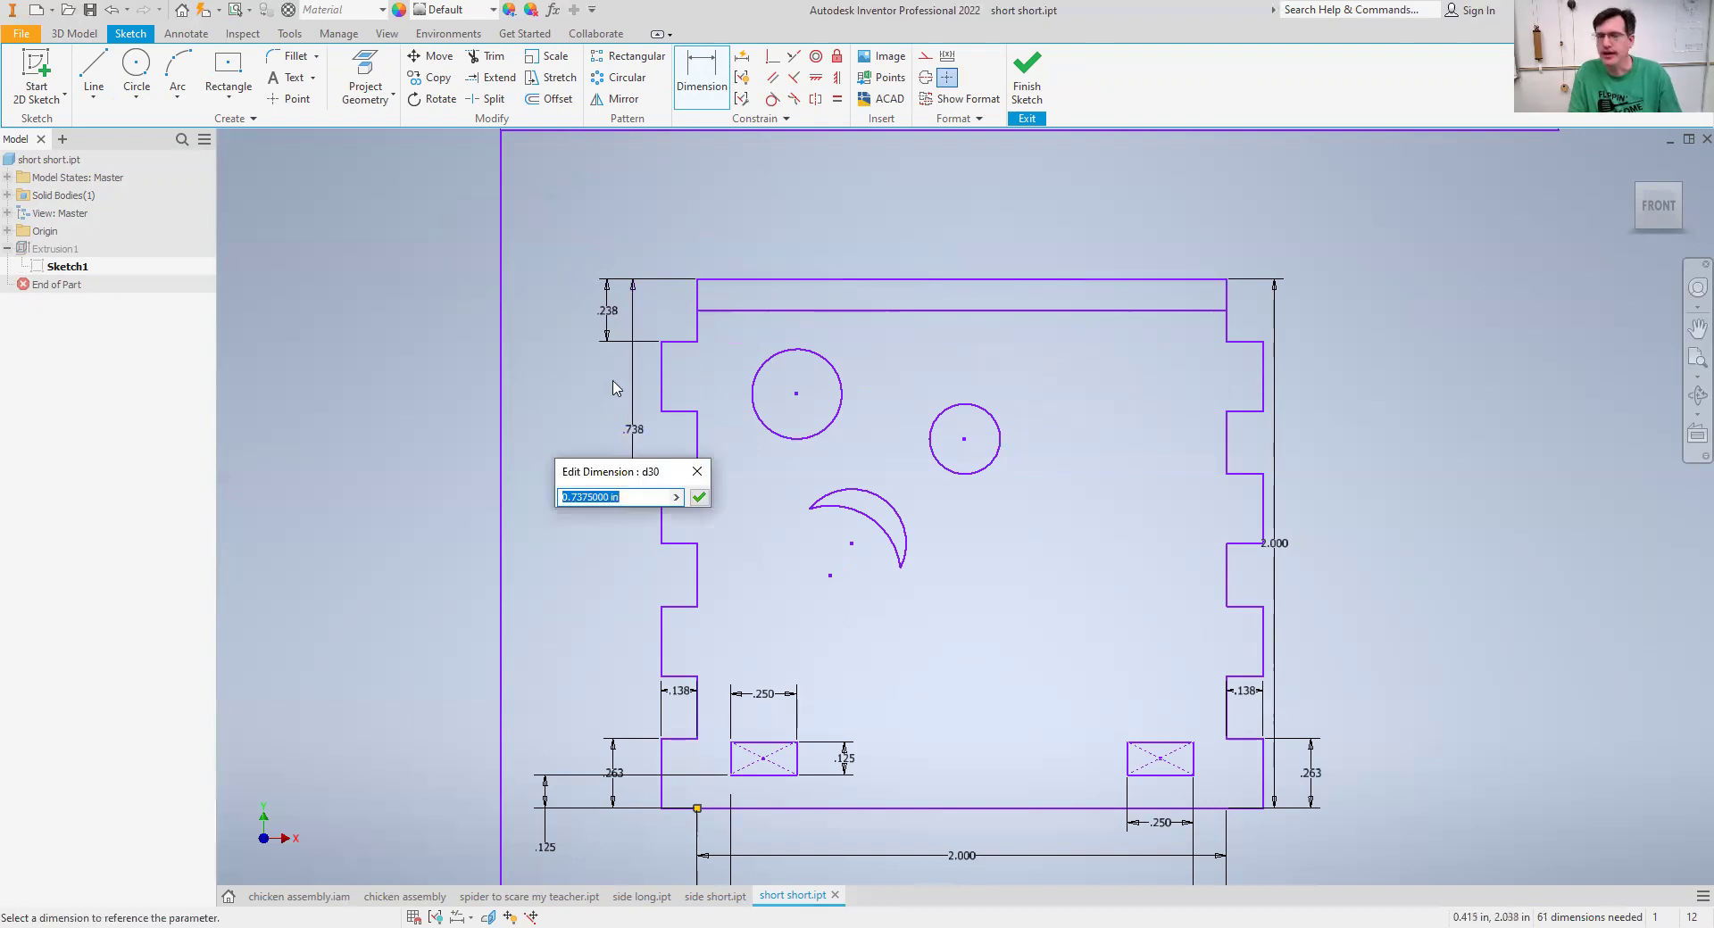
Undo the two trial tab dimensions and the horizontal line below the top edge.
{"action": "key", "text": "Escape"}
{"action": "key", "text": "ctrl+z"}
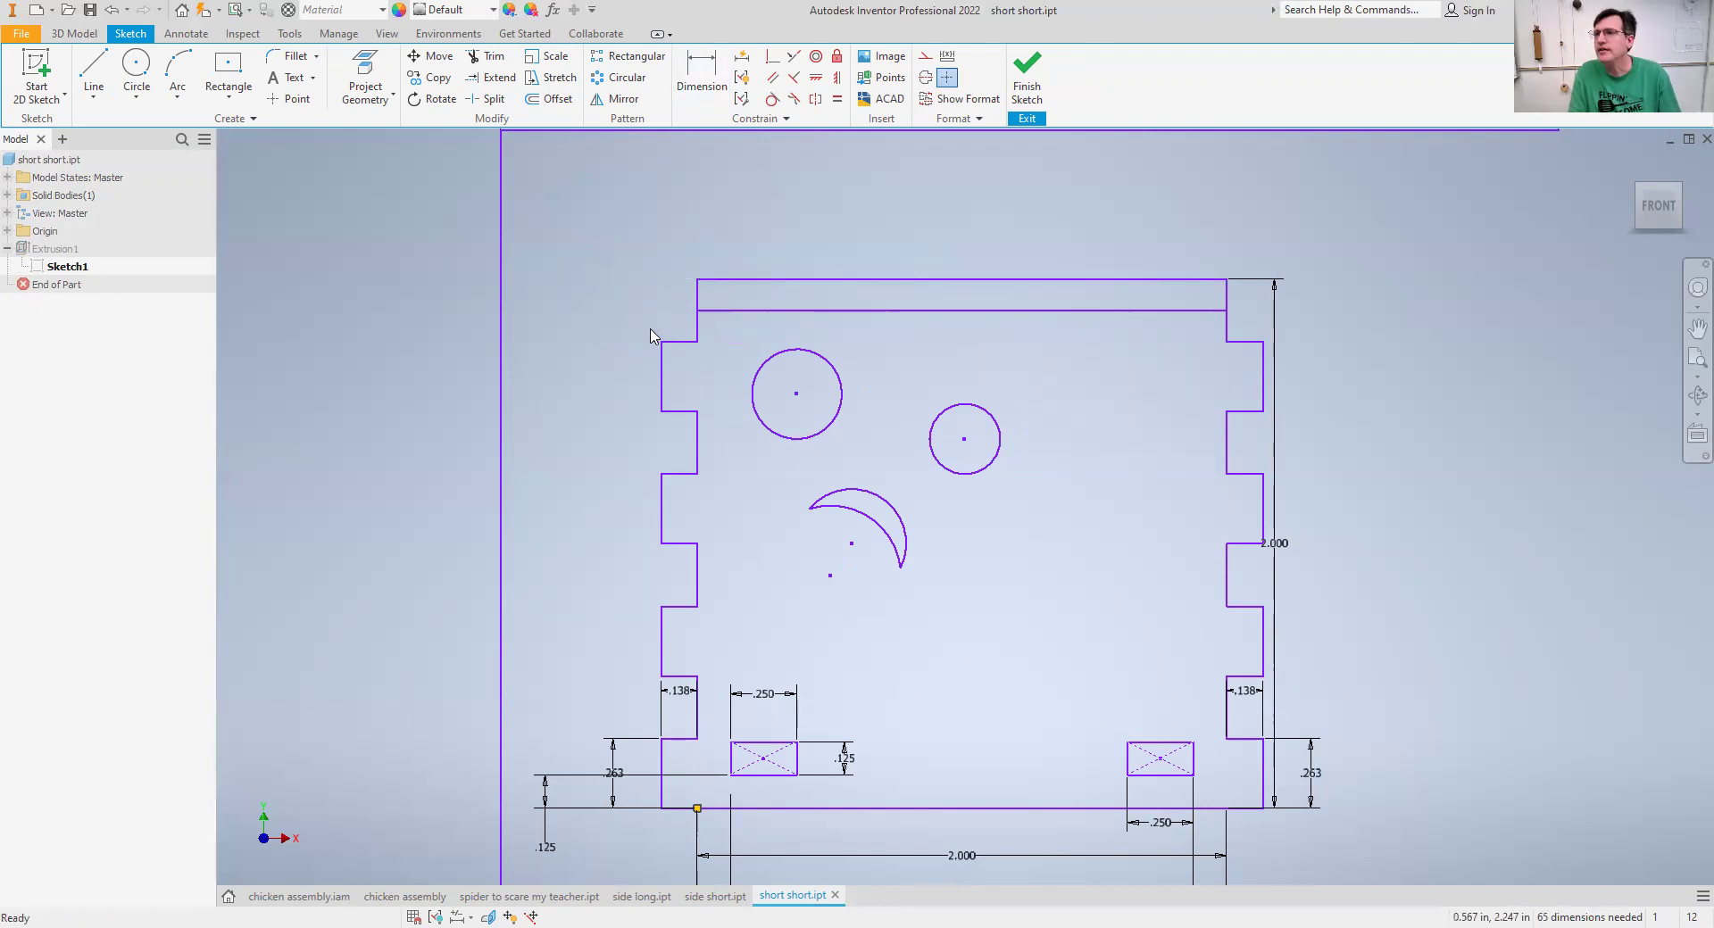
{"action": "key", "text": "ctrl+z"}
{"action": "key", "text": "ctrl+z"}
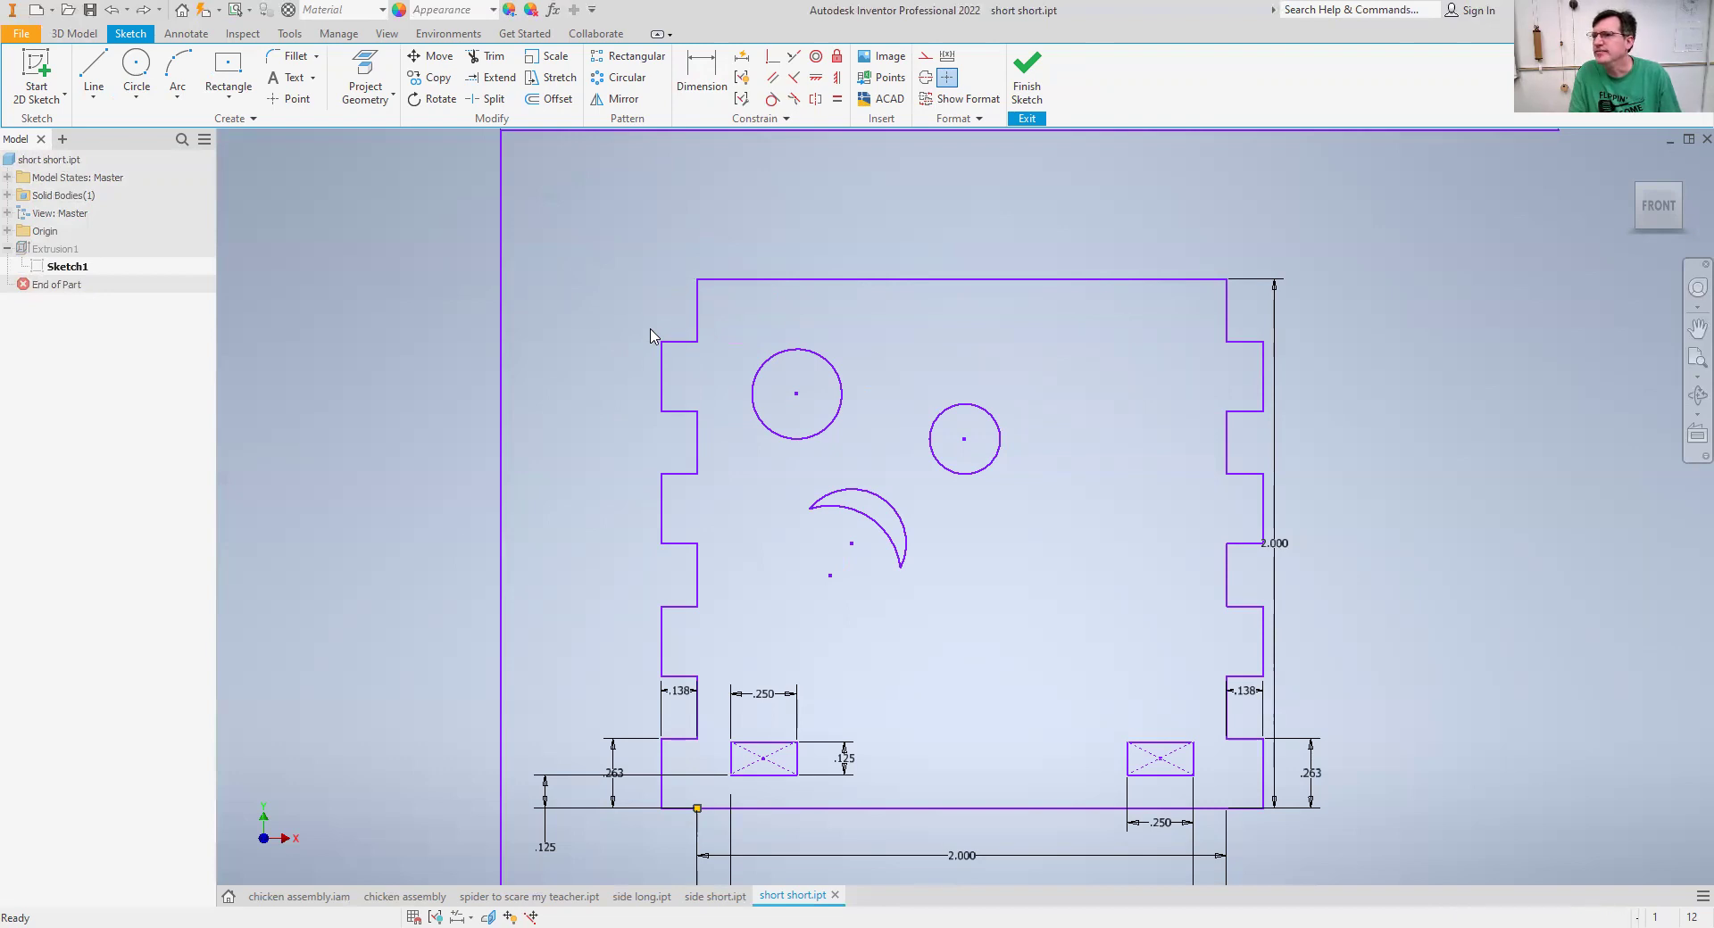
Restore the horizontal line across the upper part of the panel and dimension it 1/8 in below the top edge.
{"action": "left_click", "coordinate": [93, 70]}
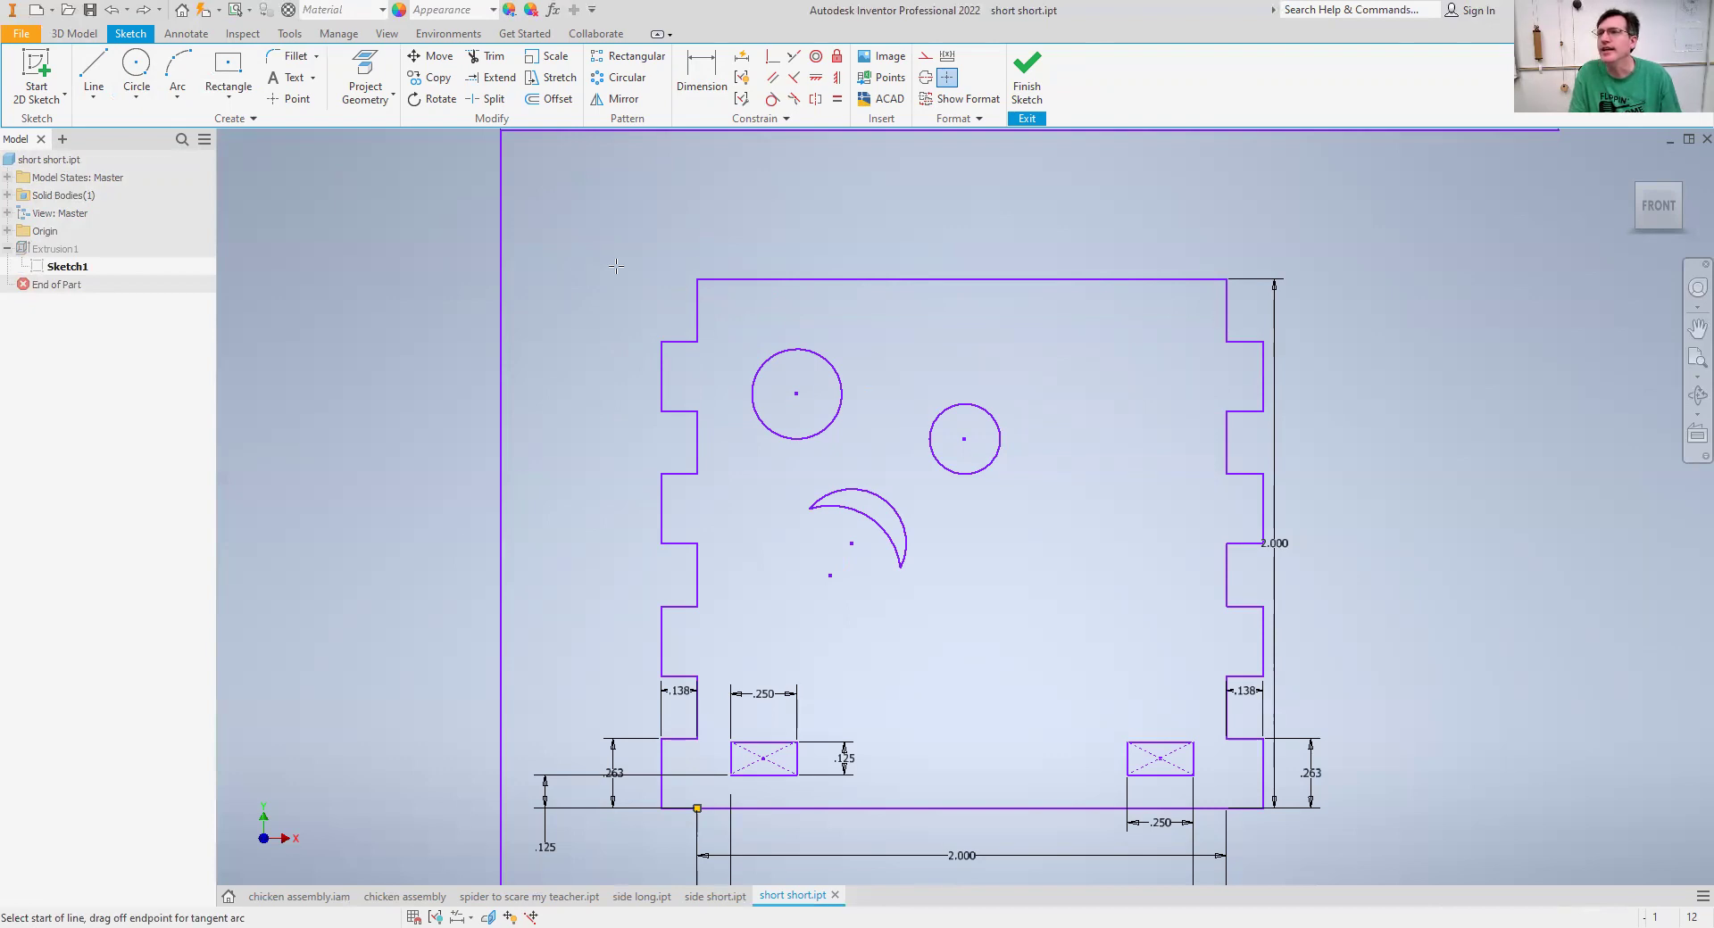
{"action": "key", "text": "ctrl+y"}
{"action": "key", "text": "d"}
{"action": "left_click", "coordinate": [747, 319]}
{"action": "left_click", "coordinate": [757, 280]}
{"action": "left_click", "coordinate": [638, 289]}
{"action": "type", "text": "1/8"}
{"action": "key", "text": "Return"}
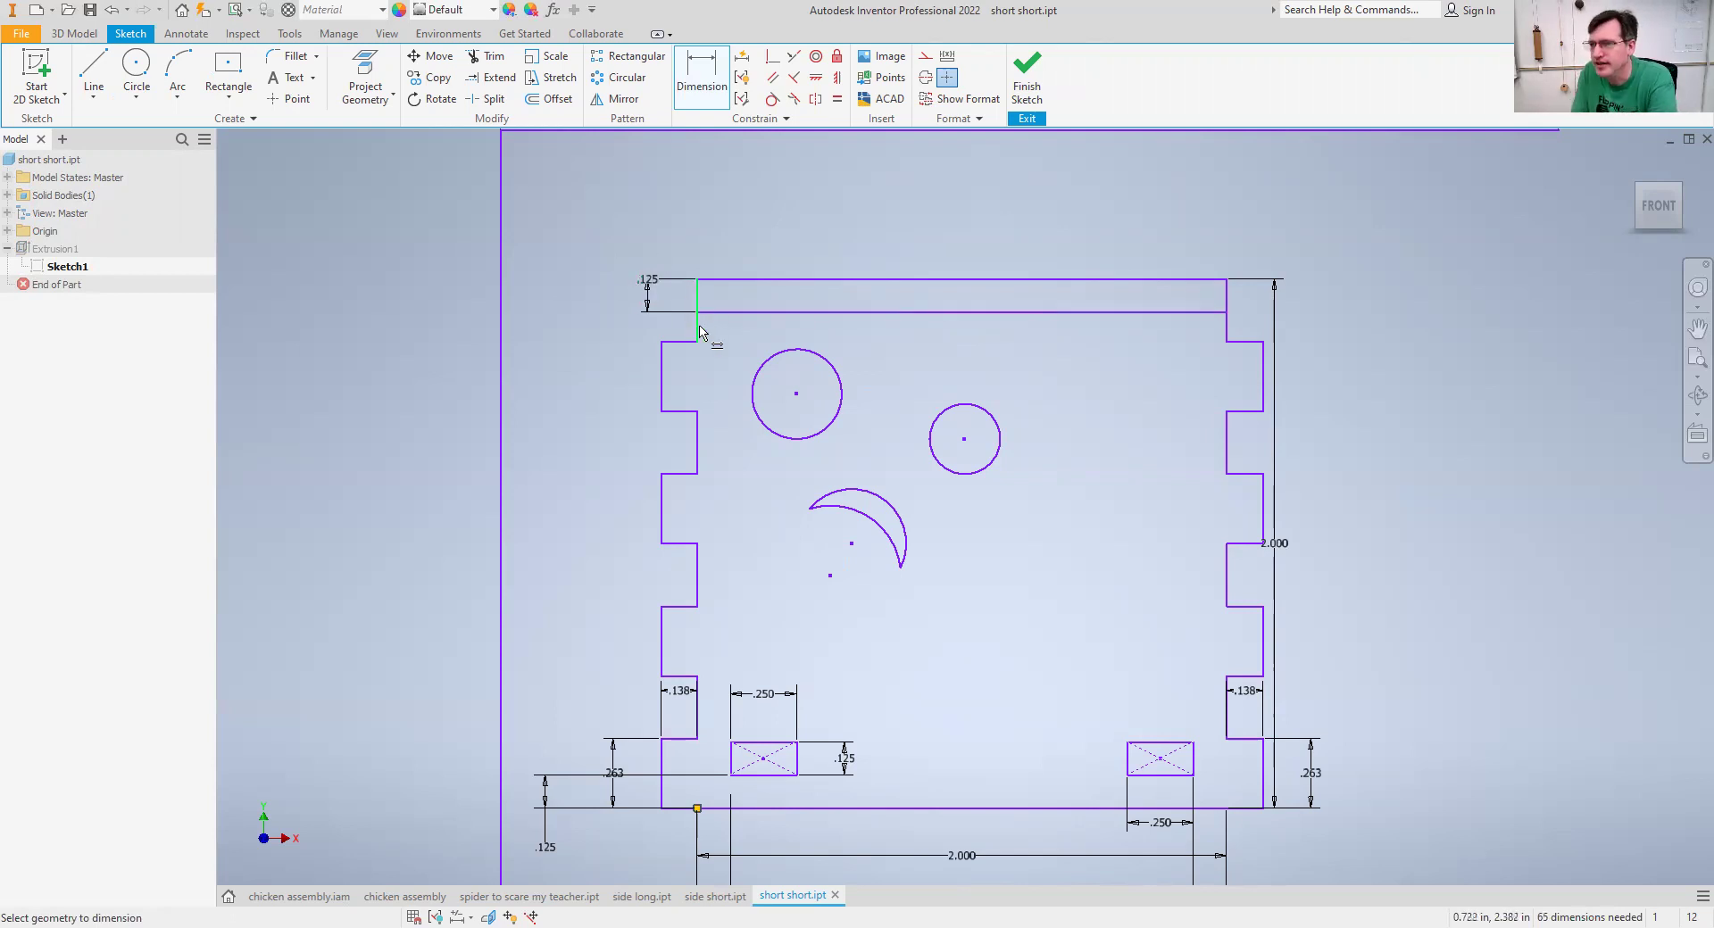
{"action": "right_click", "coordinate": [925, 210]}
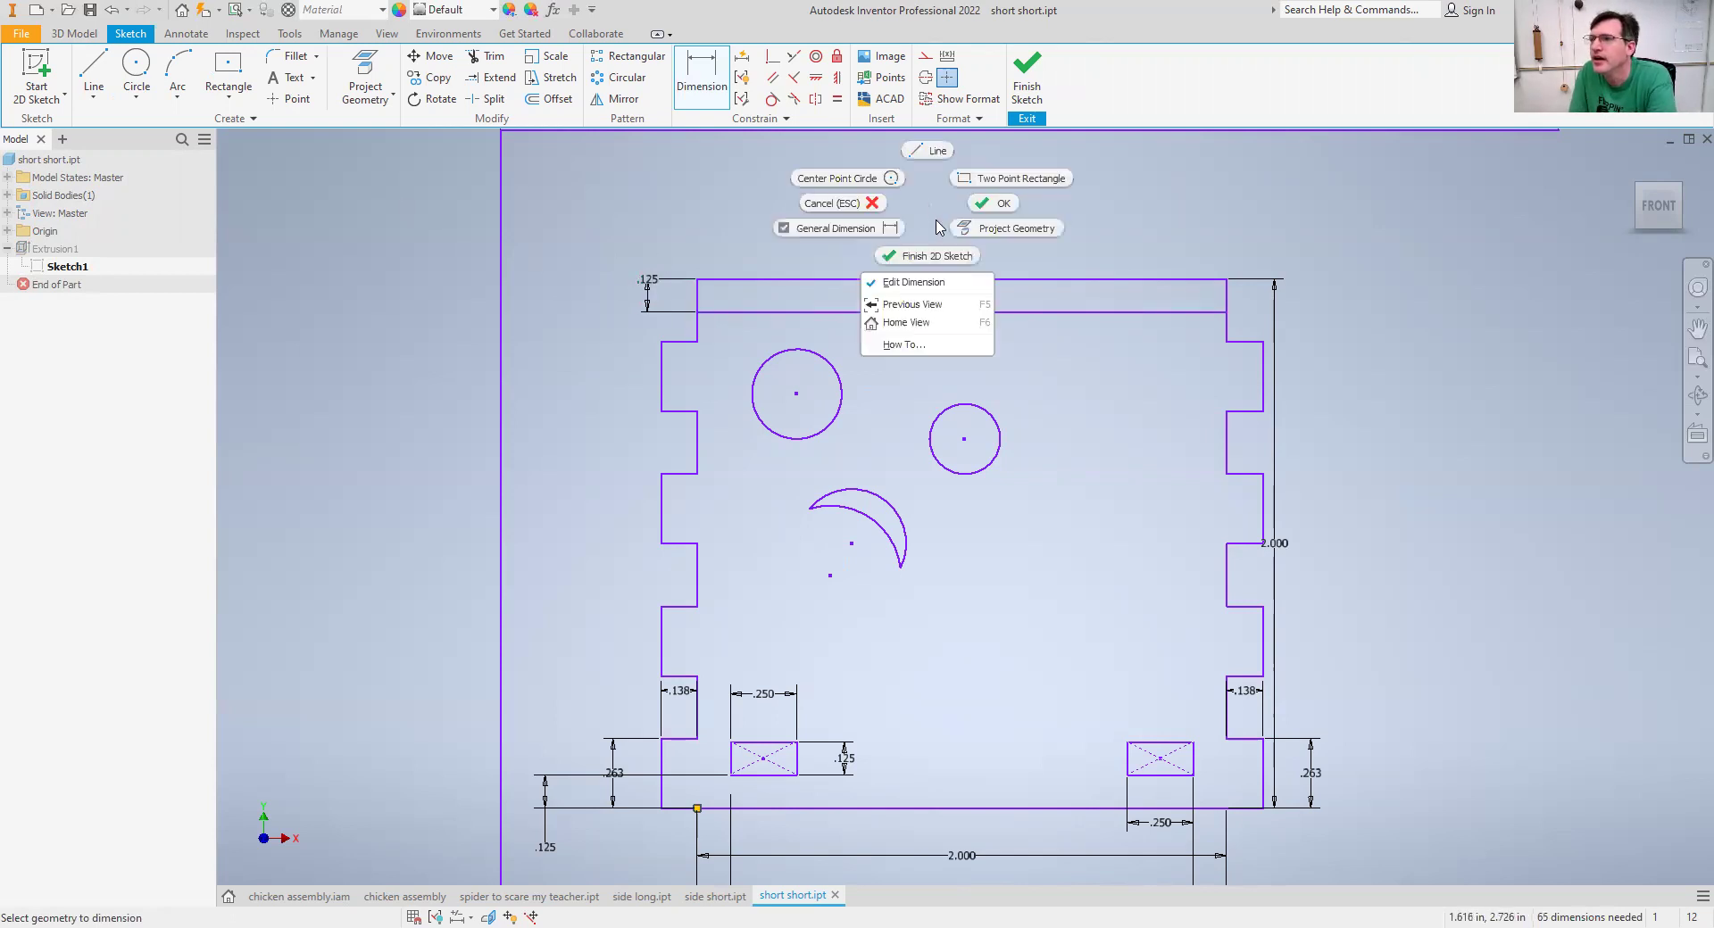
{"action": "left_click", "coordinate": [989, 198]}
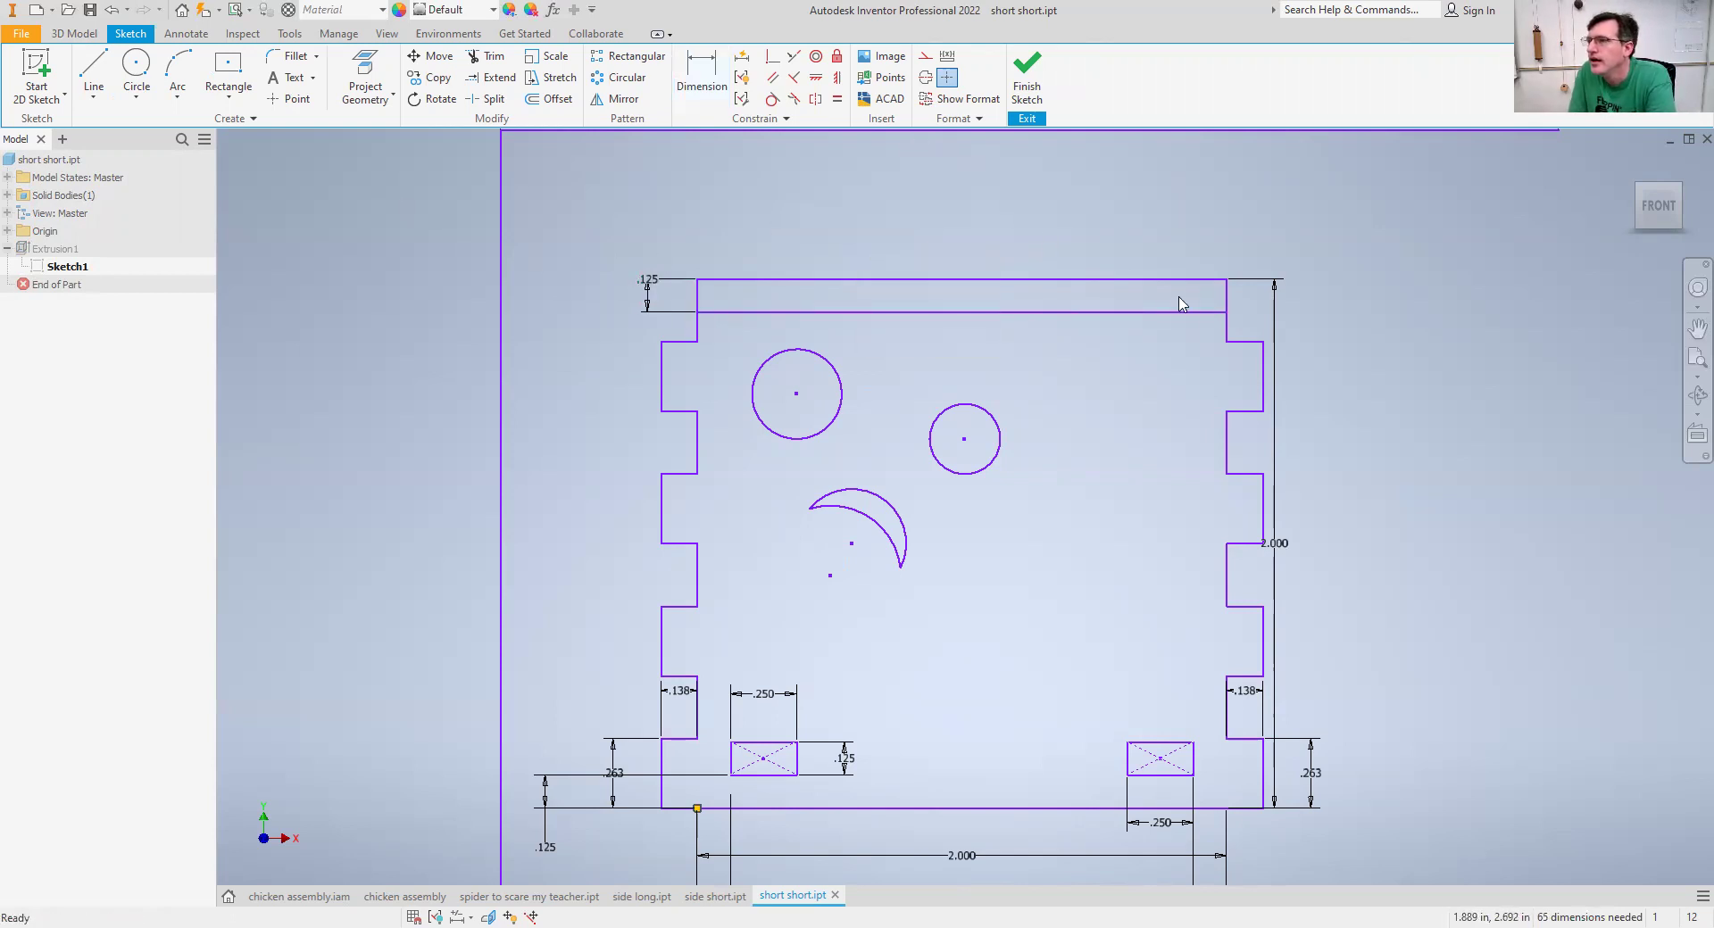
Remove the overall height dimension and the original top edge, and trim both vertical stubs above the new line.
{"action": "left_click", "coordinate": [1274, 332]}
{"action": "key", "text": "Delete"}
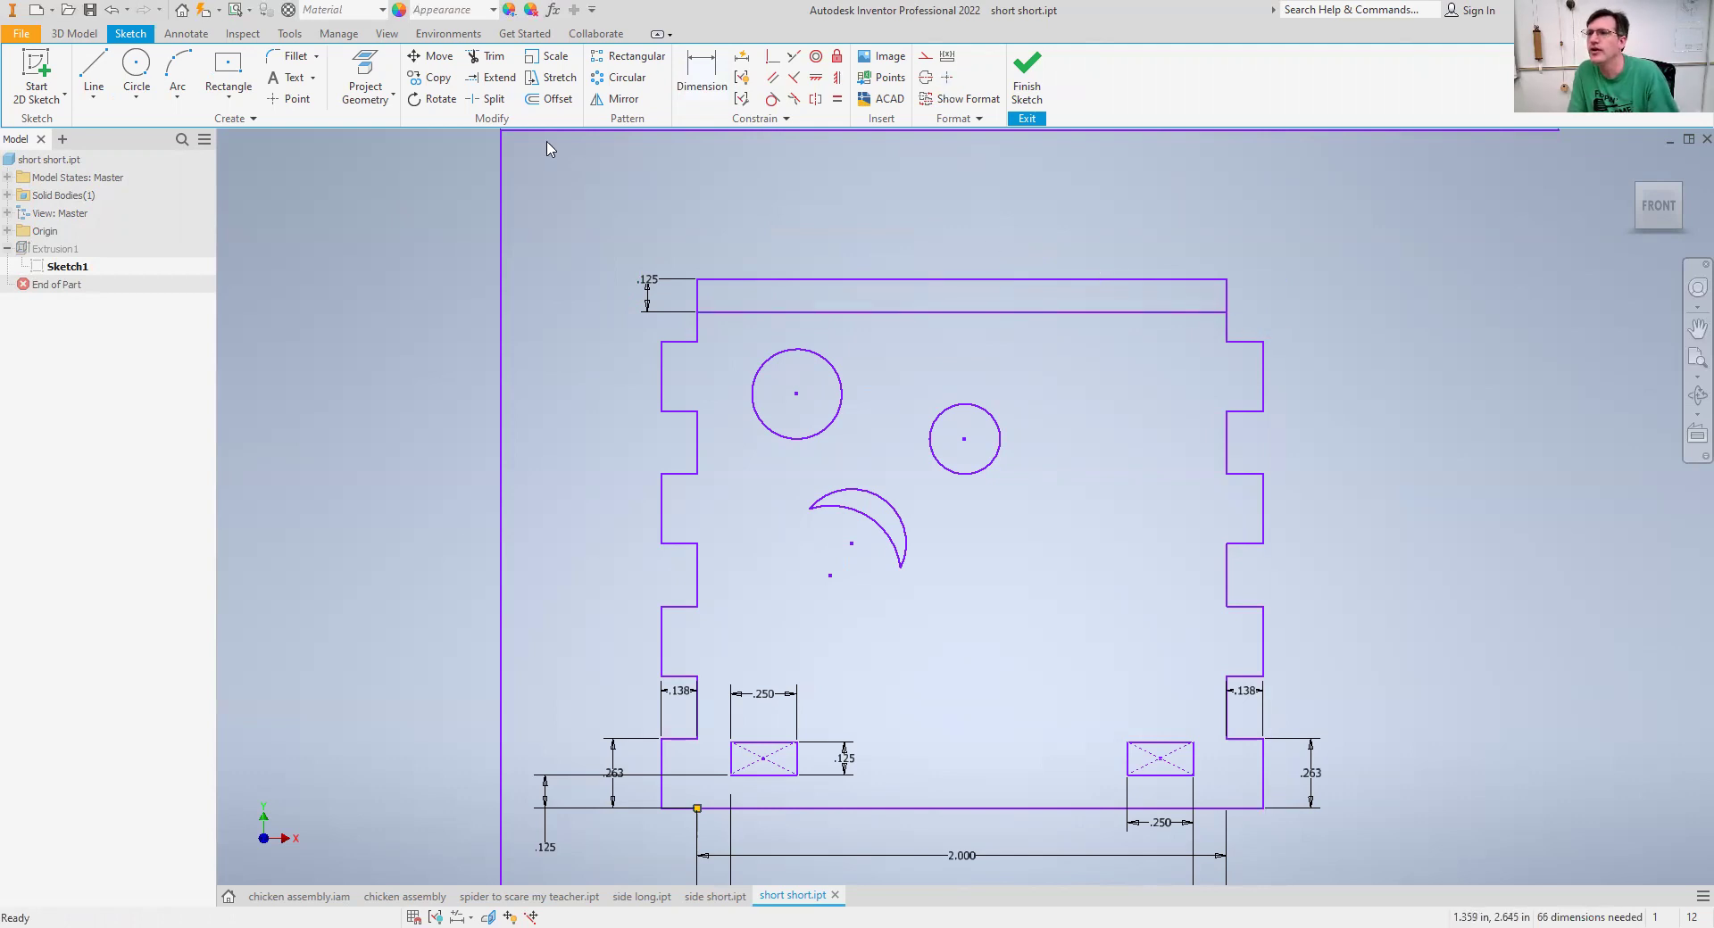
{"action": "left_click", "coordinate": [807, 282]}
{"action": "key", "text": "Delete"}
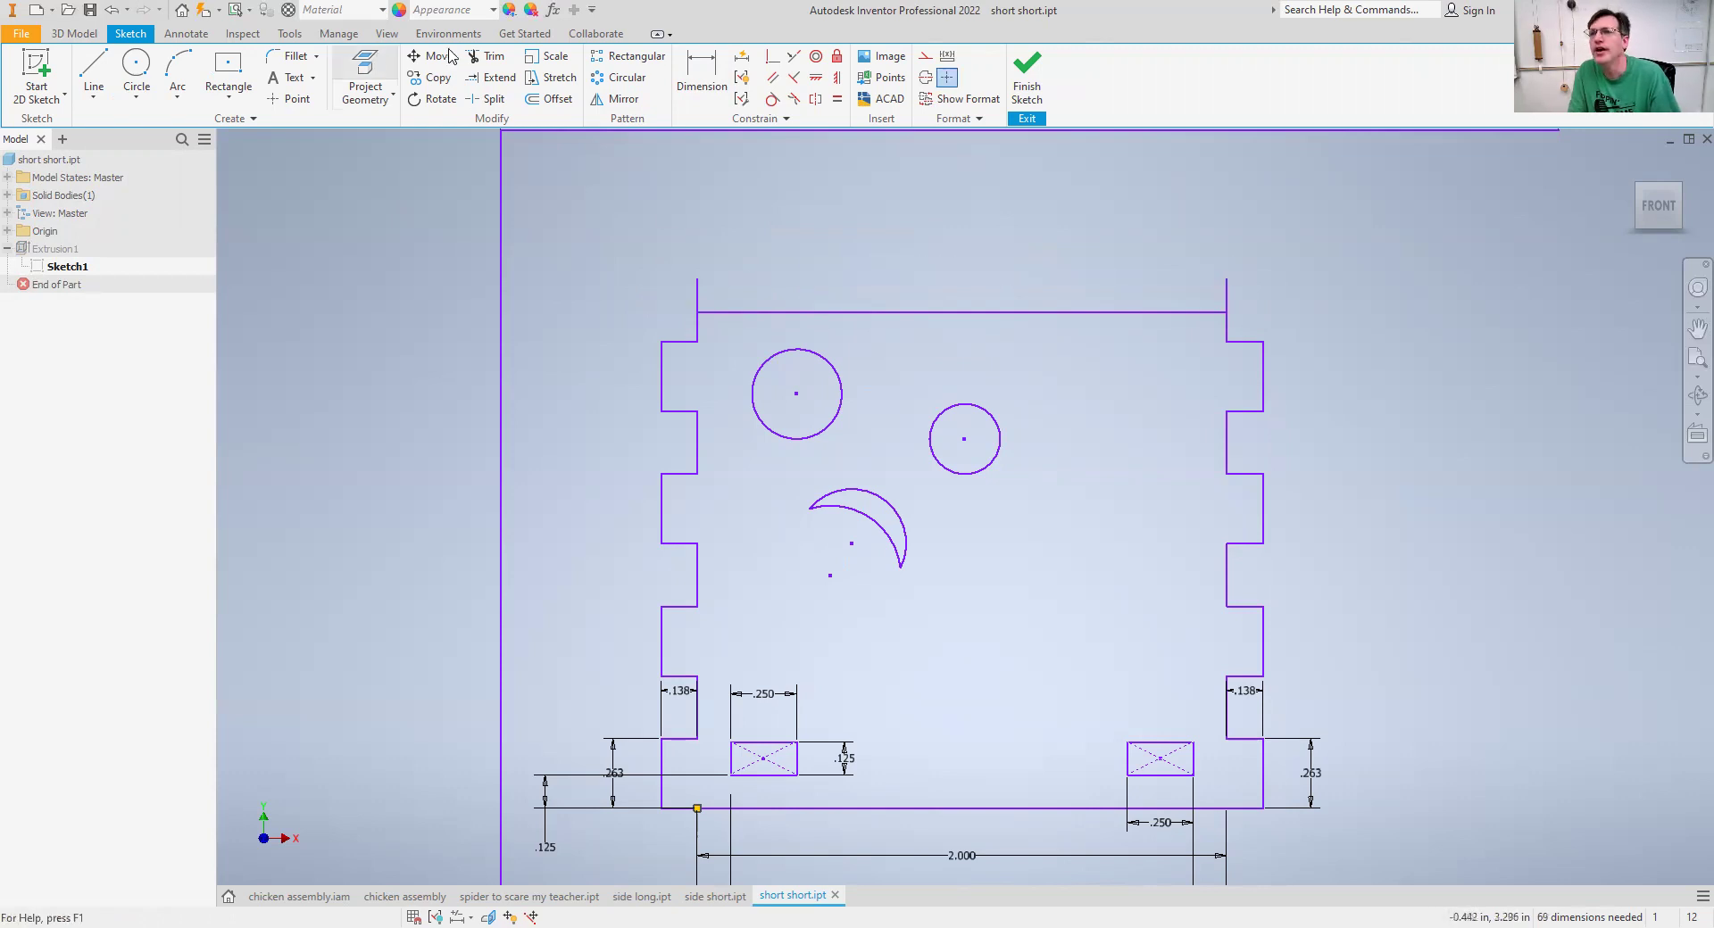
{"action": "left_click", "coordinate": [488, 57]}
{"action": "left_click", "coordinate": [699, 297]}
{"action": "left_click", "coordinate": [1228, 295]}
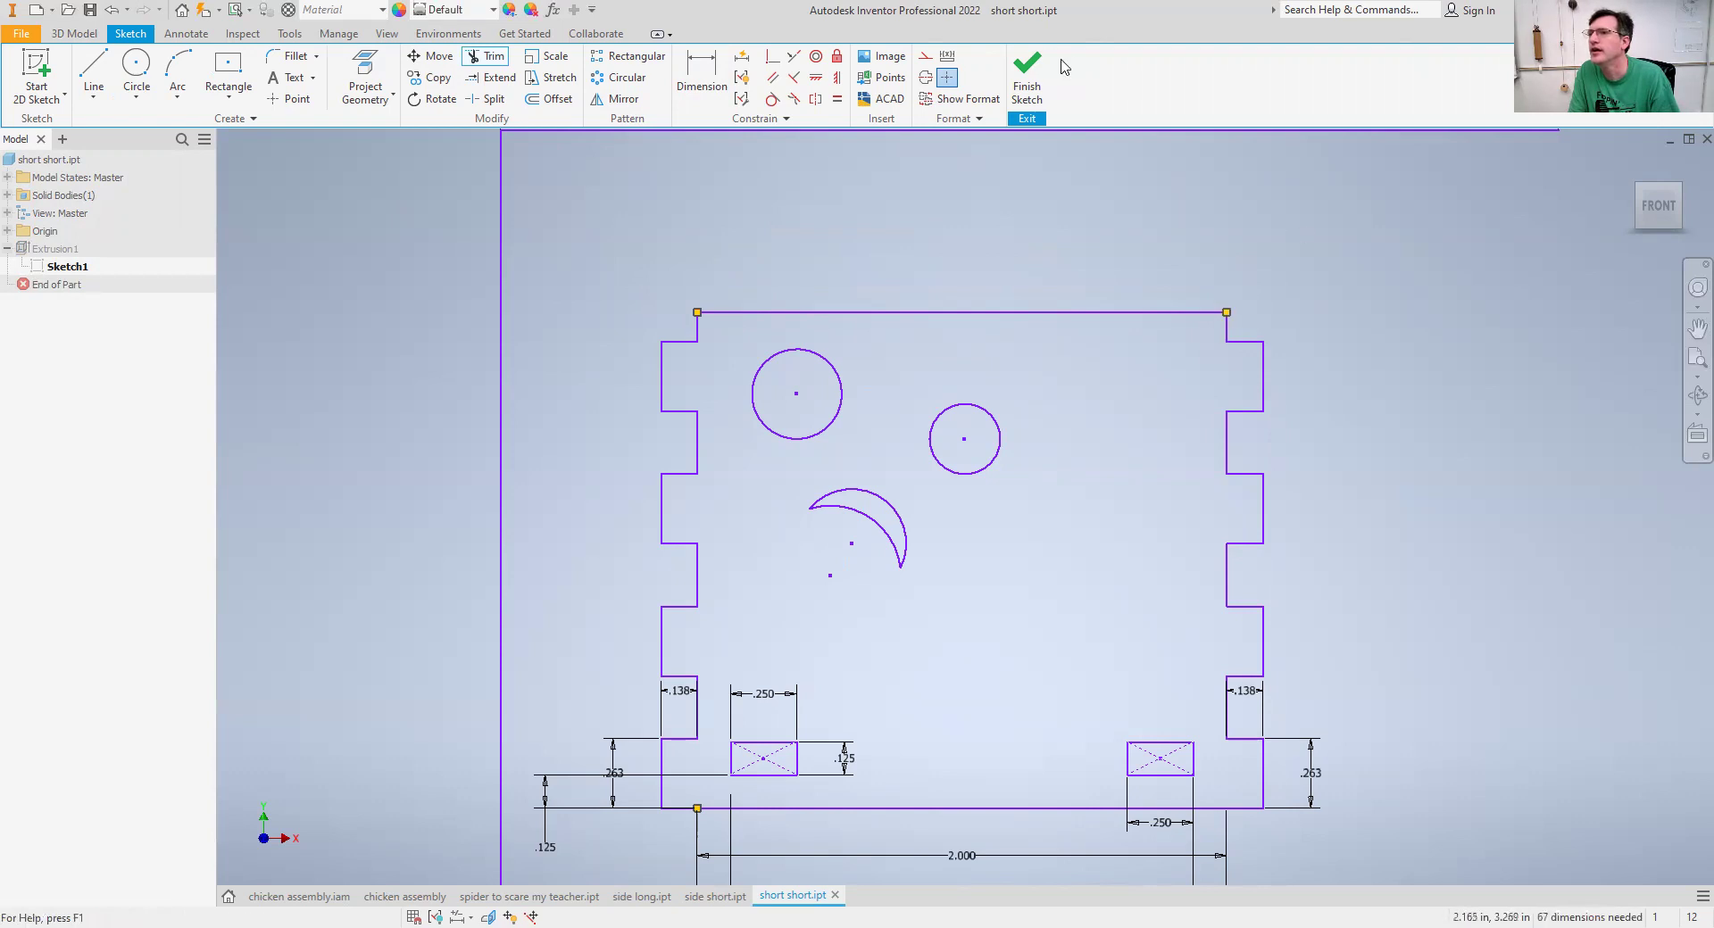
Finish the sketch so the extrusion updates to the shortened profile, and save the part.
{"action": "left_click", "coordinate": [1028, 75]}
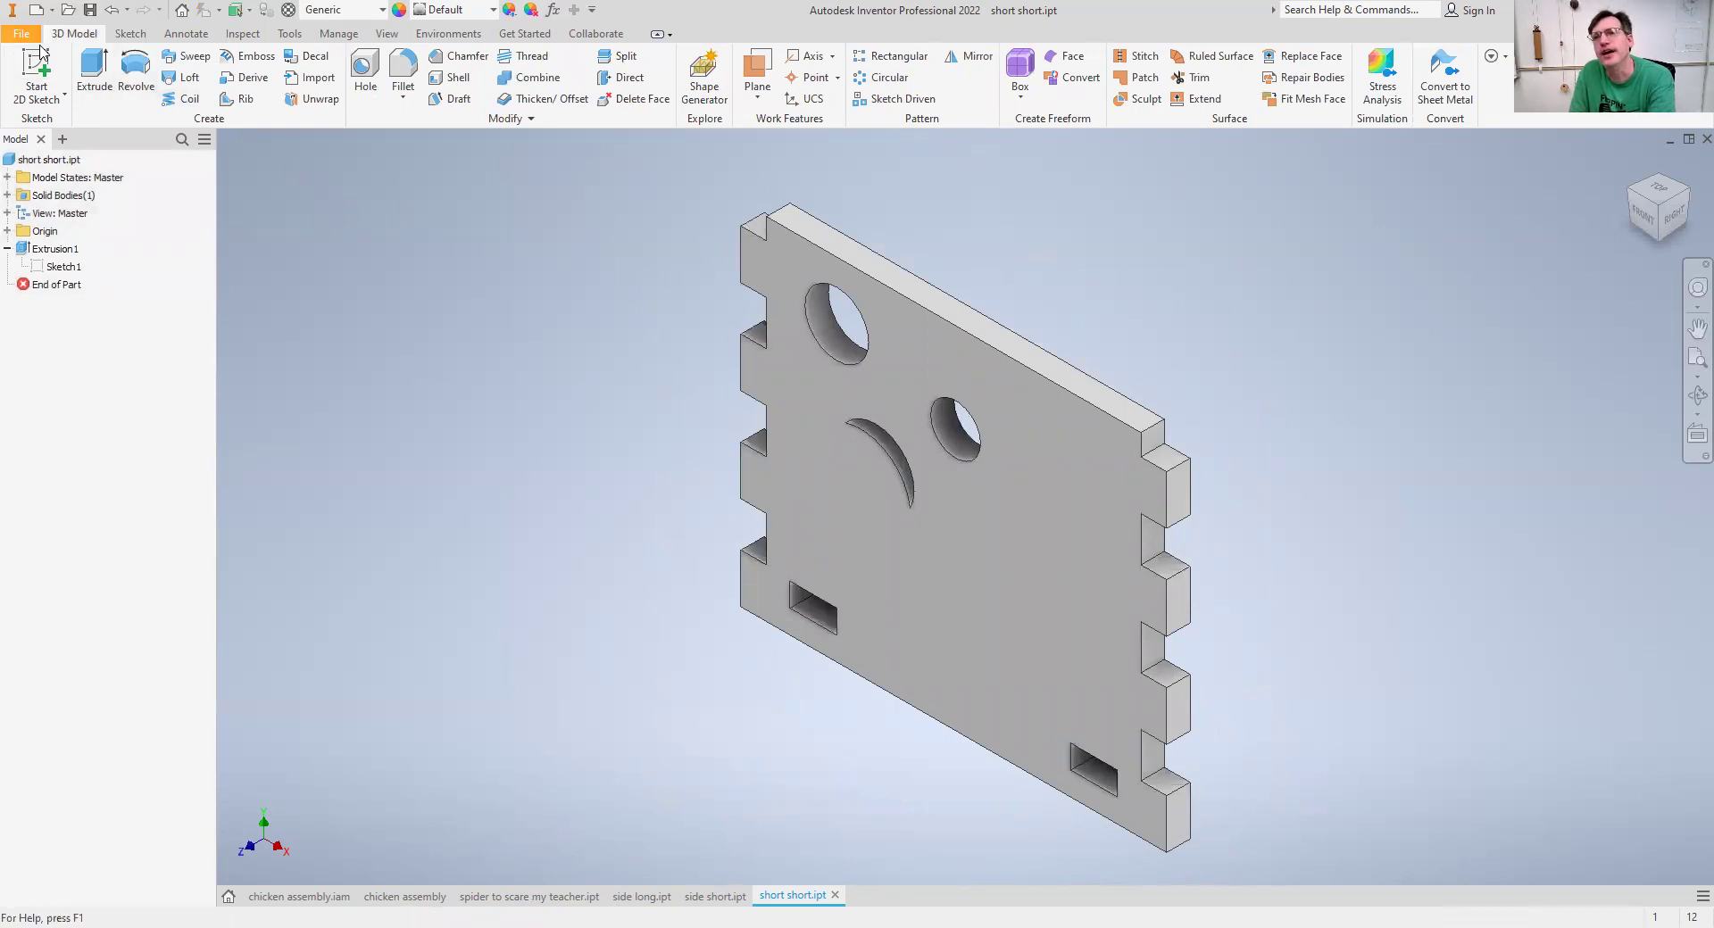
{"action": "left_click", "coordinate": [90, 11]}
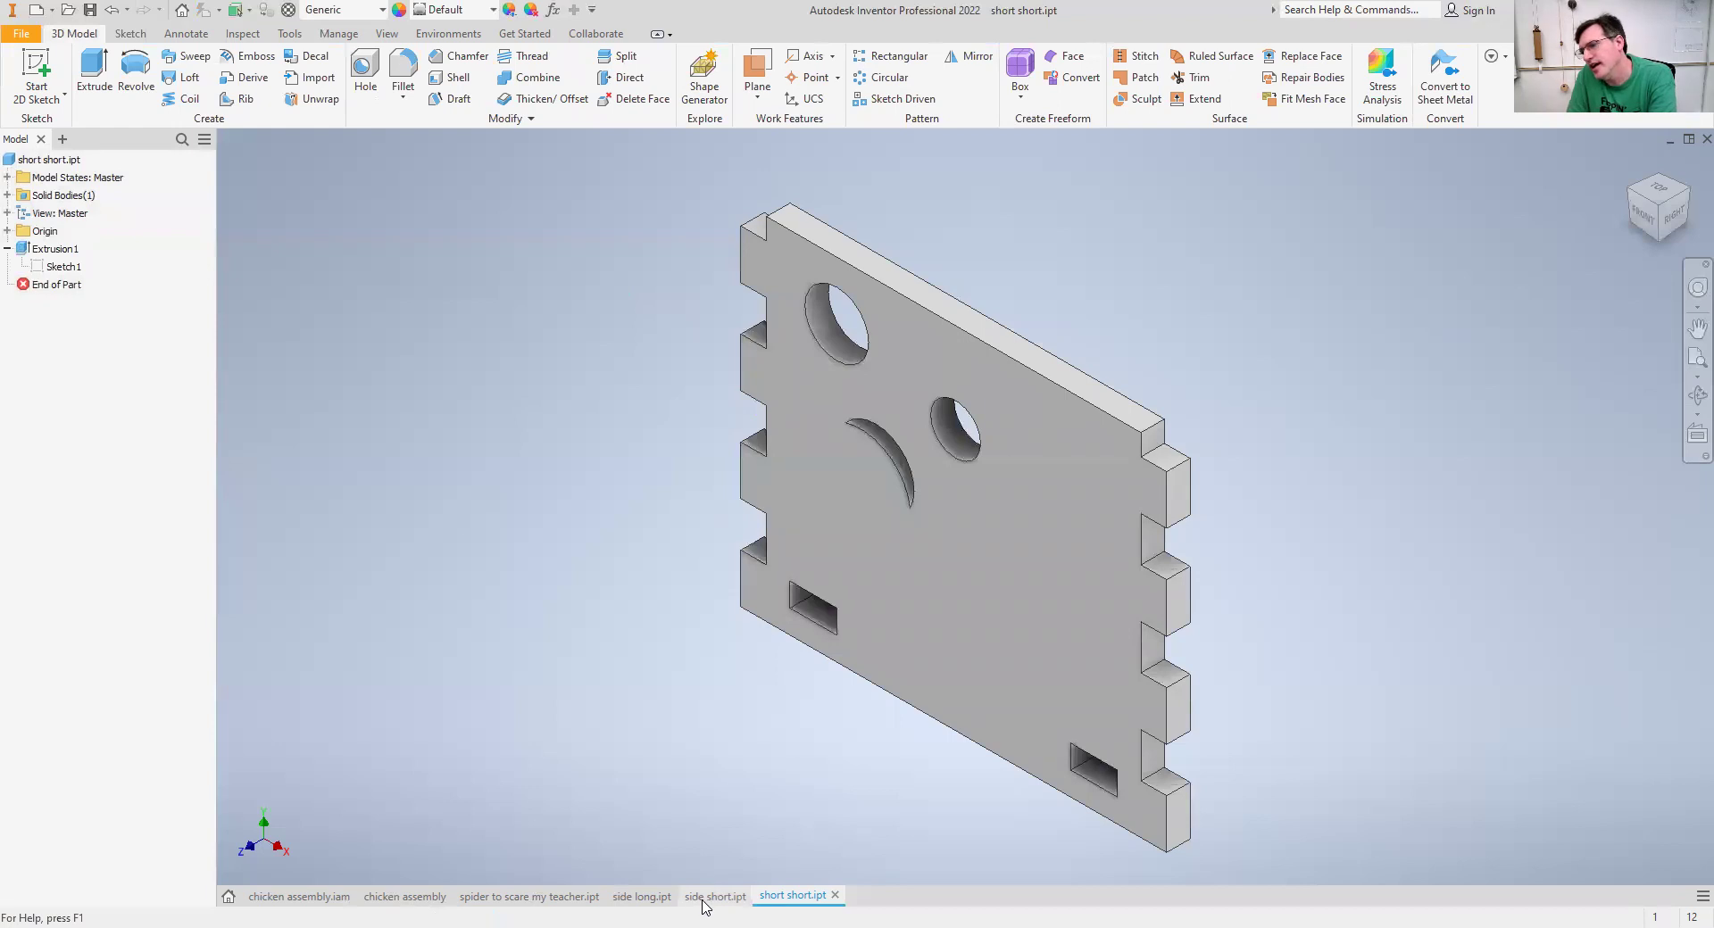
{"action": "mouse_move", "coordinate": [706, 906]}
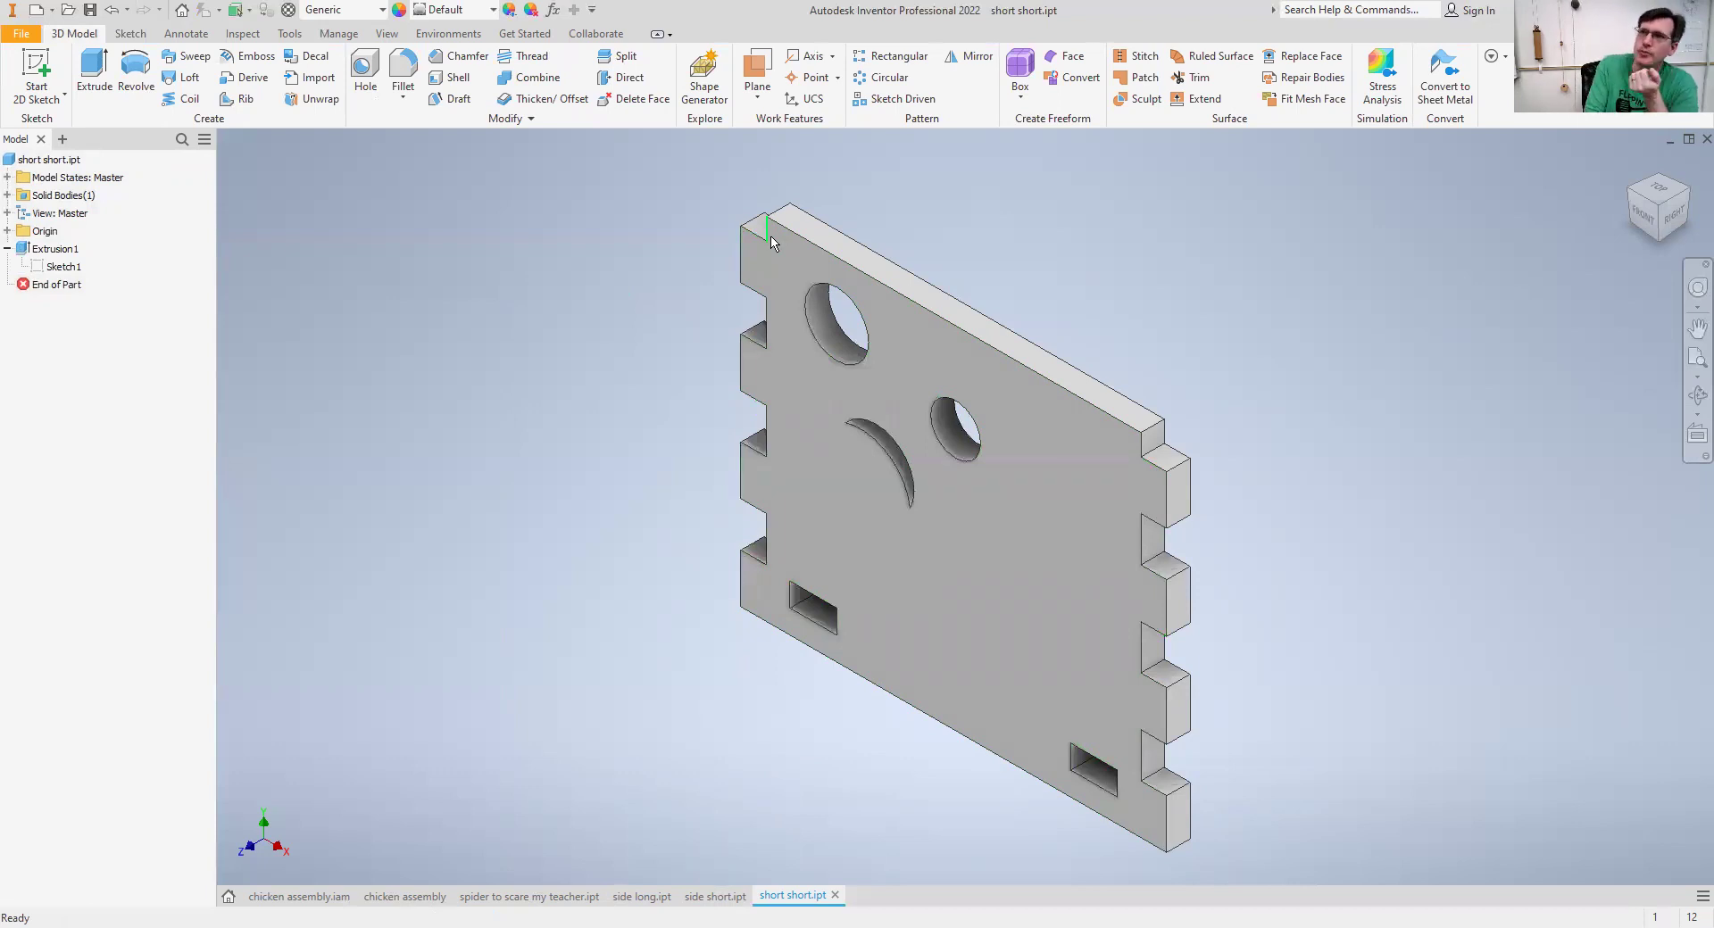
{"action": "mouse_move", "coordinate": [799, 272]}
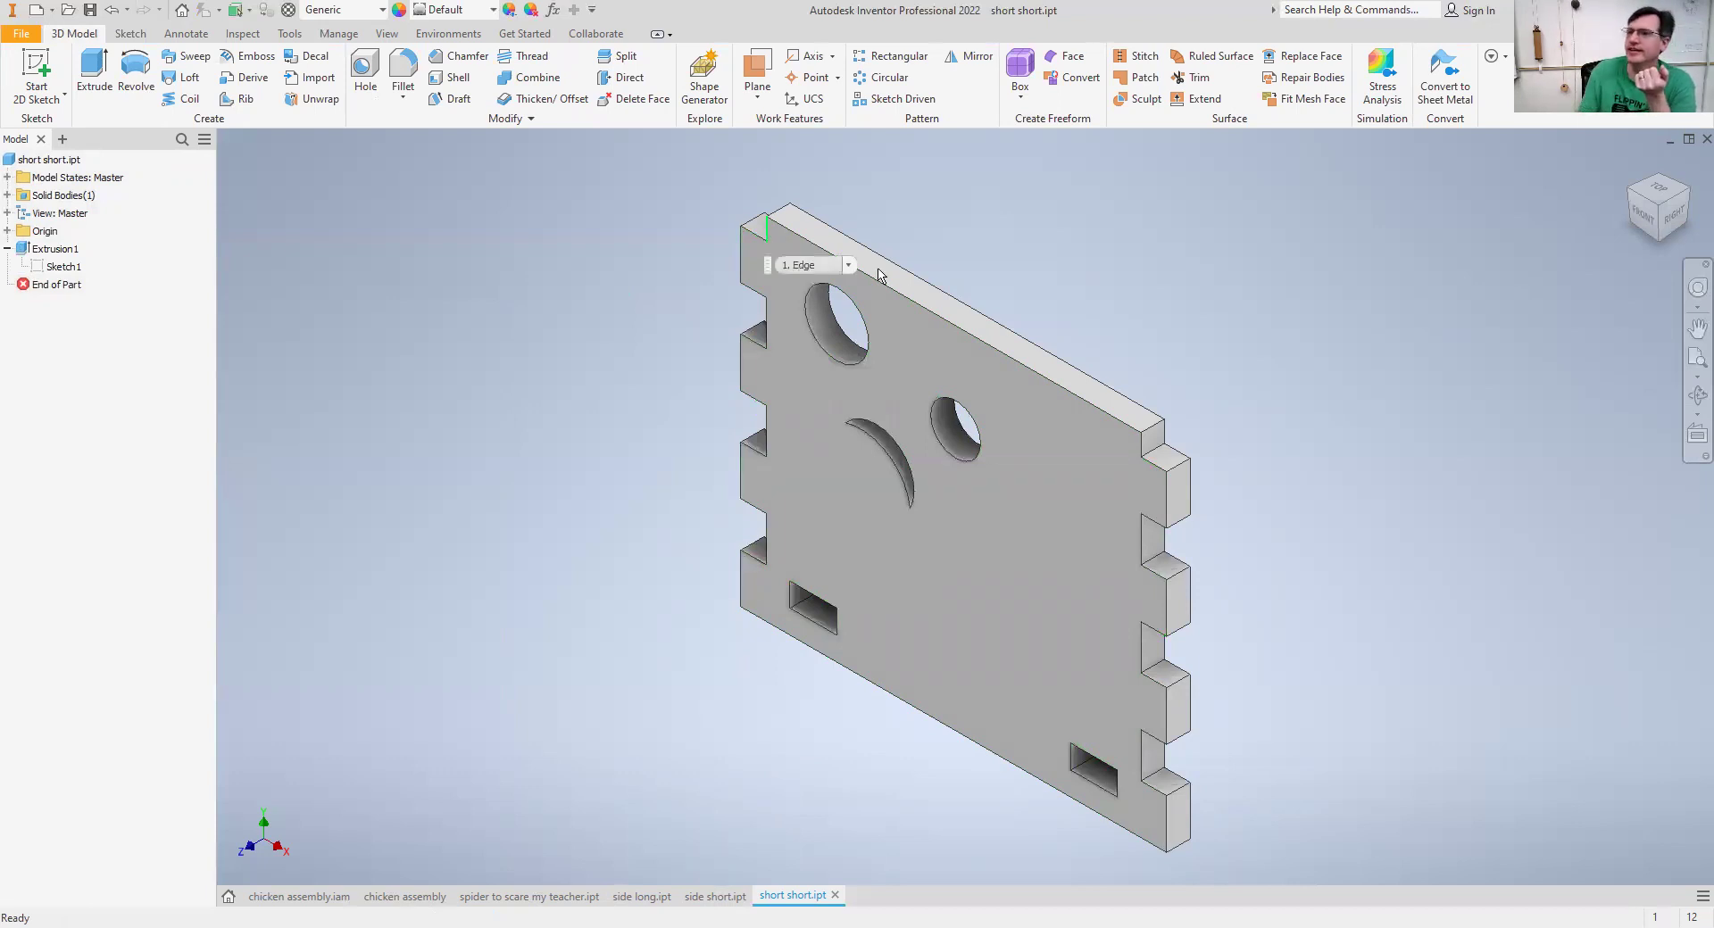